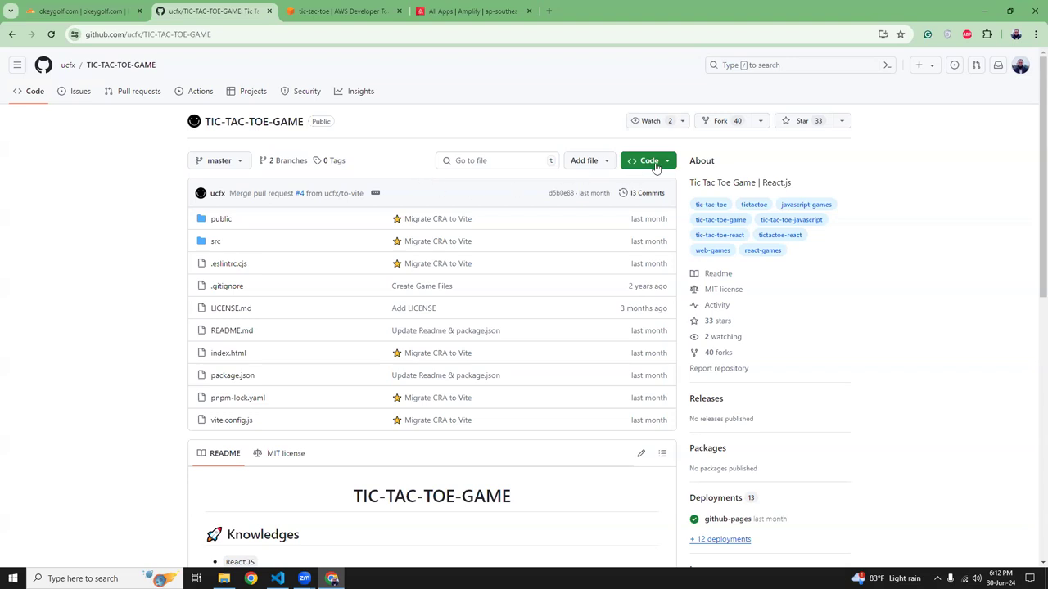
Step: Copy the HTTPS clone URL of the TIC-TAC-TOE-GAME repository
{"action": "left_click", "coordinate": [654, 164]}
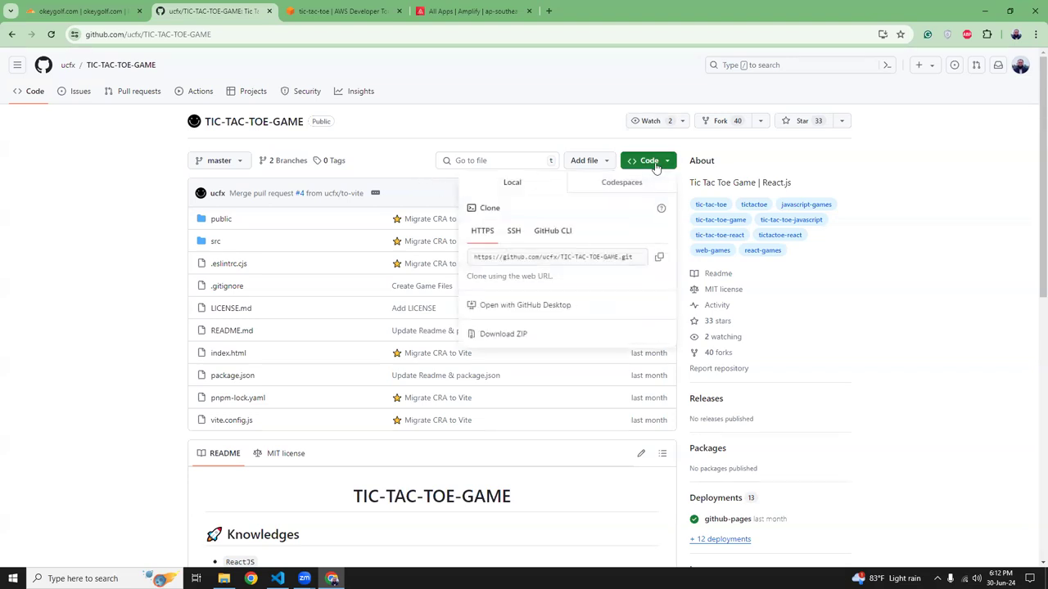
{"action": "left_click", "coordinate": [513, 233]}
{"action": "left_click", "coordinate": [481, 231]}
{"action": "left_click", "coordinate": [659, 257]}
Step: Switch to File Explorer and view the project folders inside the game directory
{"action": "left_click", "coordinate": [223, 578]}
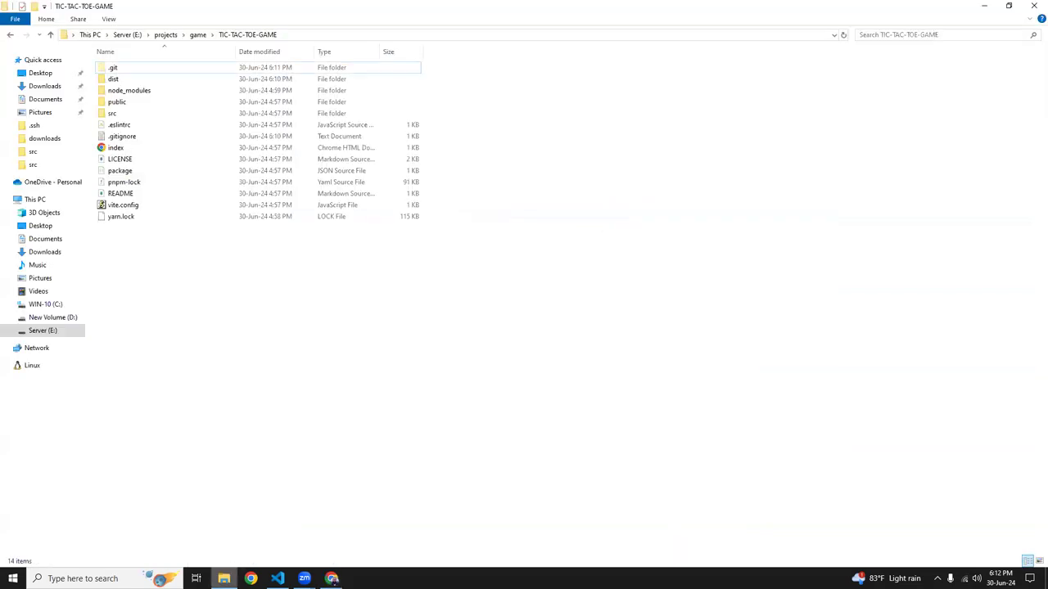
{"action": "left_click", "coordinate": [198, 34]}
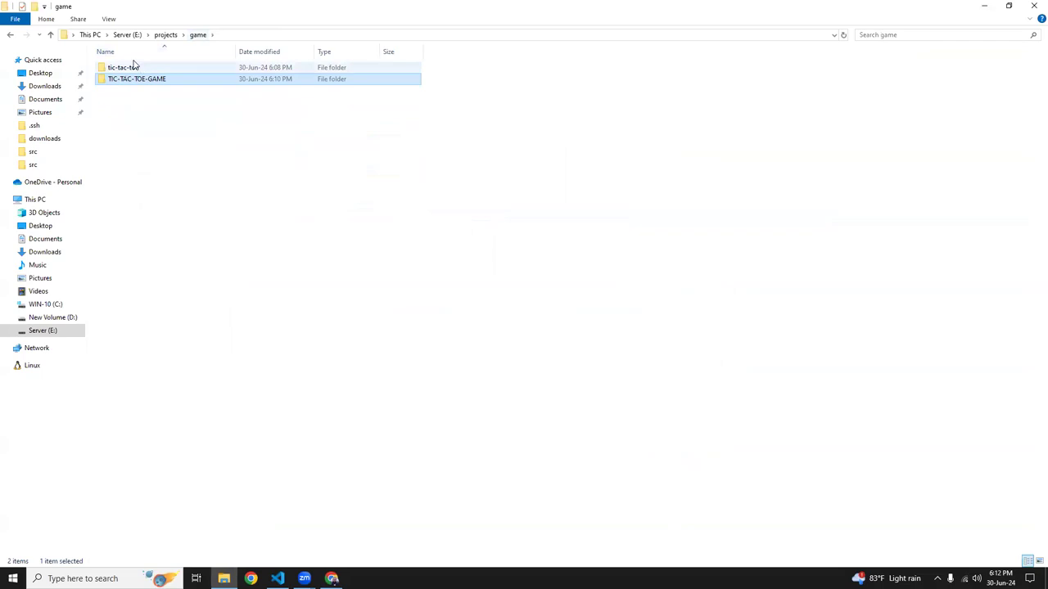
{"action": "left_click", "coordinate": [218, 170]}
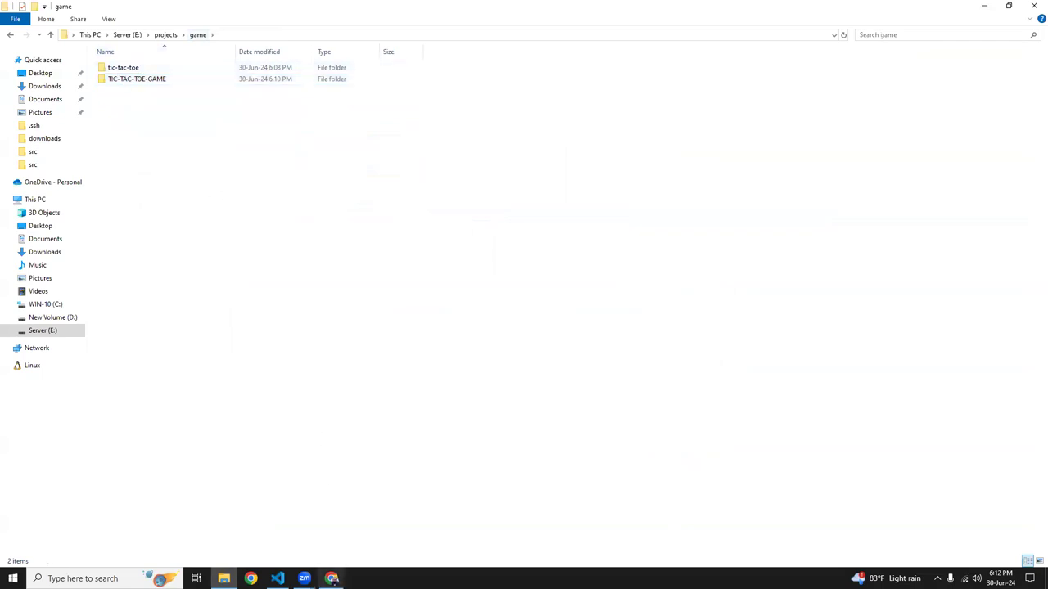
Step: Switch to Chrome, view the tic-tac-toe repository's files in CodeCommit, and return to the GitHub repository page
{"action": "left_click", "coordinate": [331, 578]}
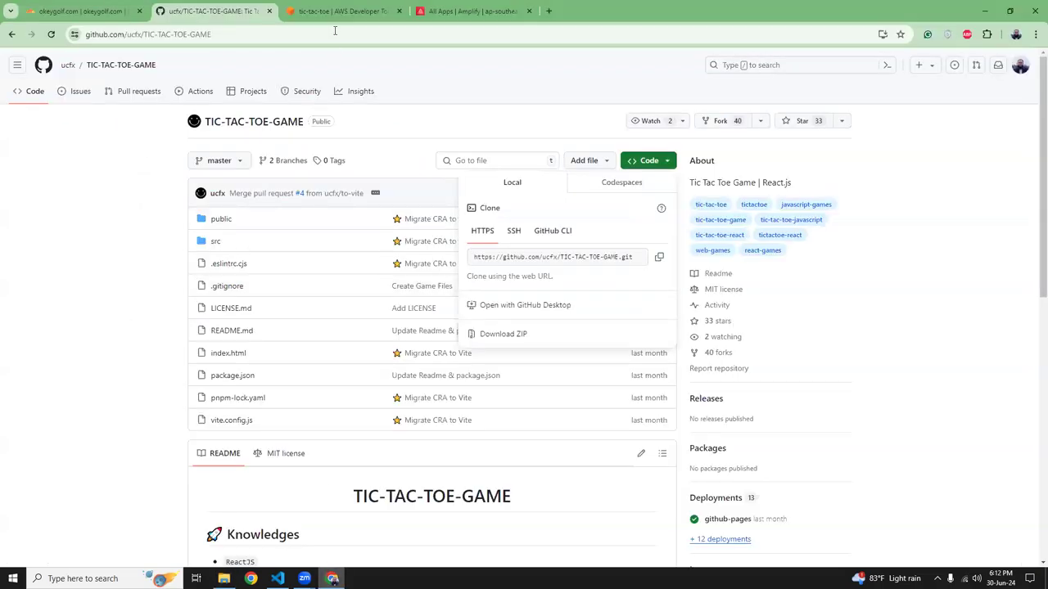
{"action": "left_click", "coordinate": [337, 12]}
{"action": "mouse_move", "coordinate": [181, 130]}
{"action": "left_mouse_down"}
{"action": "mouse_move", "coordinate": [271, 133]}
{"action": "mouse_move", "coordinate": [181, 134]}
{"action": "left_mouse_up"}
{"action": "left_click", "coordinate": [300, 136]}
{"action": "left_click", "coordinate": [266, 147]}
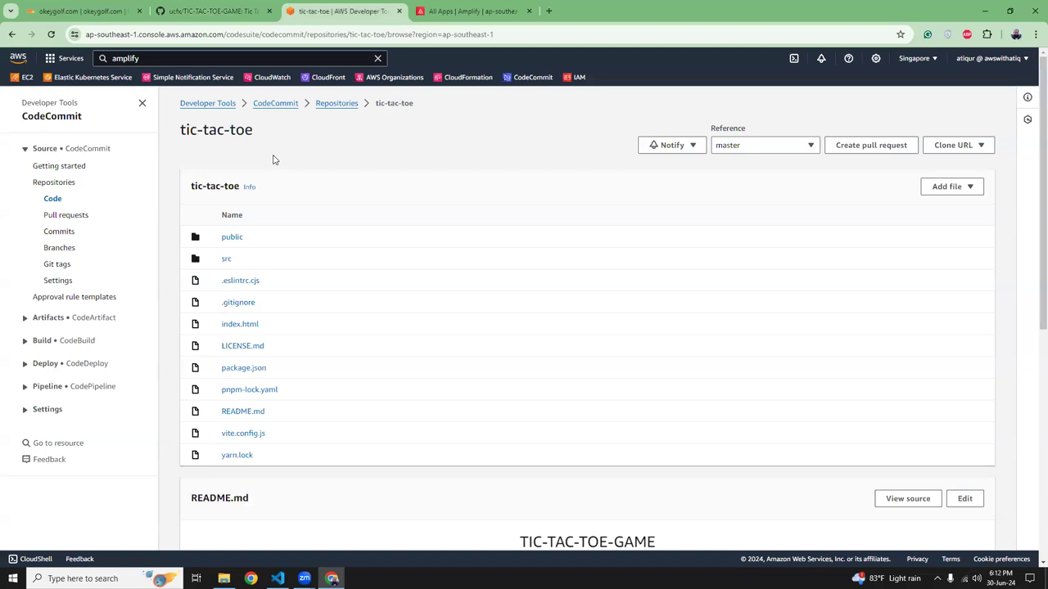
{"action": "left_click", "coordinate": [213, 10]}
{"action": "left_click", "coordinate": [115, 215]}
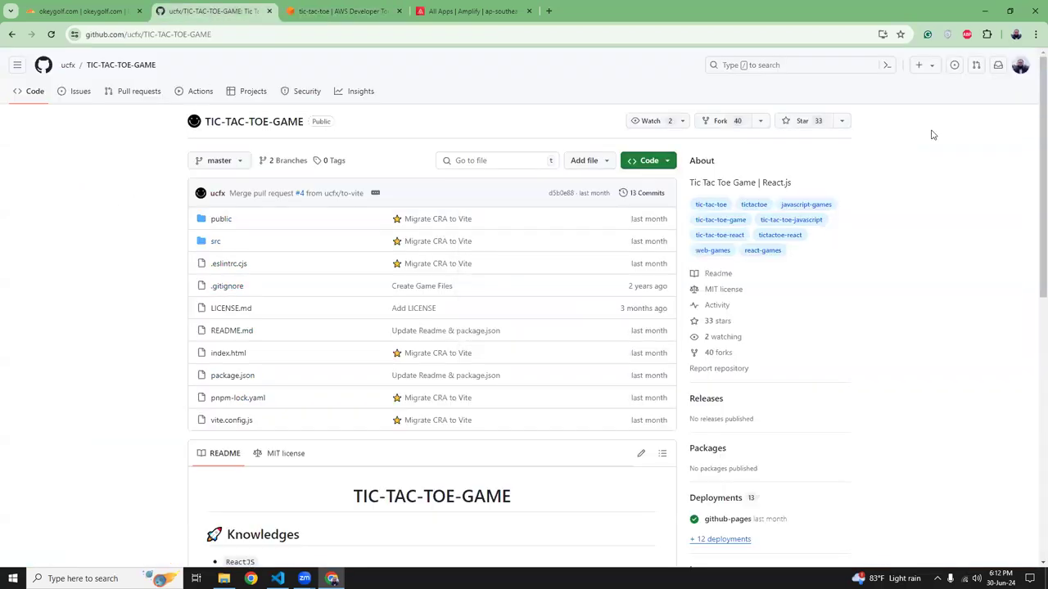
{"action": "left_click", "coordinate": [277, 579]}
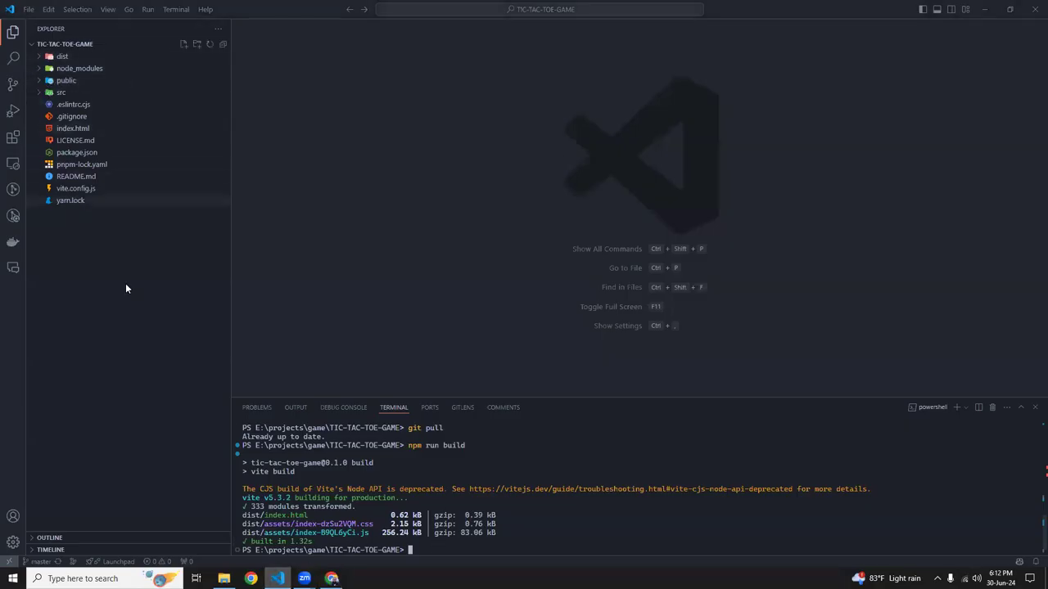
{"action": "type", "text": "yarn dev"}
{"action": "key", "text": "Return"}
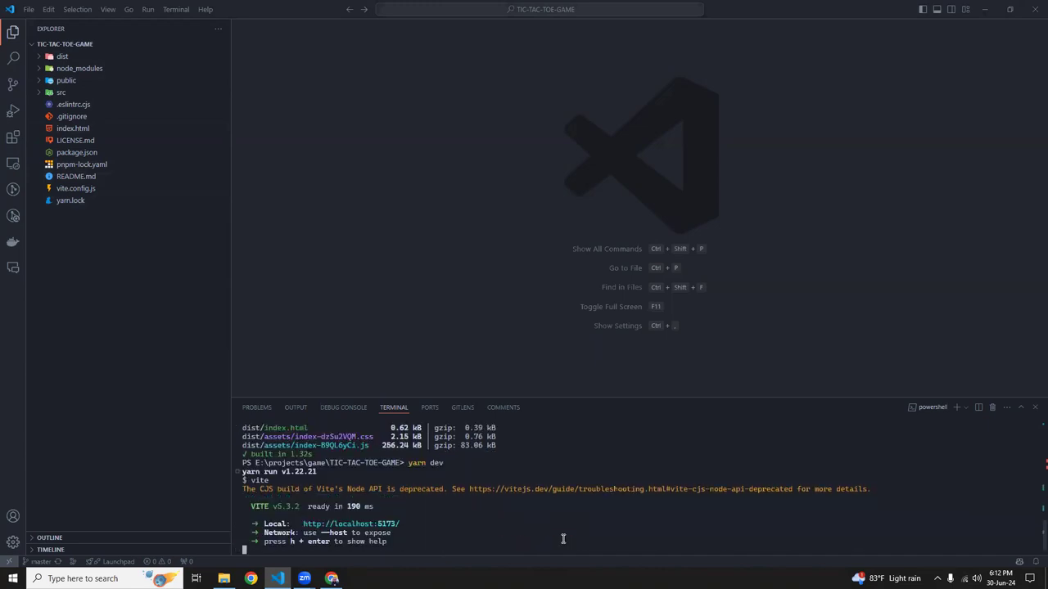
{"action": "left_click", "coordinate": [383, 524], "text": "ctrl"}
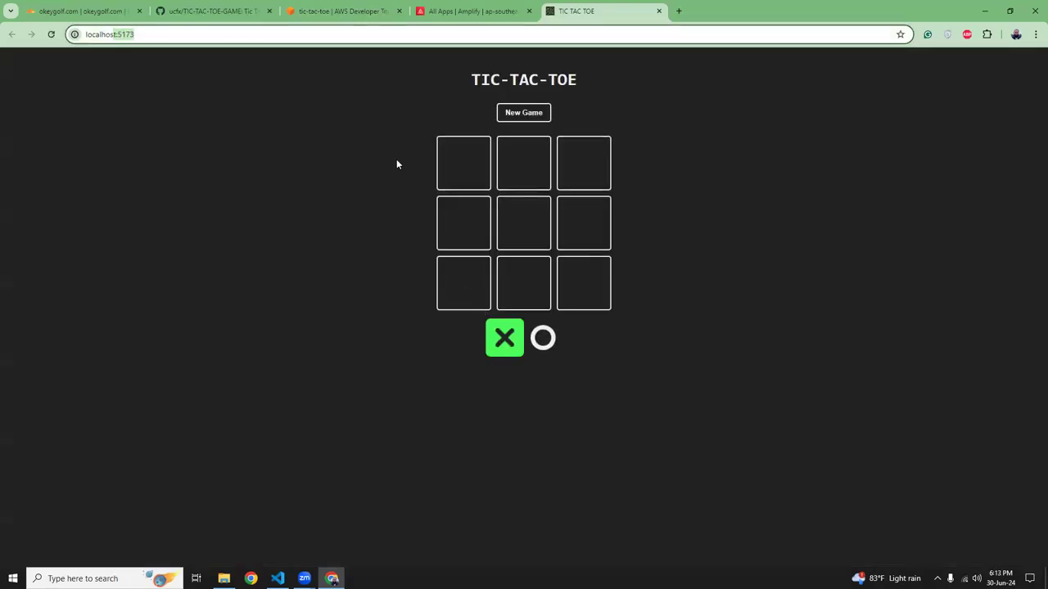
Step: Test the game by playing a round until X wins, then close its browser tab and return to the GitHub repository
{"action": "left_click", "coordinate": [447, 175]}
{"action": "left_click", "coordinate": [576, 276]}
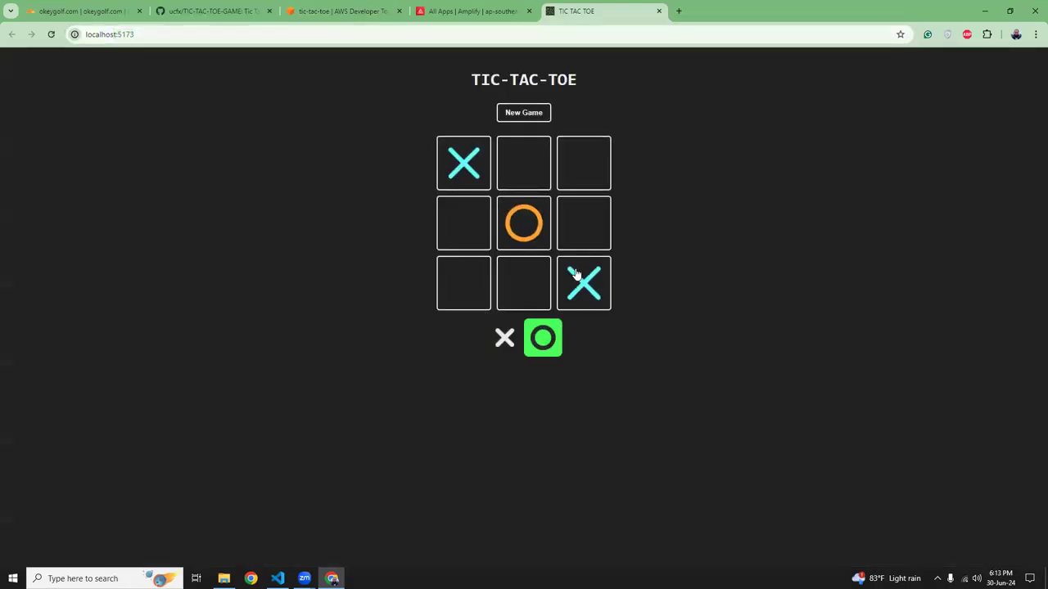
{"action": "left_click", "coordinate": [478, 227]}
{"action": "left_click", "coordinate": [568, 237]}
{"action": "left_click", "coordinate": [533, 278]}
{"action": "left_click", "coordinate": [566, 183]}
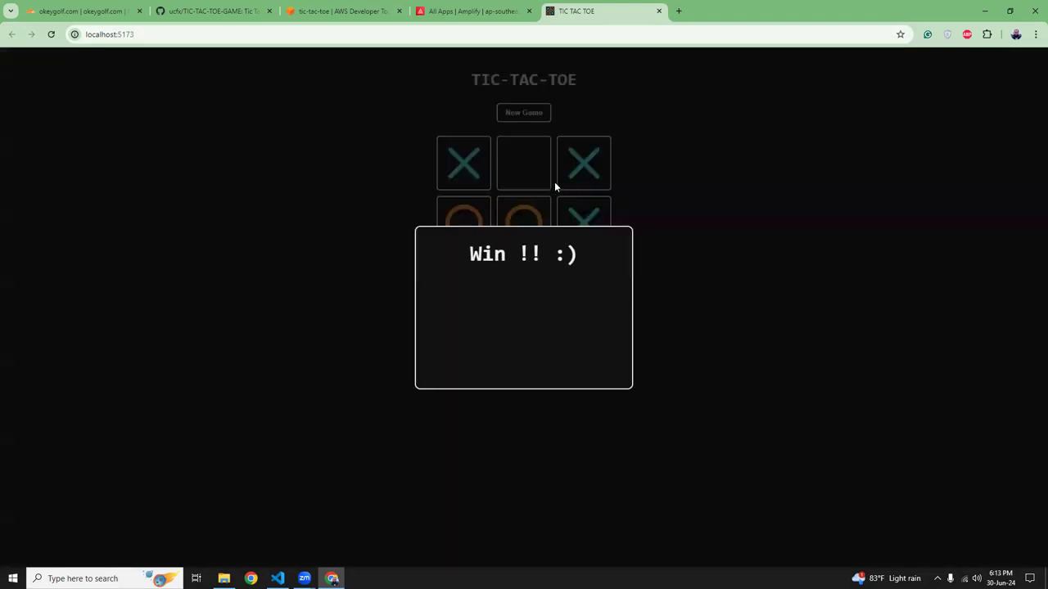
{"action": "left_click", "coordinate": [524, 358]}
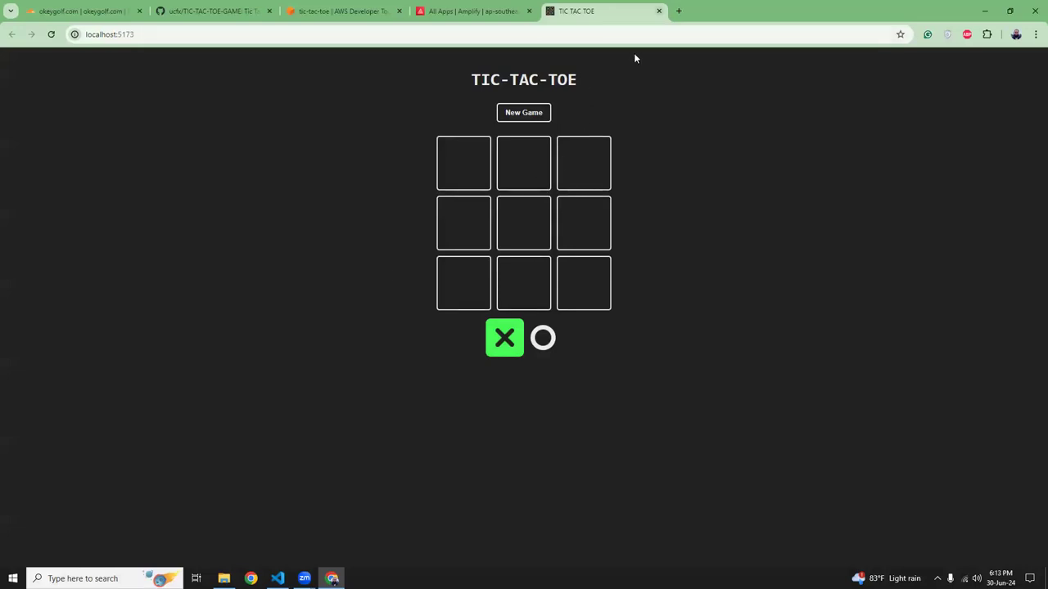
{"action": "key", "text": "ctrl+w"}
{"action": "left_click", "coordinate": [209, 10]}
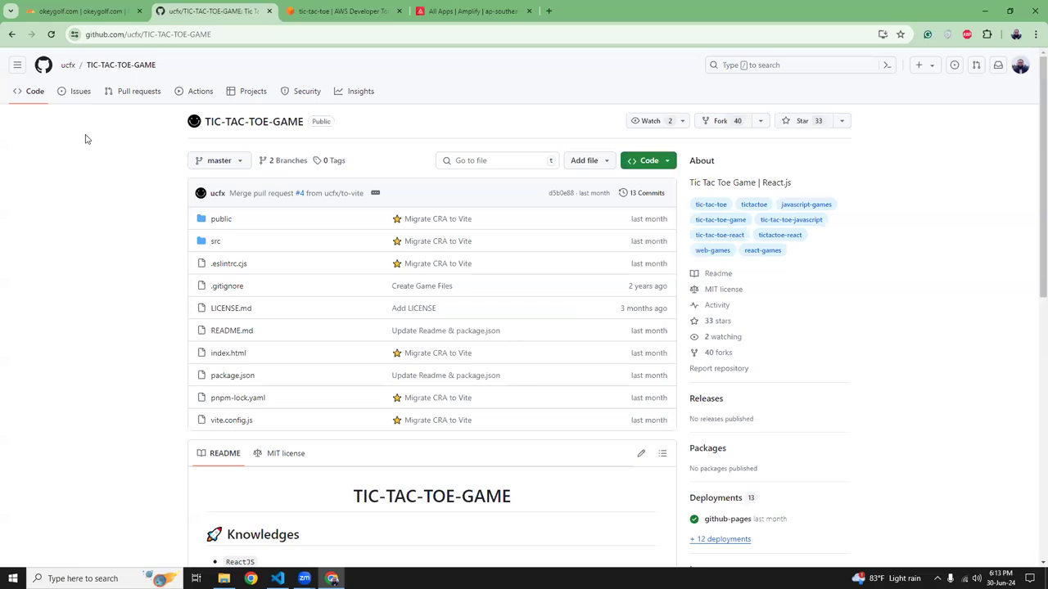
Step: Switch to VS Code, expand the src and components folders, and review the code in App.jsx
{"action": "left_click", "coordinate": [277, 578]}
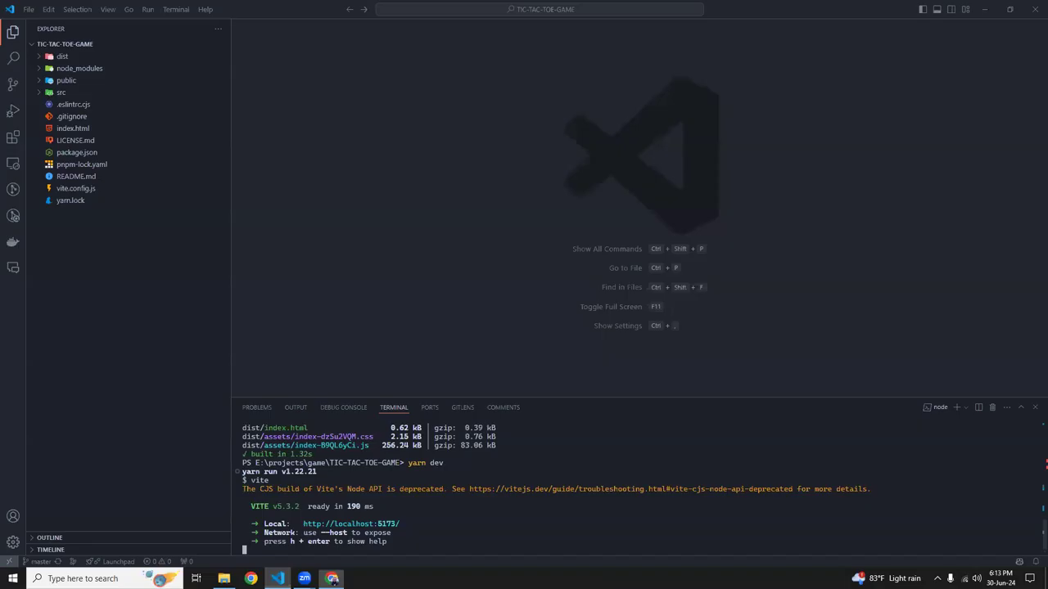
{"action": "left_click", "coordinate": [83, 93]}
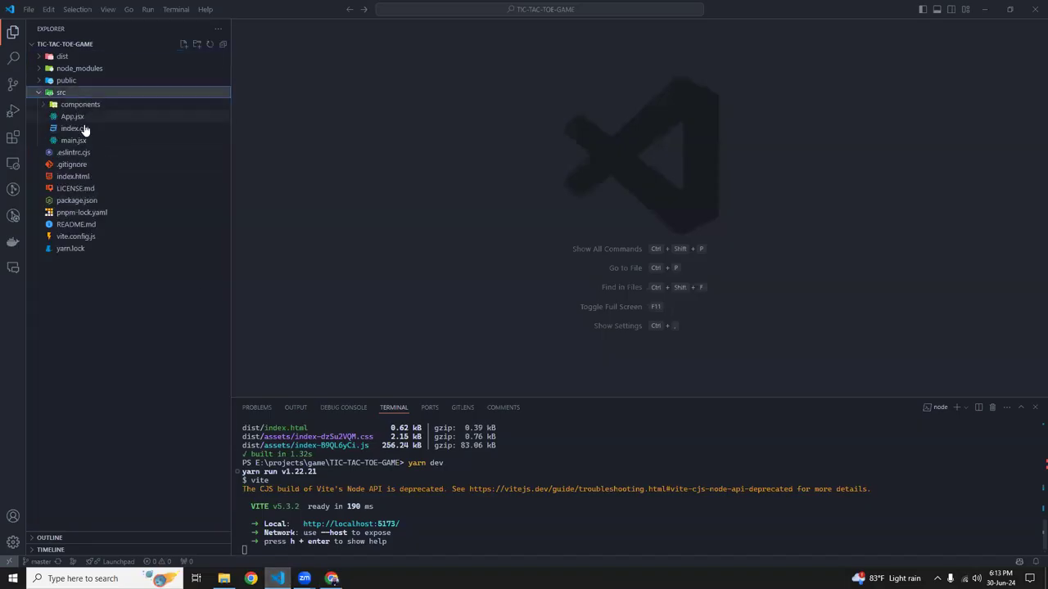
{"action": "left_click", "coordinate": [83, 106]}
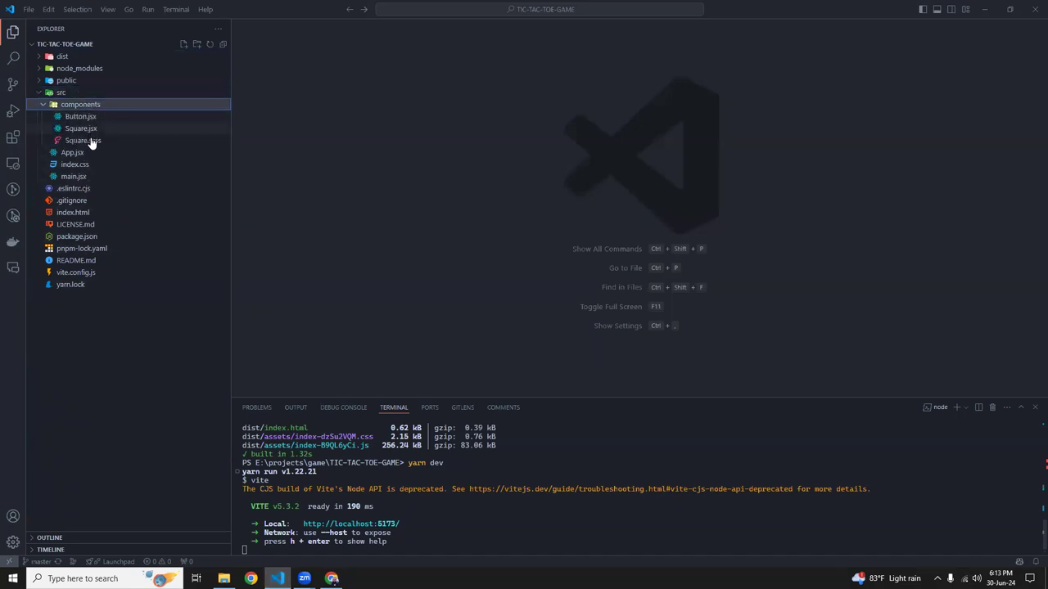
{"action": "left_click", "coordinate": [93, 153]}
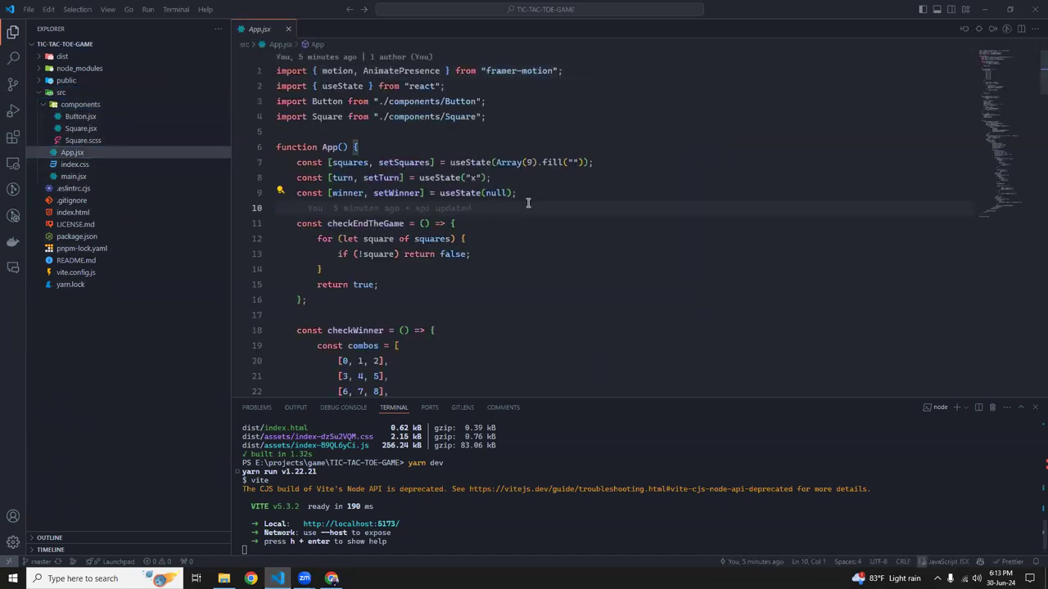
{"action": "scroll", "coordinate": [532, 159], "scroll_direction": "down", "scroll_amount": 15}
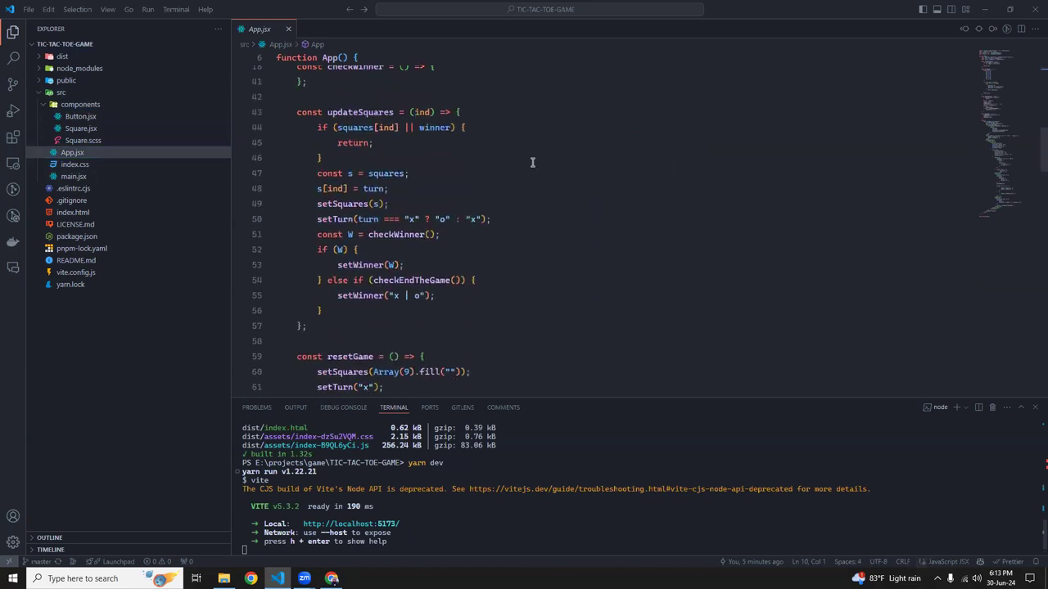
{"action": "scroll", "coordinate": [532, 163], "scroll_direction": "down", "scroll_amount": 4}
{"action": "left_click", "coordinate": [510, 197]}
{"action": "scroll", "coordinate": [511, 198], "scroll_direction": "down", "scroll_amount": 6}
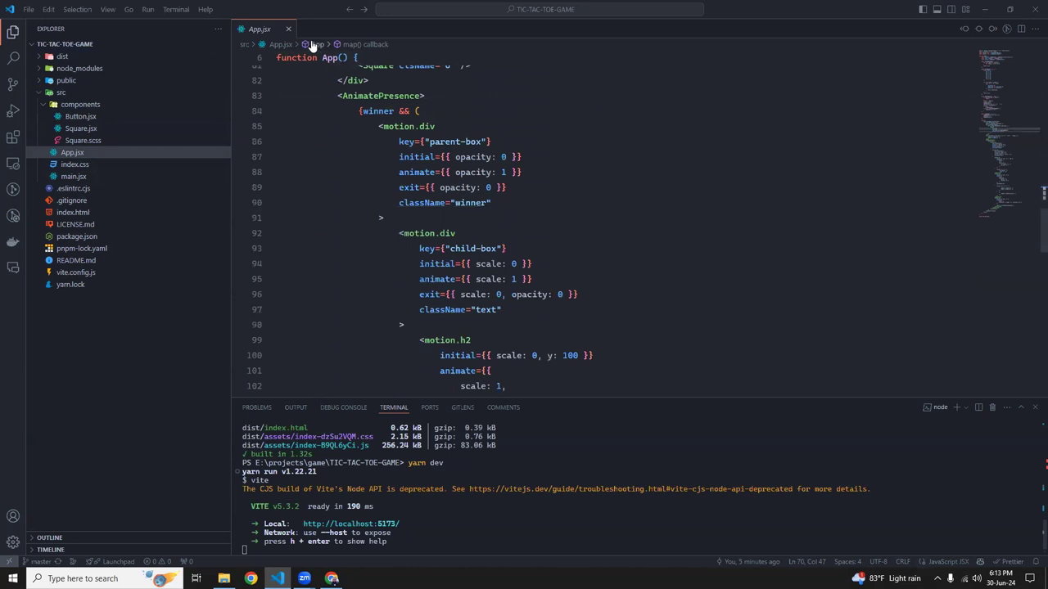
Step: Close App.jsx, then stop the running dev server and close the terminal
{"action": "left_click", "coordinate": [288, 29]}
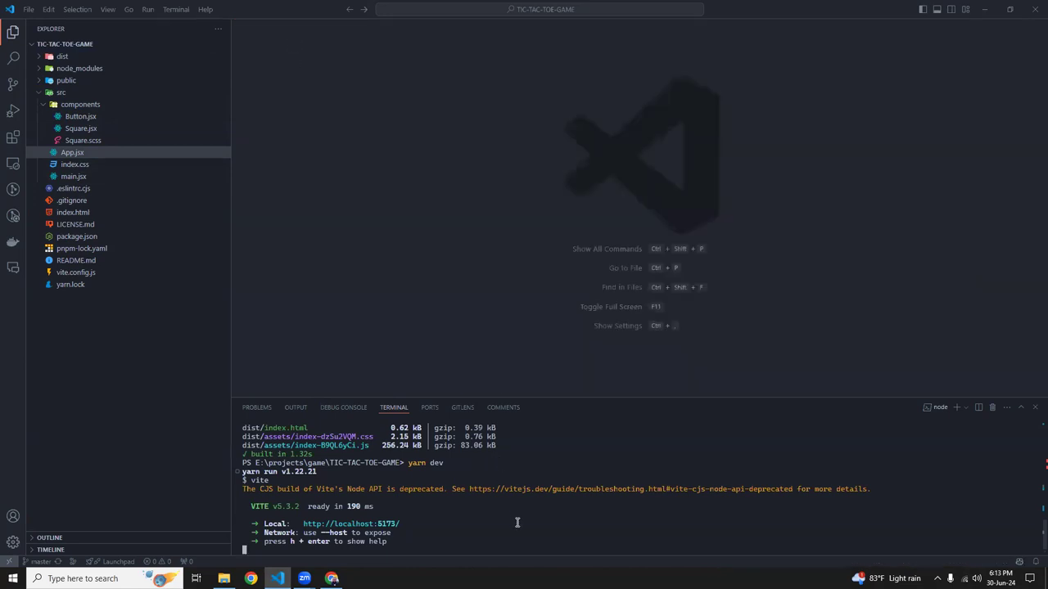
{"action": "key", "text": "ctrl+c"}
{"action": "left_click", "coordinate": [1035, 407]}
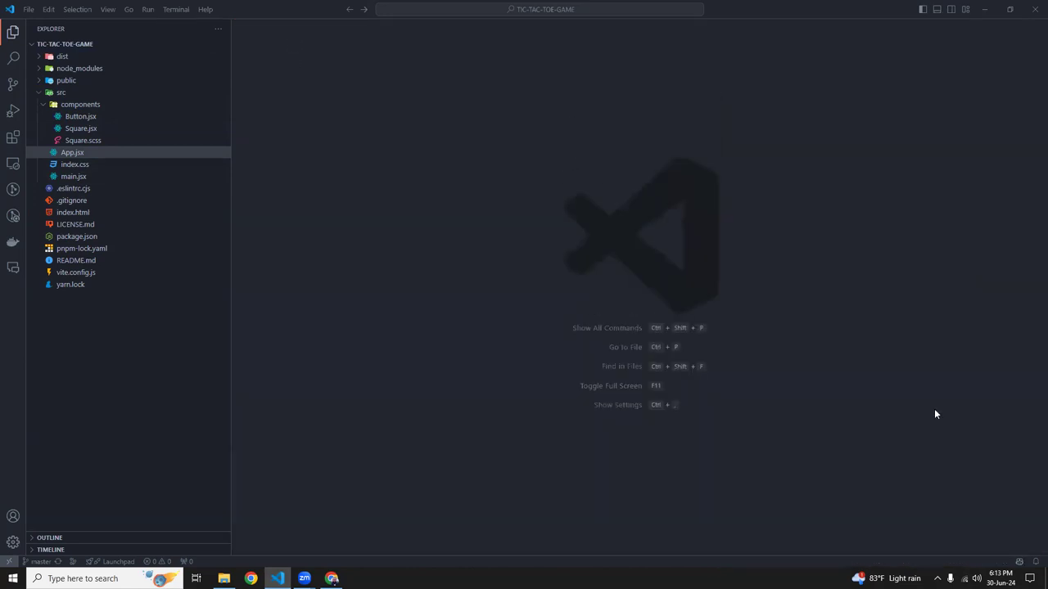
Step: Switch to Chrome and open the CodeCommit repositories list in the AWS console
{"action": "left_click", "coordinate": [331, 578]}
{"action": "left_click", "coordinate": [323, 10]}
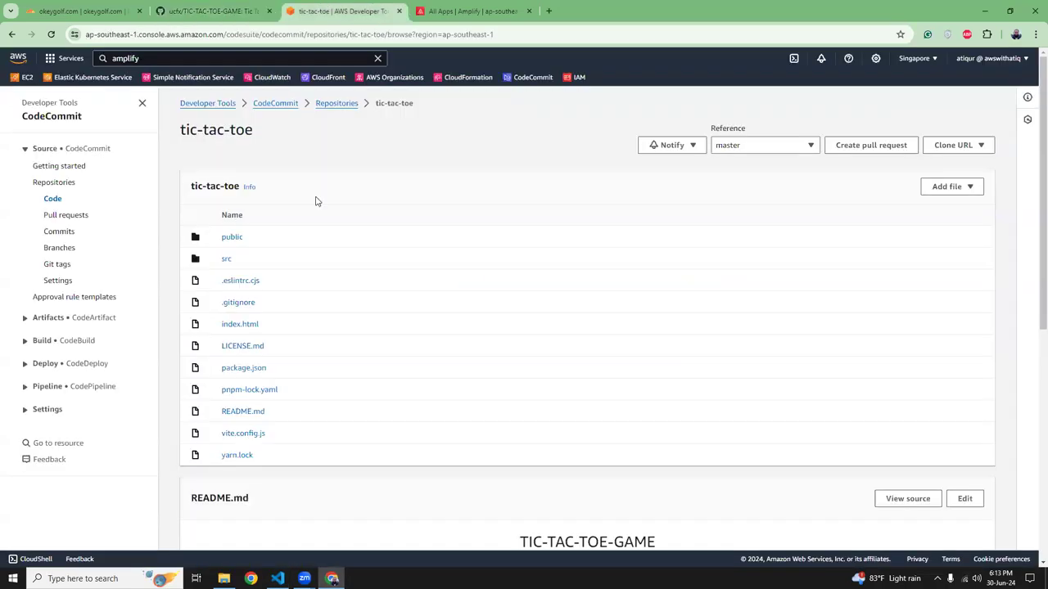
{"action": "left_click", "coordinate": [288, 104]}
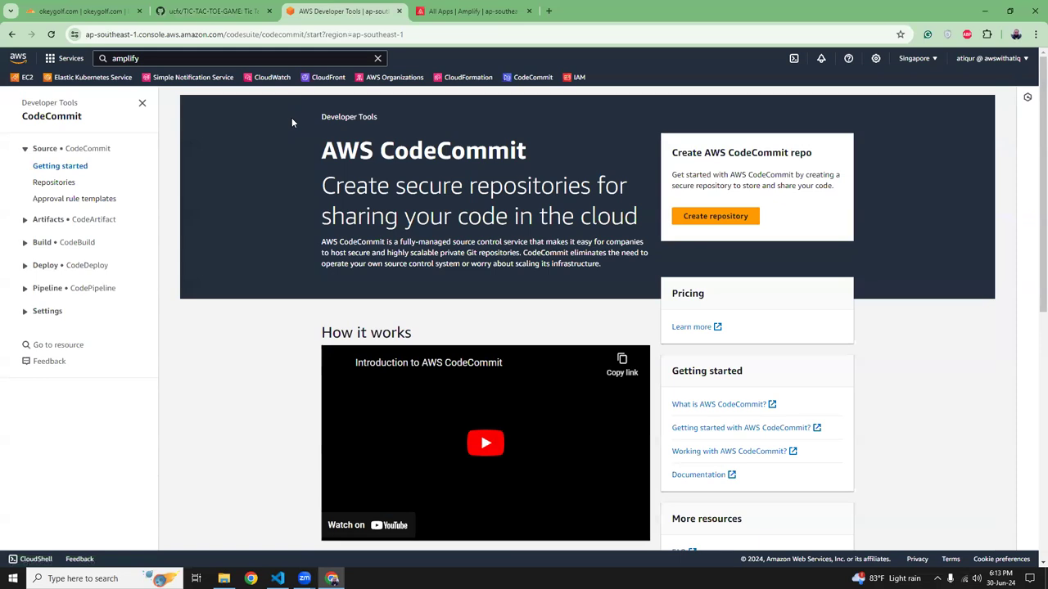
{"action": "left_click", "coordinate": [46, 184]}
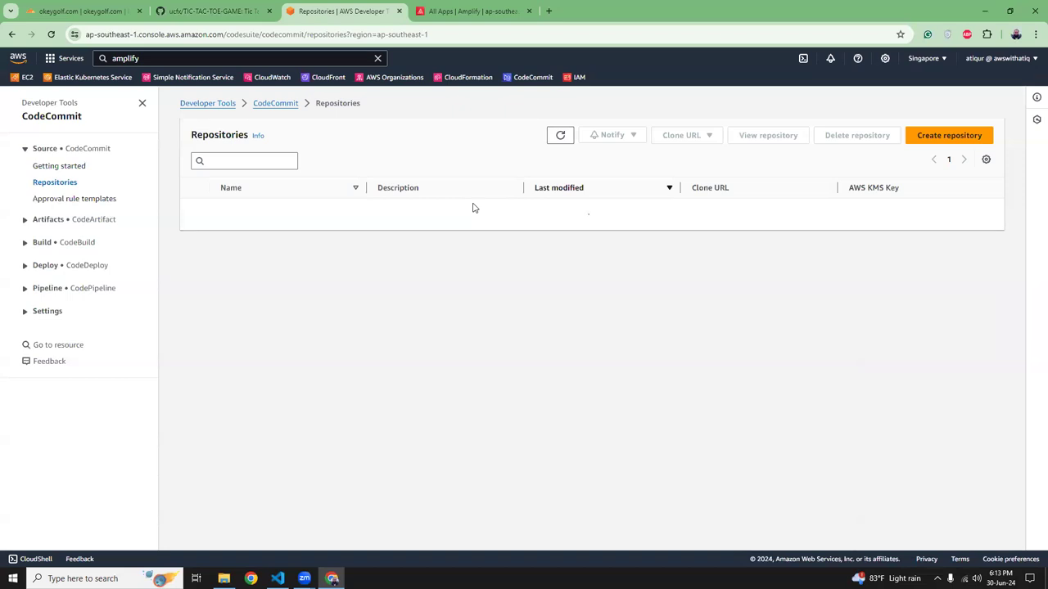
Step: View the name and description fields for creating a CodeCommit repository, and return to the repositories list without creating one
{"action": "left_click", "coordinate": [951, 139]}
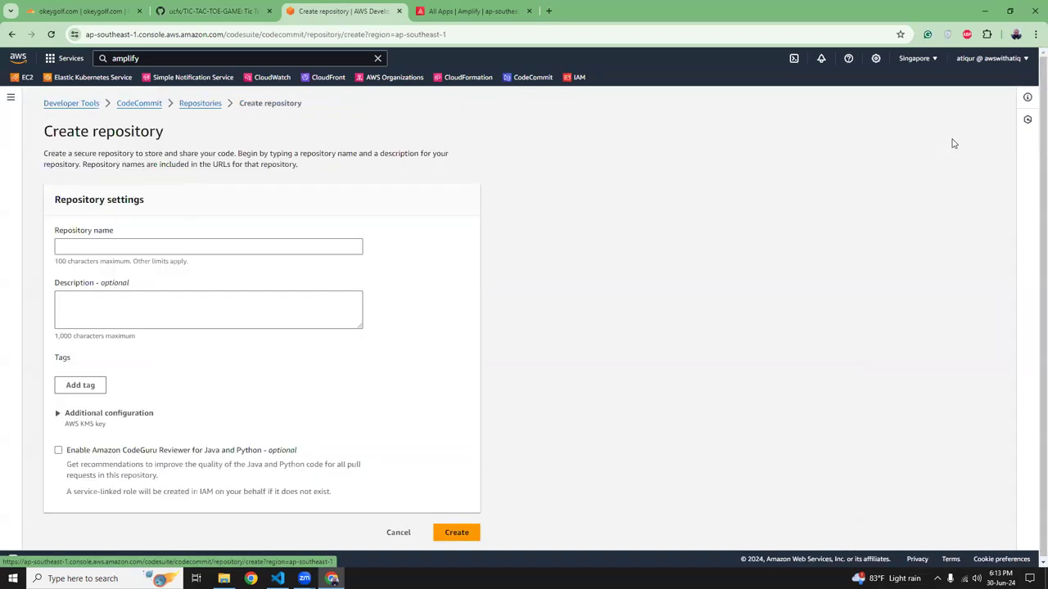
{"action": "left_click", "coordinate": [240, 248]}
{"action": "left_click", "coordinate": [269, 317]}
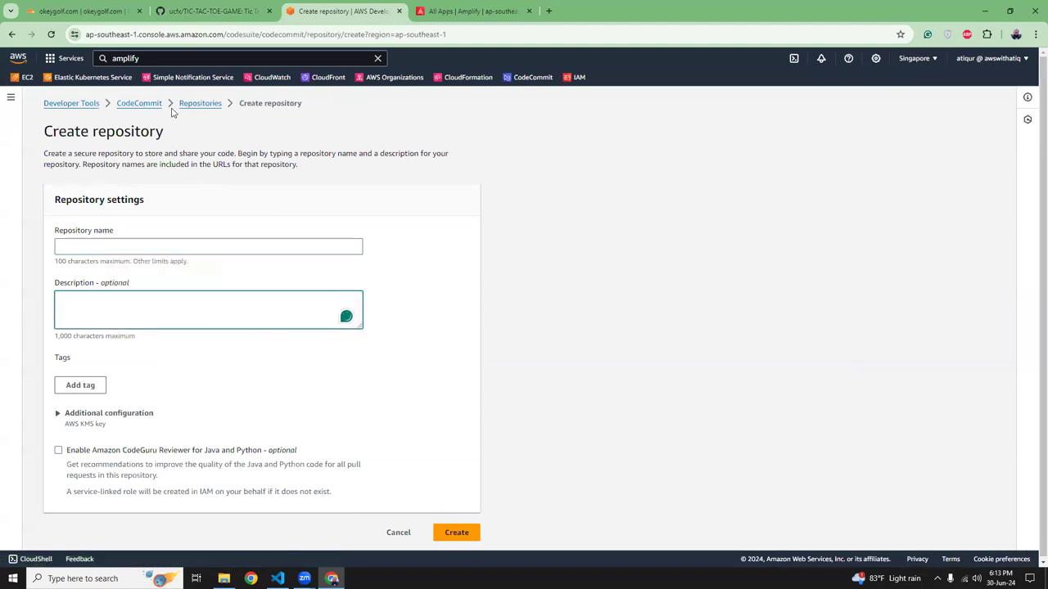
{"action": "left_click", "coordinate": [204, 107]}
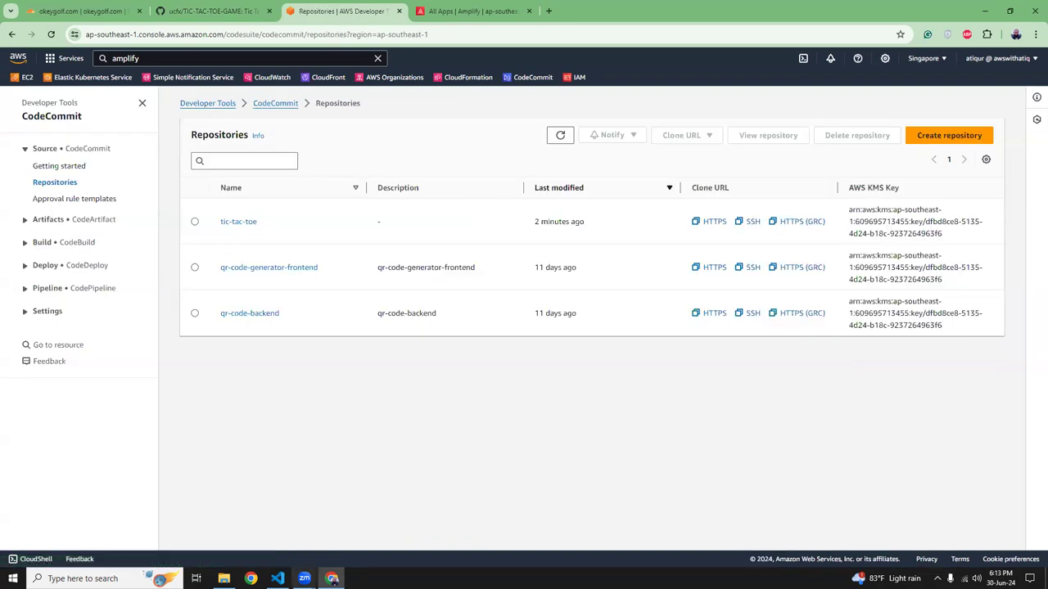
Step: Switch to VS Code, collapse the src folder, and review the ignore rules in .gitignore
{"action": "left_click", "coordinate": [277, 578]}
{"action": "left_click", "coordinate": [62, 94]}
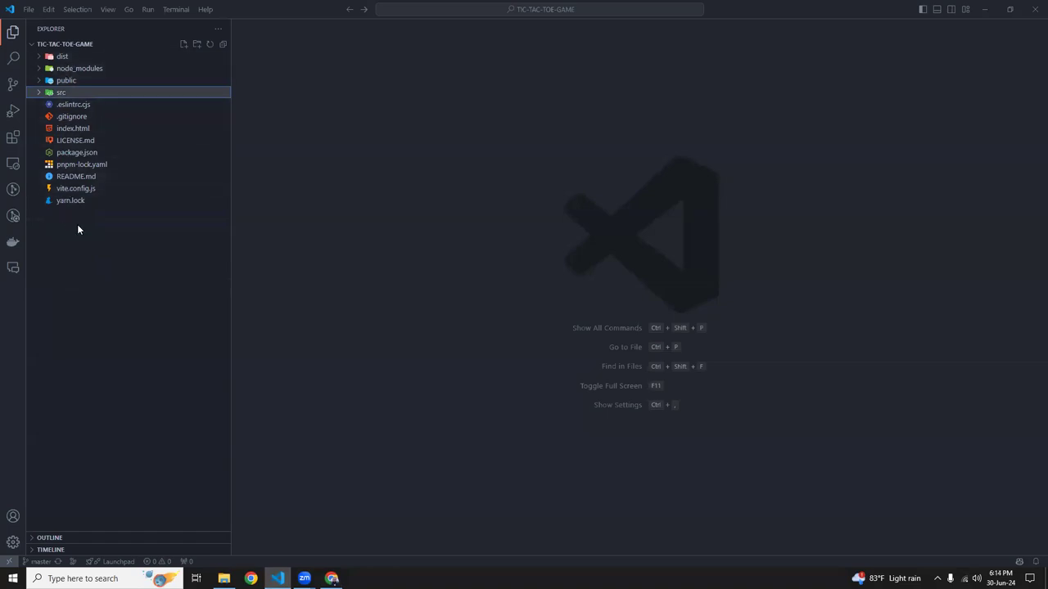
{"action": "left_click", "coordinate": [72, 118]}
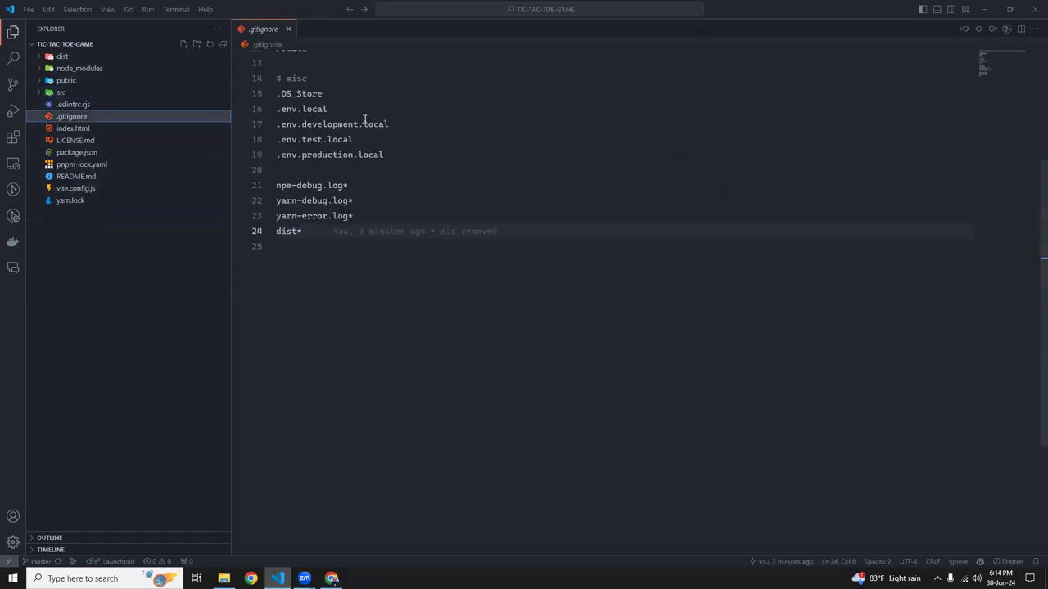
{"action": "left_click", "coordinate": [423, 146]}
Step: Review the Vite scripts and dependencies in package.json and close the file
{"action": "left_click", "coordinate": [77, 153]}
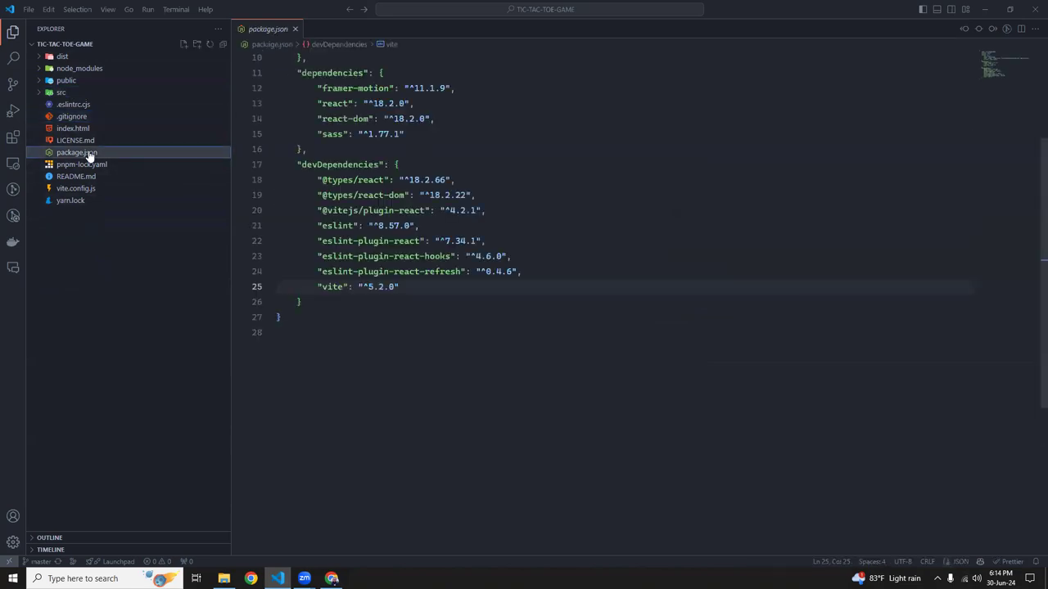
{"action": "scroll", "coordinate": [514, 318], "scroll_direction": "up", "scroll_amount": 3}
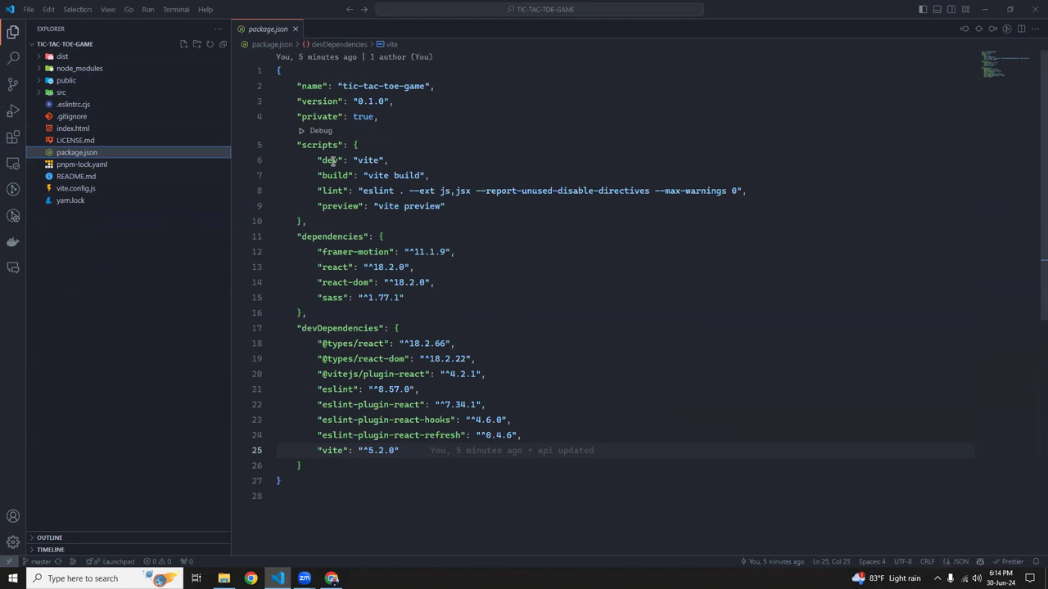
{"action": "double_click", "coordinate": [364, 160]}
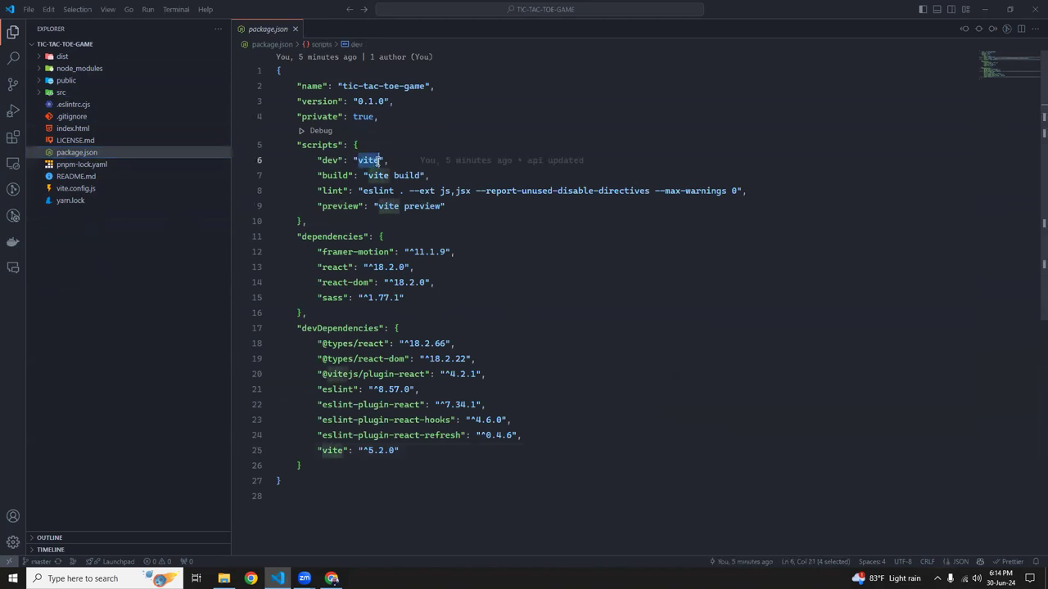
{"action": "left_click", "coordinate": [463, 206]}
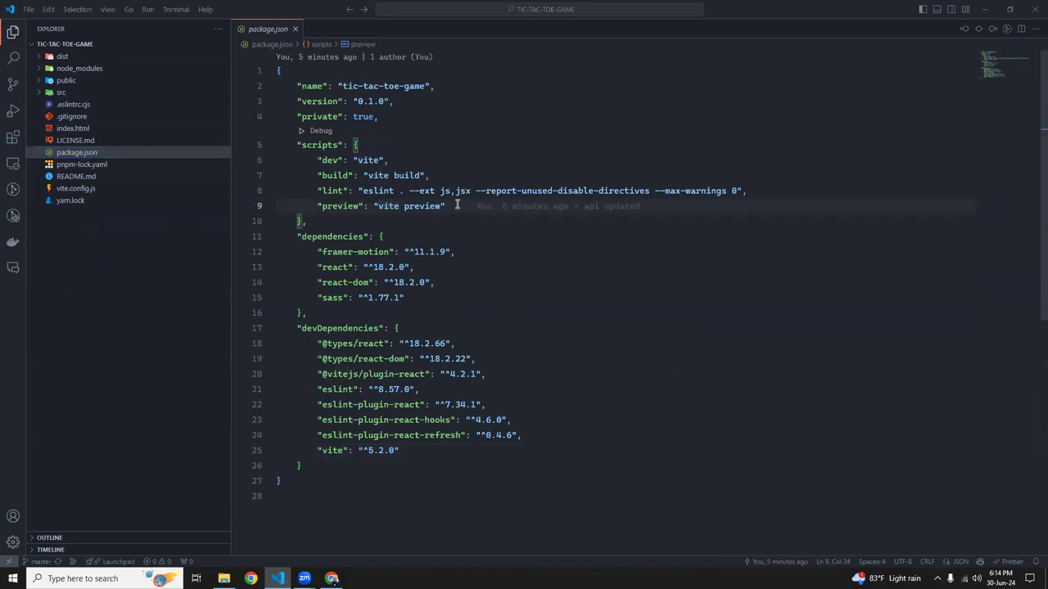
{"action": "left_click", "coordinate": [295, 29]}
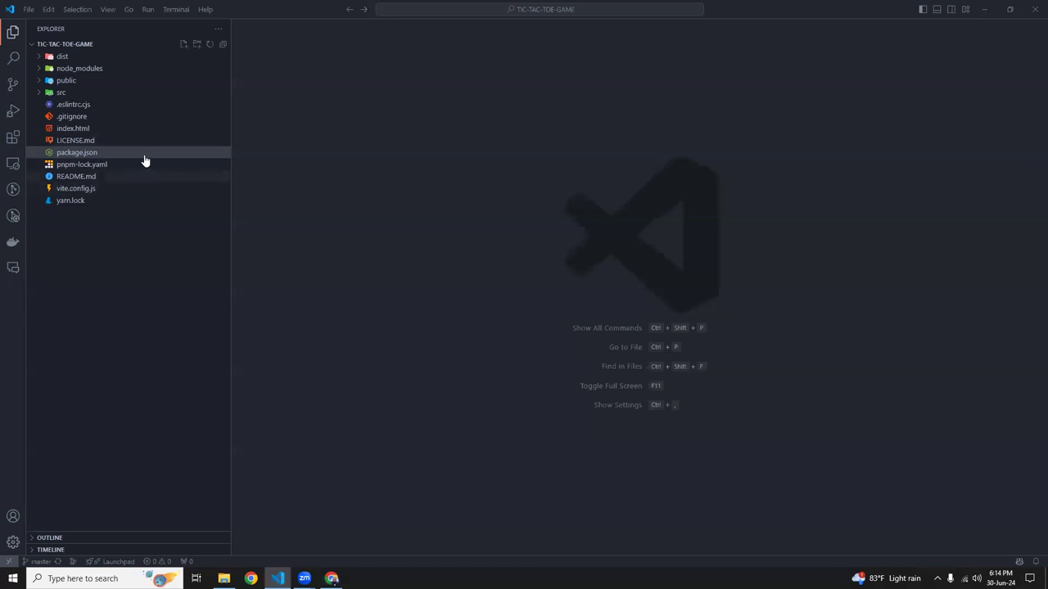
Step: Create a new file named amplify.yml in the root of the project
{"action": "left_click", "coordinate": [116, 259]}
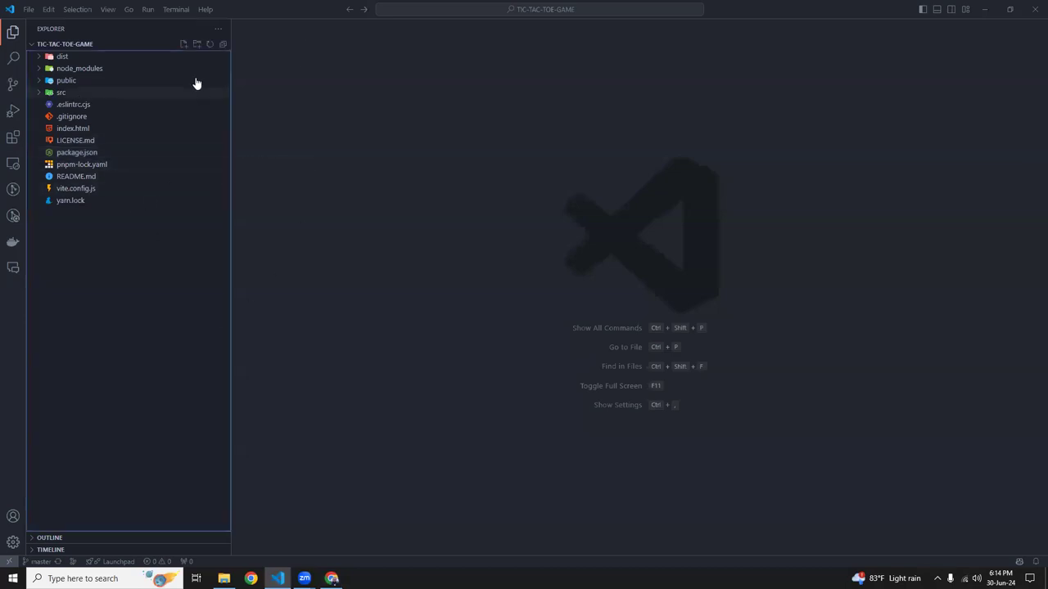
{"action": "left_click", "coordinate": [183, 44]}
{"action": "type", "text": "a"}
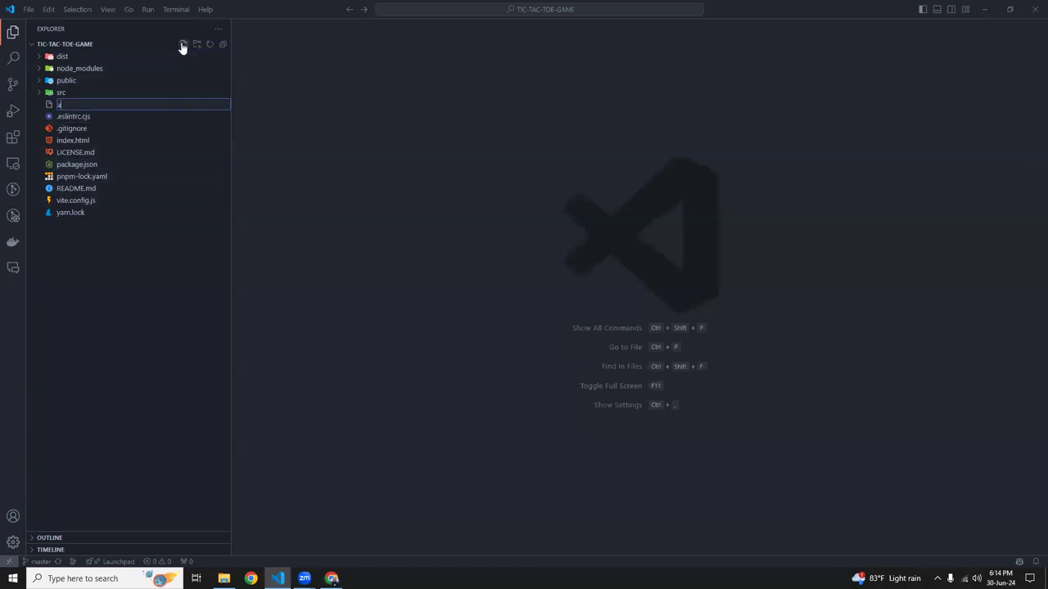
{"action": "type", "text": "mplify.yml"}
{"action": "key", "text": "Return"}
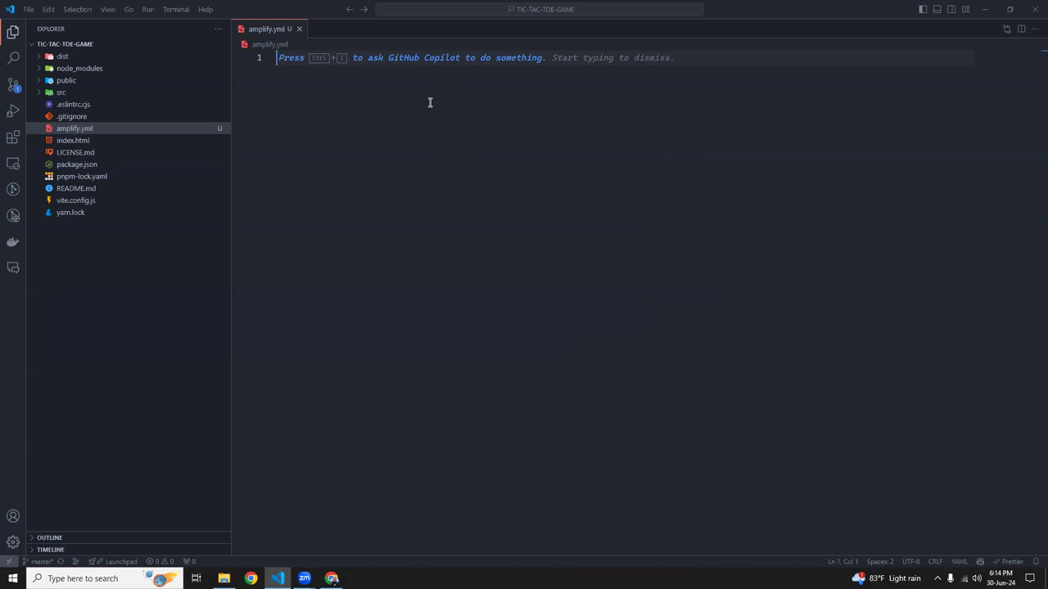
Step: Have Copilot fill amplify.yml using the prompt "aws amplify.yml file sample" and accept the generated configuration
{"action": "key", "text": "ctrl+i"}
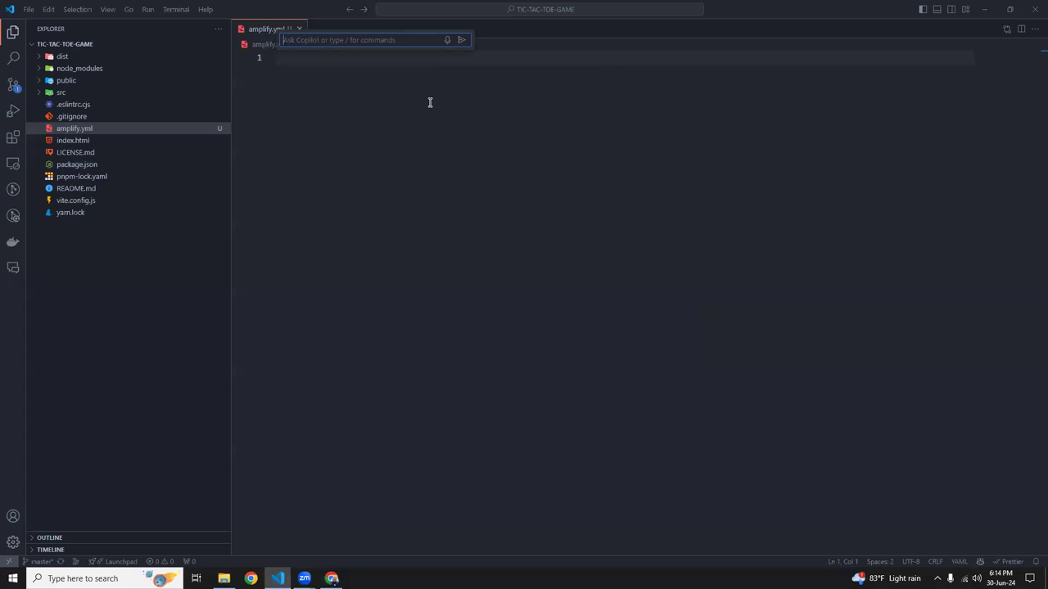
{"action": "type", "text": "aws amplify.yml file sample"}
{"action": "key", "text": "Return"}
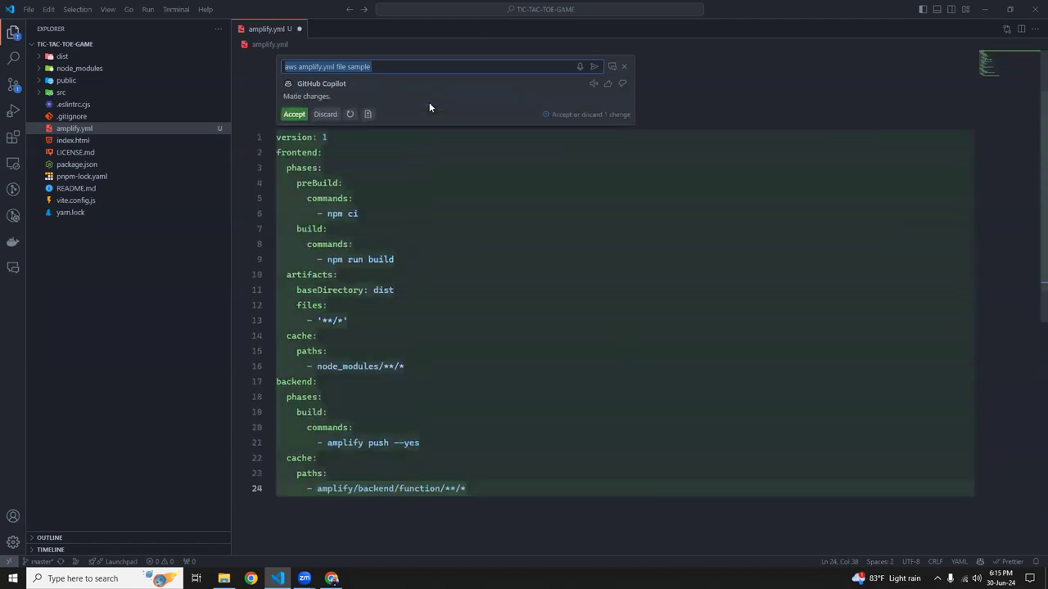
{"action": "left_click", "coordinate": [296, 112]}
{"action": "left_click", "coordinate": [404, 134]}
{"action": "left_click", "coordinate": [469, 256]}
{"action": "left_click", "coordinate": [500, 379]}
{"action": "left_click", "coordinate": [515, 414]}
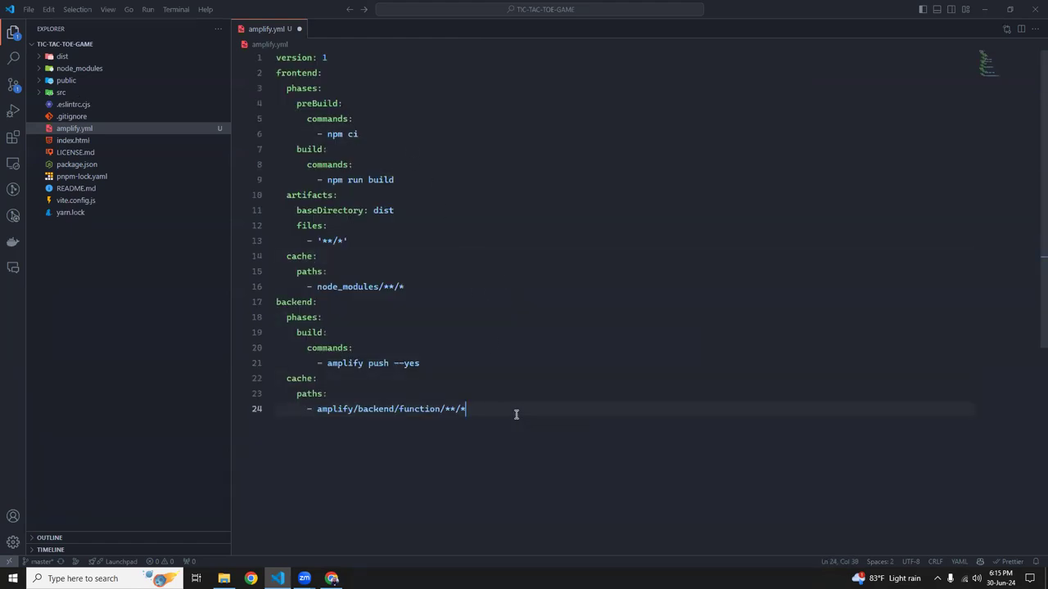
Step: Change the frontend preBuild command in amplify.yml to npm install
{"action": "left_click", "coordinate": [442, 180]}
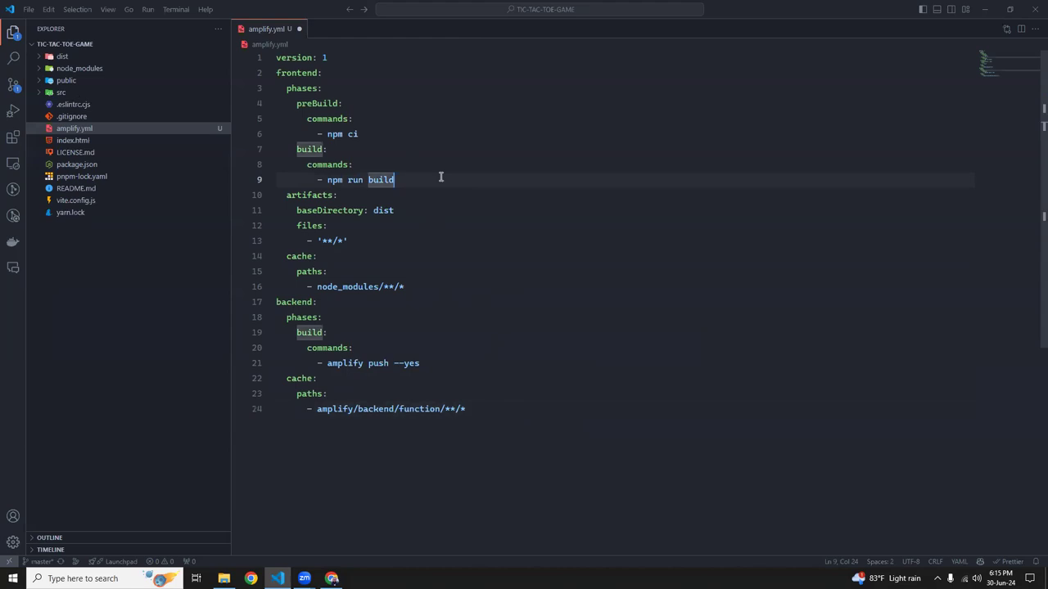
{"action": "left_click", "coordinate": [329, 118]}
{"action": "left_click", "coordinate": [311, 103]}
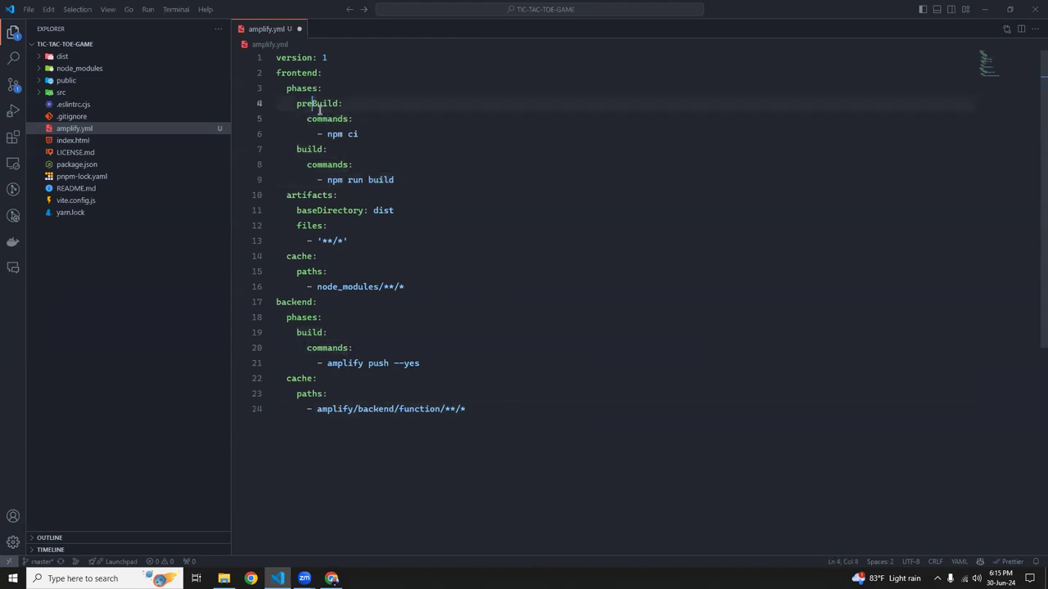
{"action": "double_click", "coordinate": [353, 133]}
{"action": "type", "text": "install"}
{"action": "left_click", "coordinate": [440, 179]}
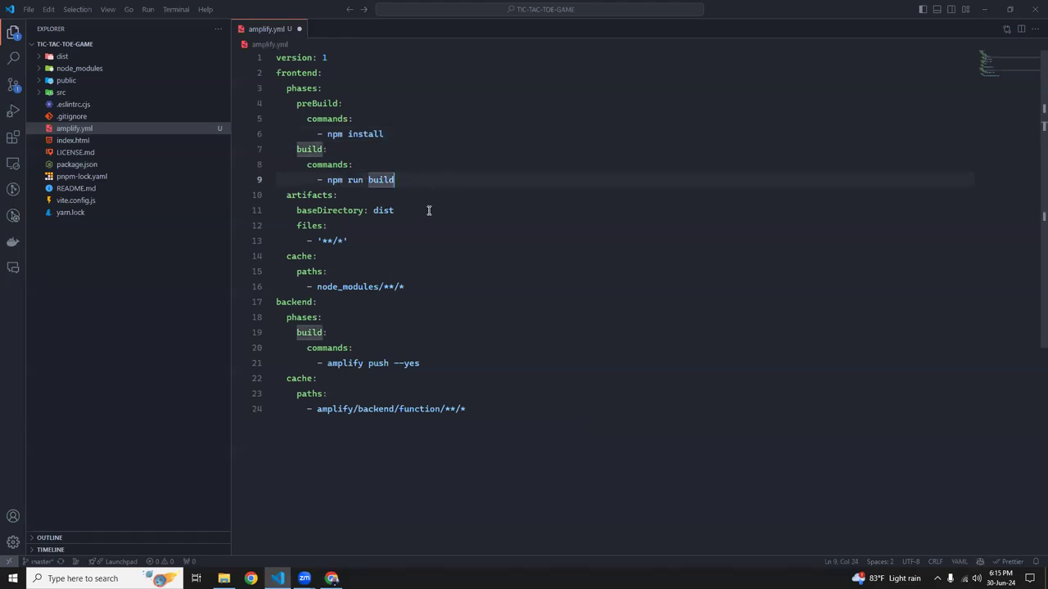
Step: Delete the backend heading with its build phases and amplify push command from amplify.yml, and save the file
{"action": "left_click", "coordinate": [428, 211]}
{"action": "left_click", "coordinate": [437, 291]}
{"action": "left_click", "coordinate": [368, 348]}
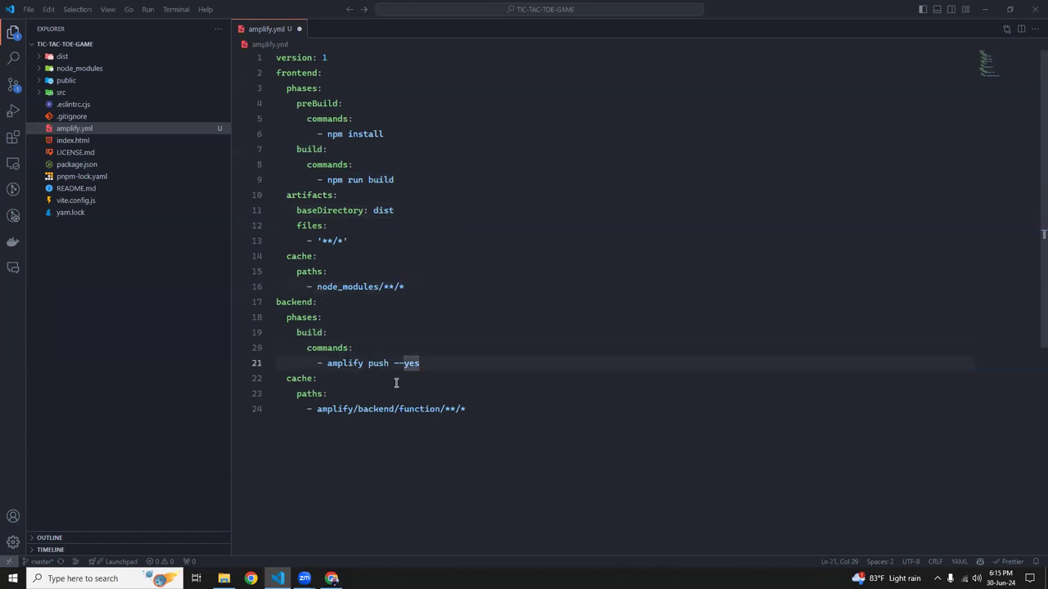
{"action": "left_click", "coordinate": [324, 318]}
{"action": "left_click_drag", "start_coordinate": [276, 302], "coordinate": [350, 339]}
{"action": "left_click", "coordinate": [351, 348]}
{"action": "left_click_drag", "start_coordinate": [421, 362], "coordinate": [277, 304]}
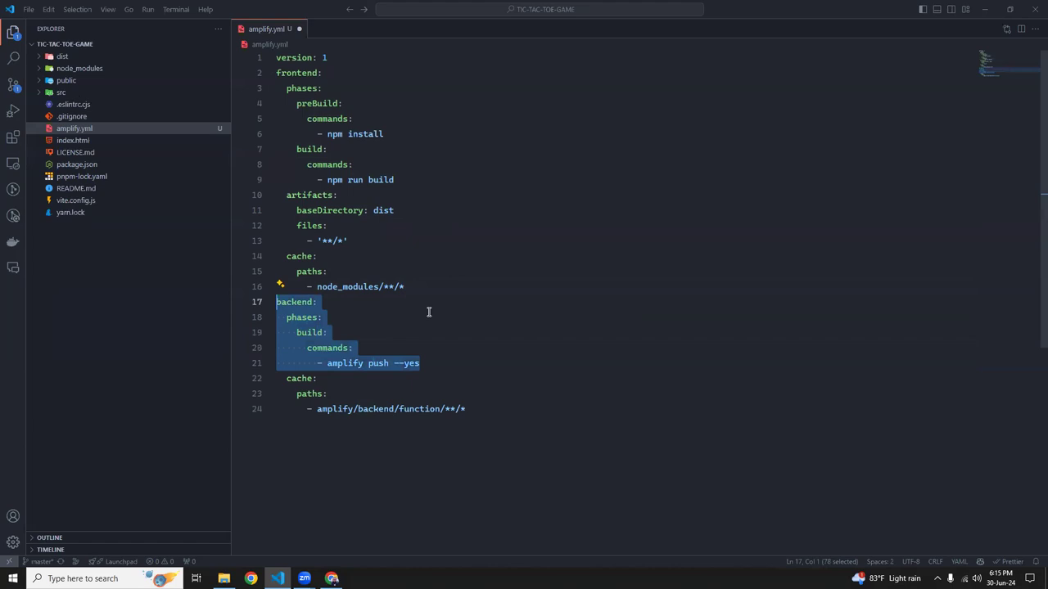
{"action": "key", "text": "BackSpace"}
{"action": "left_click", "coordinate": [452, 285]}
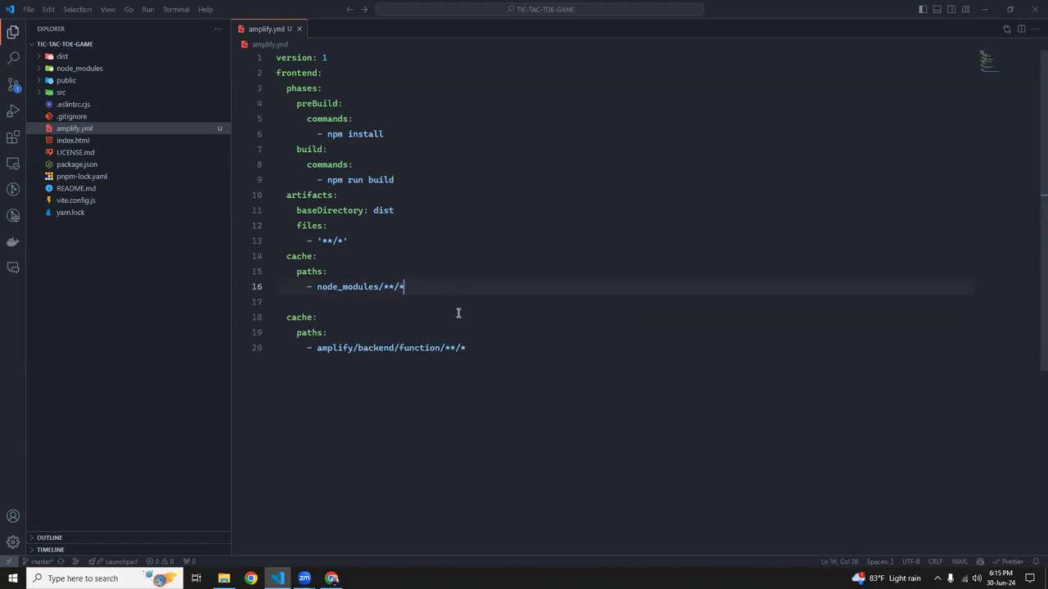
Step: Remove the leftover cache block with the amplify/backend/function path from amplify.yml and save the file
{"action": "mouse_move", "coordinate": [285, 316]}
{"action": "left_mouse_down"}
{"action": "mouse_move", "coordinate": [507, 334]}
{"action": "mouse_move", "coordinate": [297, 333]}
{"action": "mouse_move", "coordinate": [287, 316]}
{"action": "left_mouse_up"}
{"action": "left_click", "coordinate": [485, 346]}
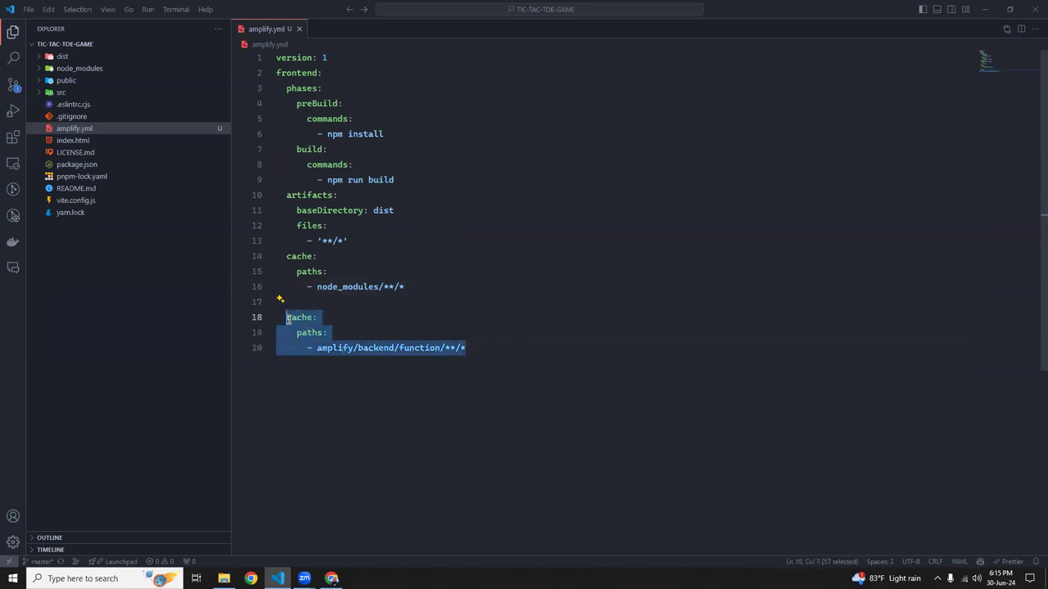
{"action": "key", "text": "BackSpace"}
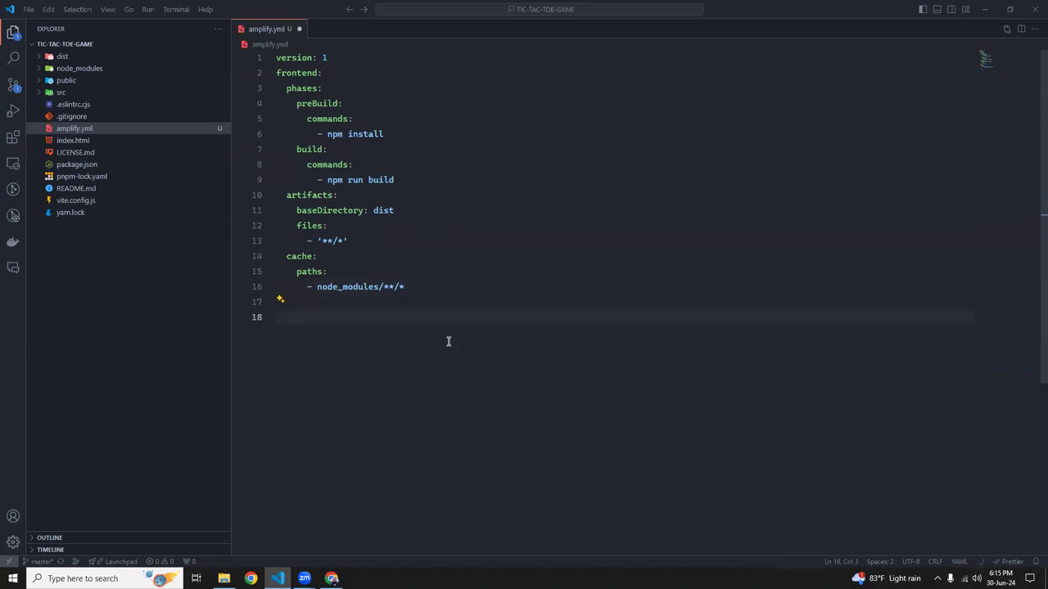
{"action": "left_click", "coordinate": [480, 285]}
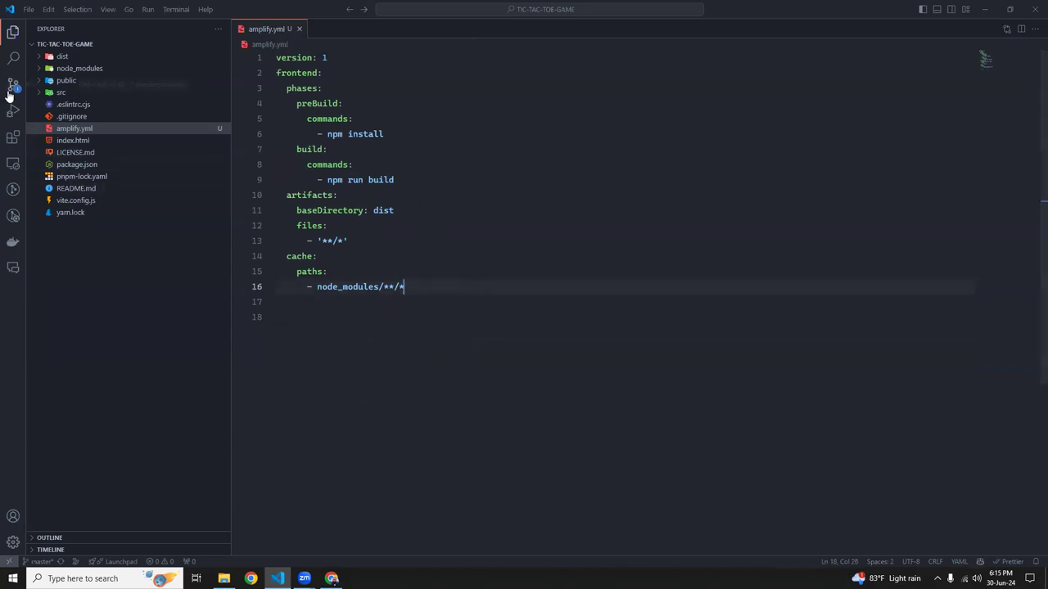
Step: Stage amplify.yml, commit it with the message "amplify.yml file added", sync the changes to the remote, and return to the file explorer
{"action": "left_click", "coordinate": [13, 85]}
{"action": "left_click", "coordinate": [210, 109]}
{"action": "left_click", "coordinate": [181, 60]}
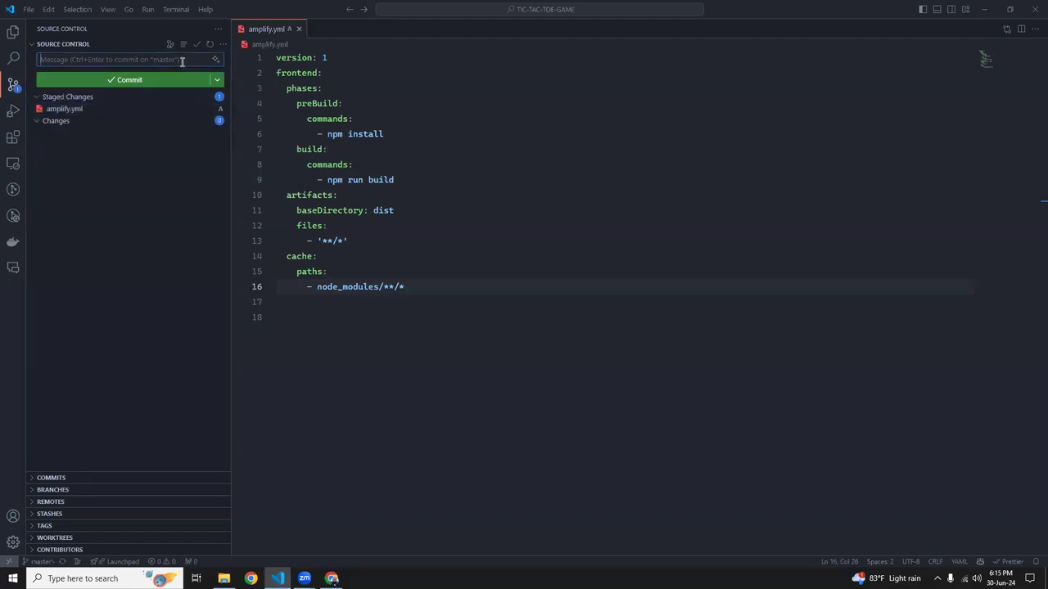
{"action": "type", "text": "amplify.yml file added"}
{"action": "key", "text": "ctrl+Return"}
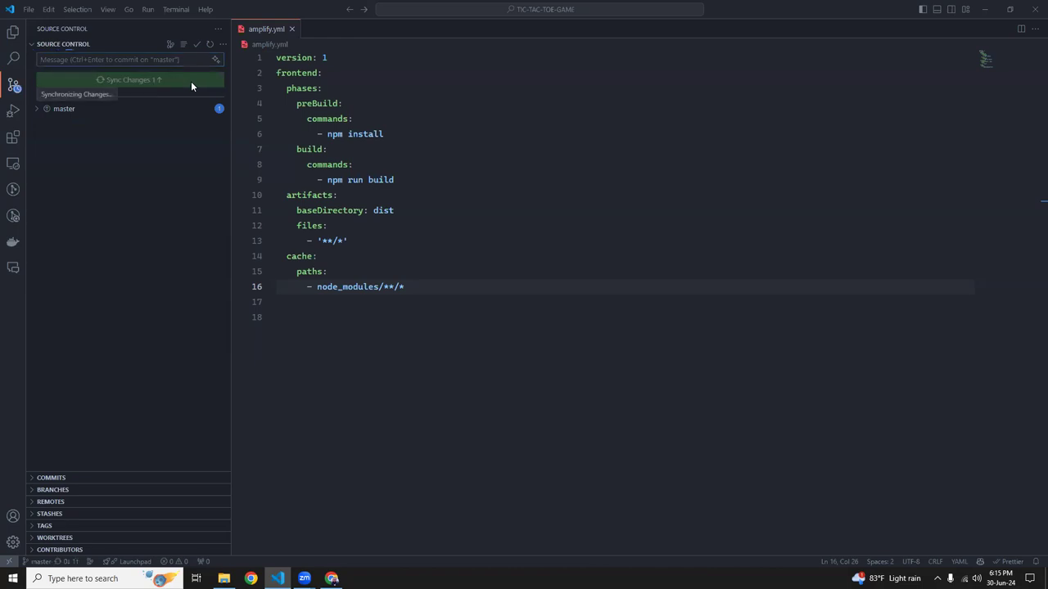
{"action": "left_click", "coordinate": [13, 32]}
Step: Switch to Chrome, open the tic-tac-toe repository in CodeCommit, and review the contents of its pushed amplify.yml
{"action": "key", "text": "alt+Tab"}
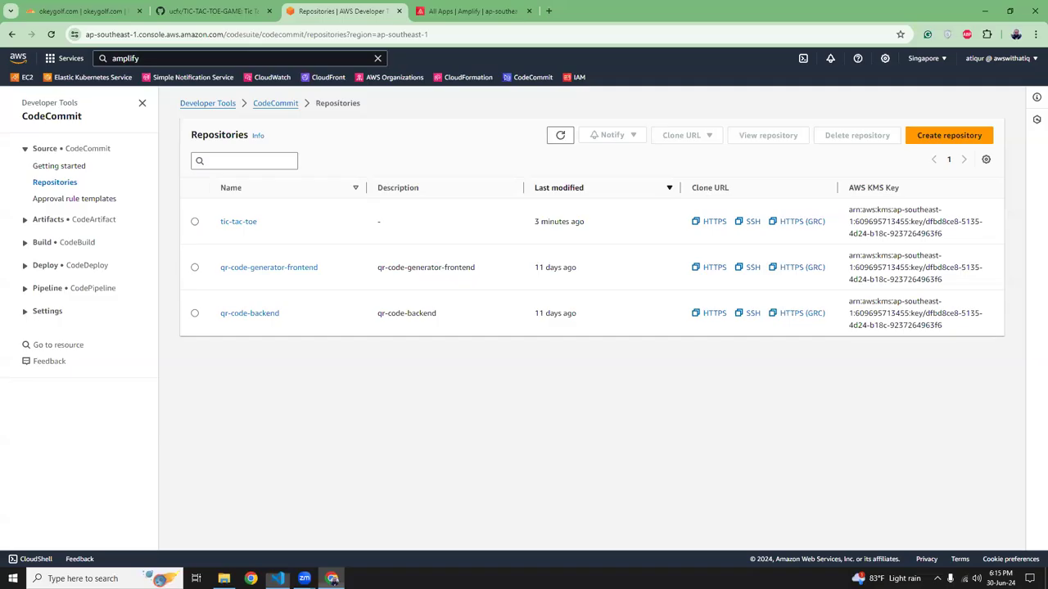
{"action": "left_click", "coordinate": [471, 14]}
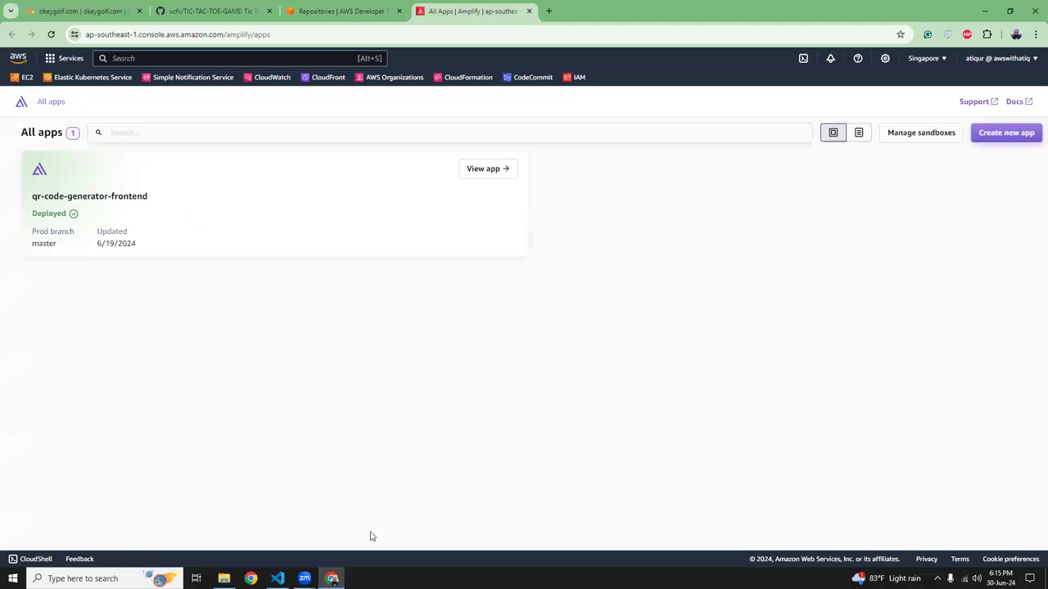
{"action": "left_click", "coordinate": [278, 579]}
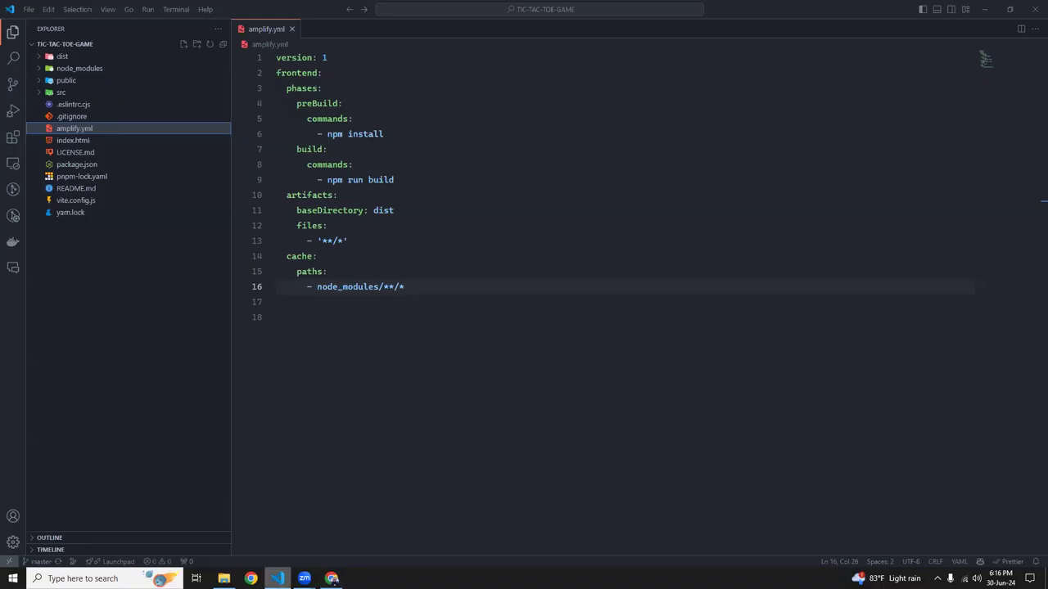
{"action": "left_click", "coordinate": [332, 578]}
{"action": "left_click", "coordinate": [336, 16]}
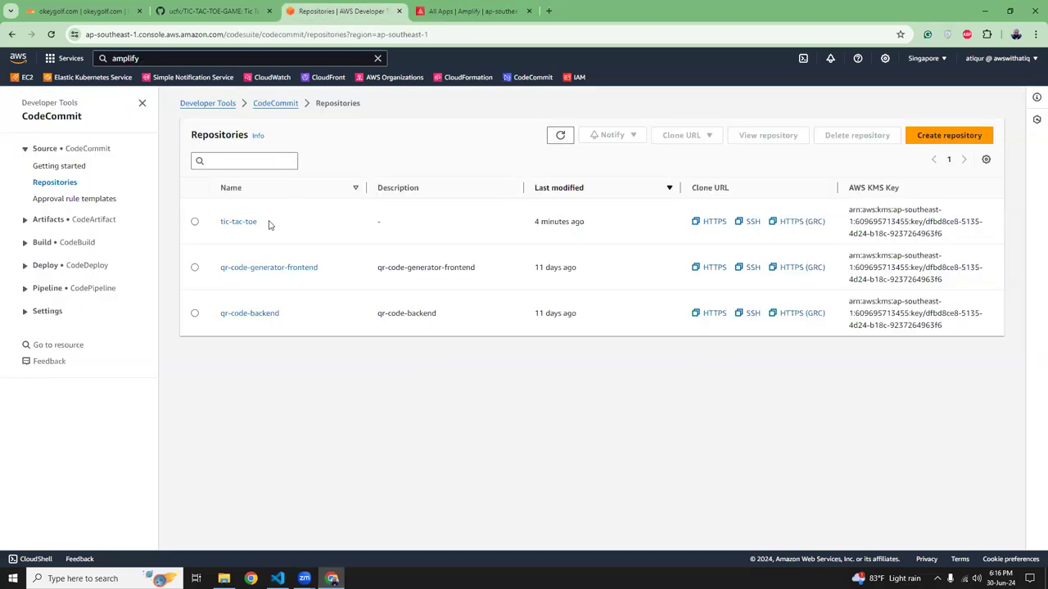
{"action": "left_click", "coordinate": [243, 224]}
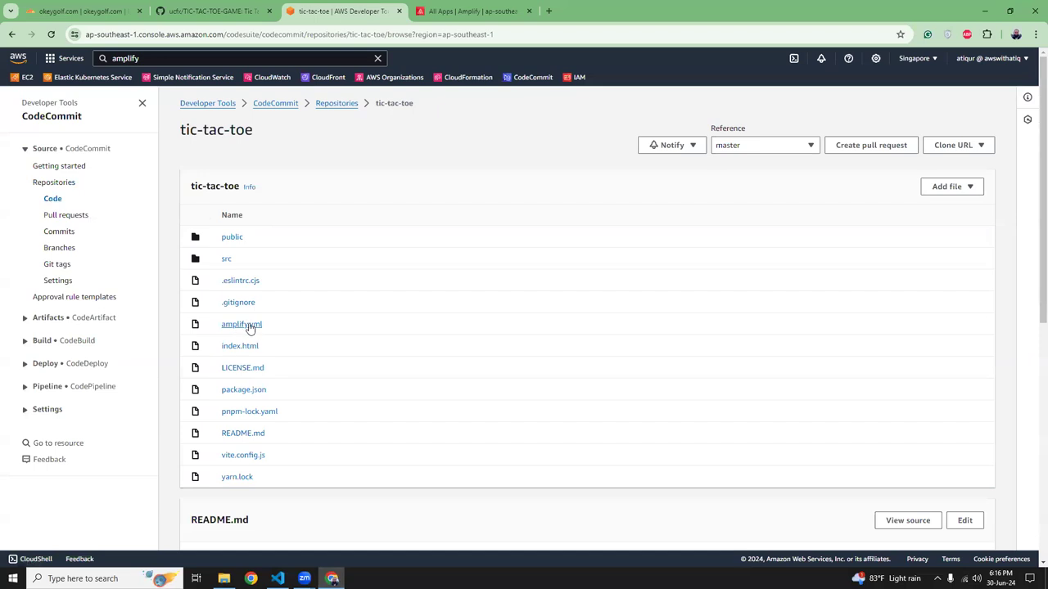
{"action": "left_click", "coordinate": [250, 326]}
{"action": "left_click_drag", "start_coordinate": [206, 217], "coordinate": [311, 366]}
{"action": "left_click", "coordinate": [316, 366]}
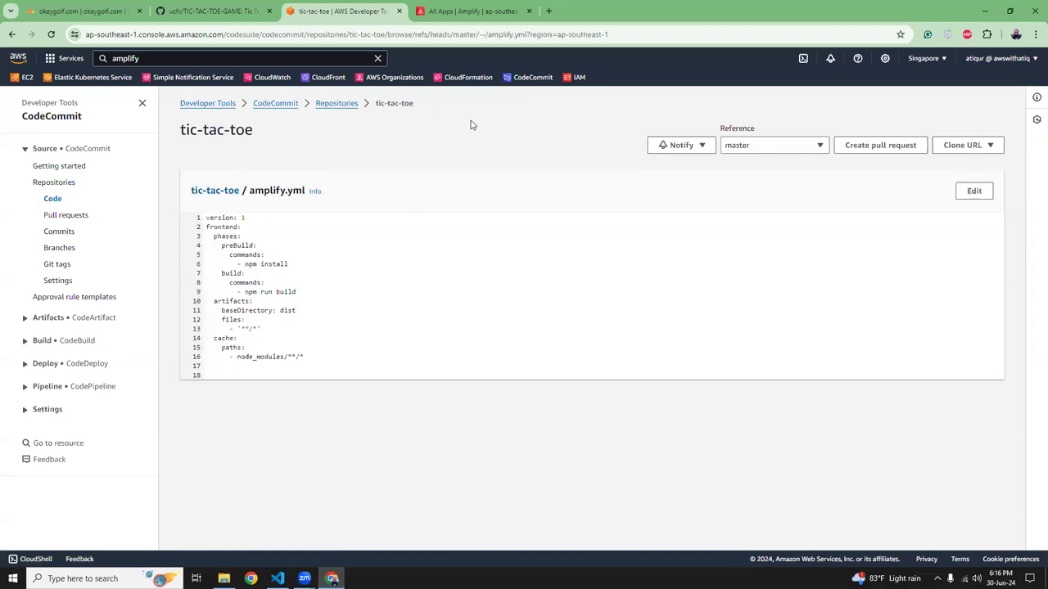
Step: Start creating a new app in AWS Amplify with CodeCommit as the source code provider
{"action": "left_click", "coordinate": [480, 12]}
{"action": "left_click", "coordinate": [1005, 136]}
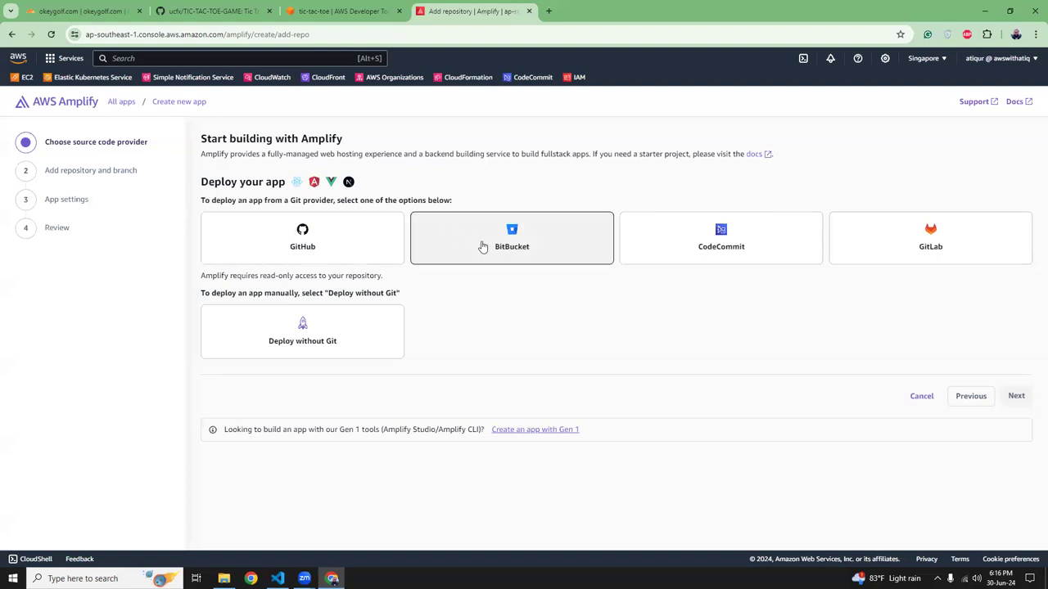
{"action": "left_click", "coordinate": [683, 249]}
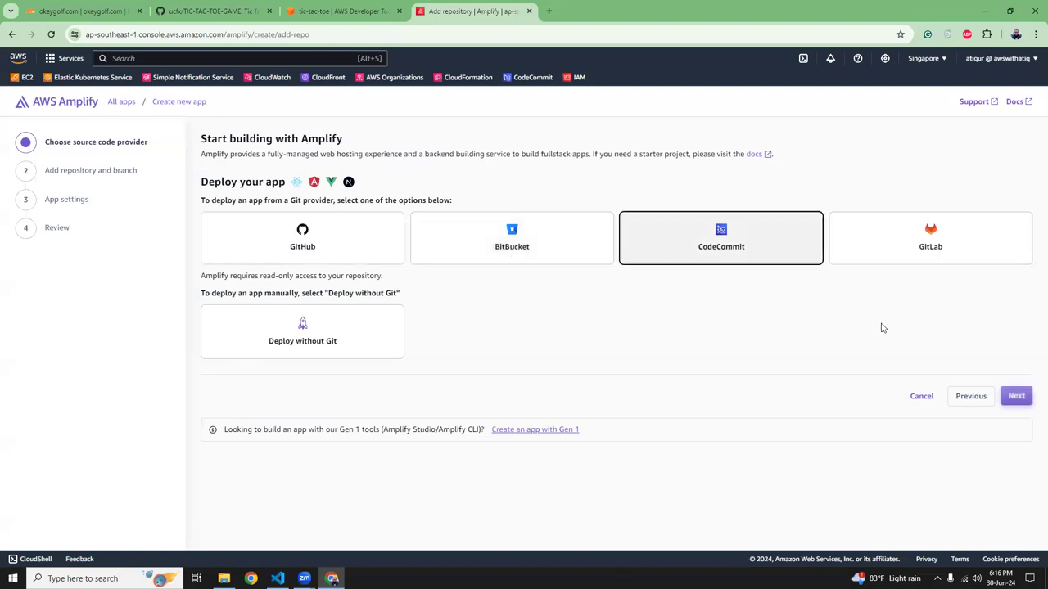
{"action": "left_click", "coordinate": [1015, 396]}
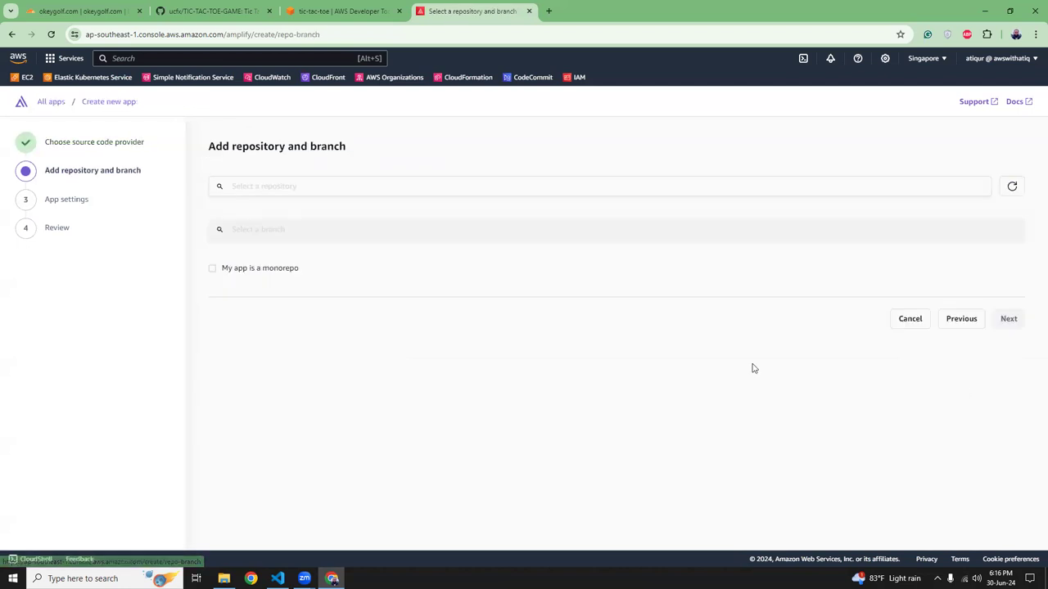
Step: Choose the tic-tac-toe repository and its master branch for the app, and continue to the app settings
{"action": "left_click", "coordinate": [282, 188]}
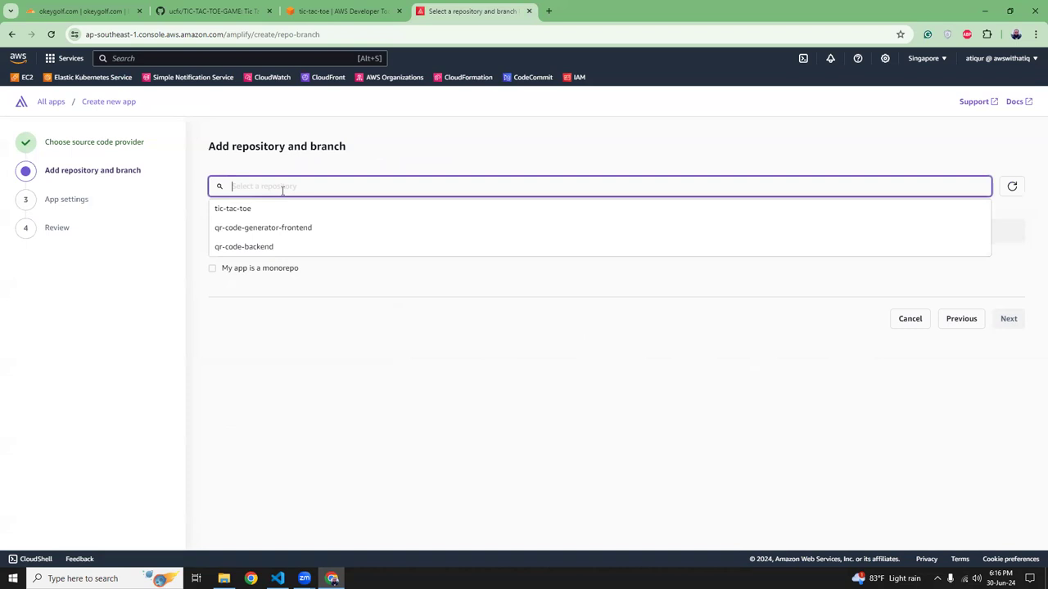
{"action": "left_click", "coordinate": [278, 211]}
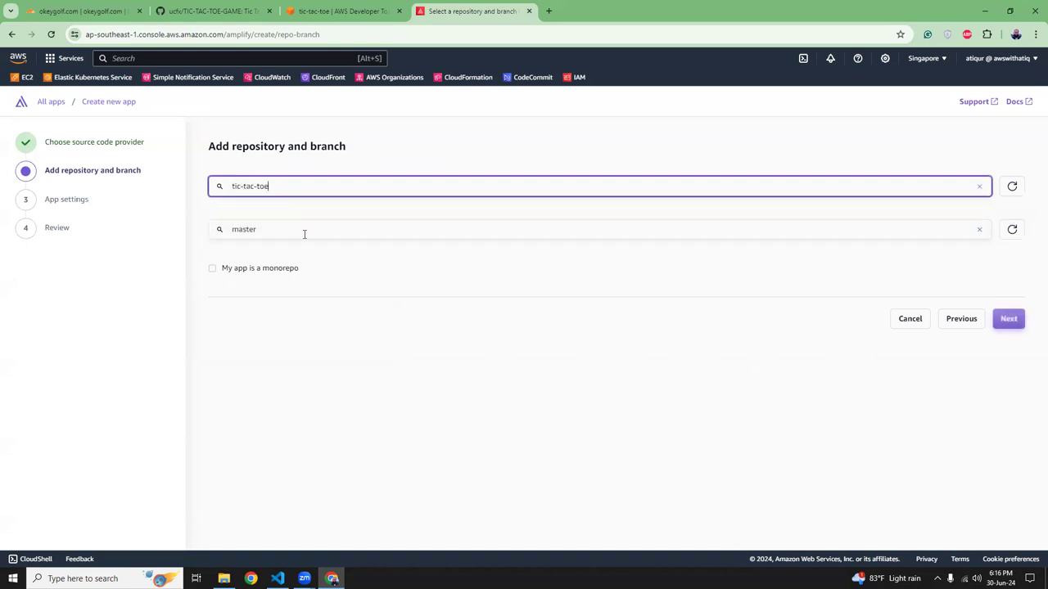
{"action": "left_click", "coordinate": [311, 234]}
{"action": "left_click", "coordinate": [318, 253]}
{"action": "left_click", "coordinate": [606, 388]}
{"action": "left_click", "coordinate": [1010, 319]}
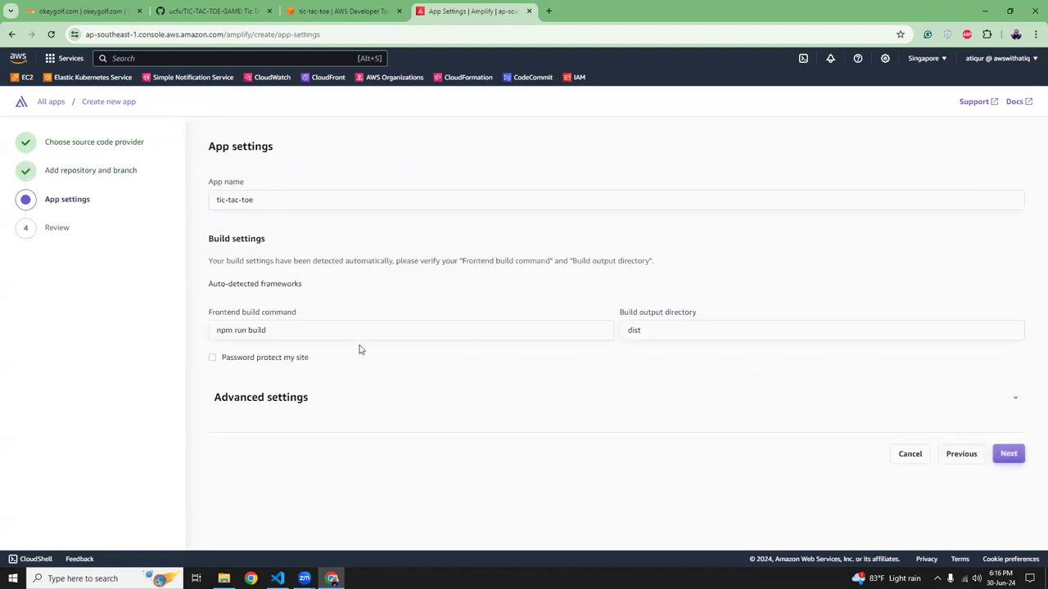
Step: Expand the advanced app settings, keep all defaults including the Amazon Linux 2023 build image, and proceed to the review page
{"action": "left_click", "coordinate": [311, 402]}
{"action": "scroll", "coordinate": [392, 393], "scroll_direction": "down", "scroll_amount": 3}
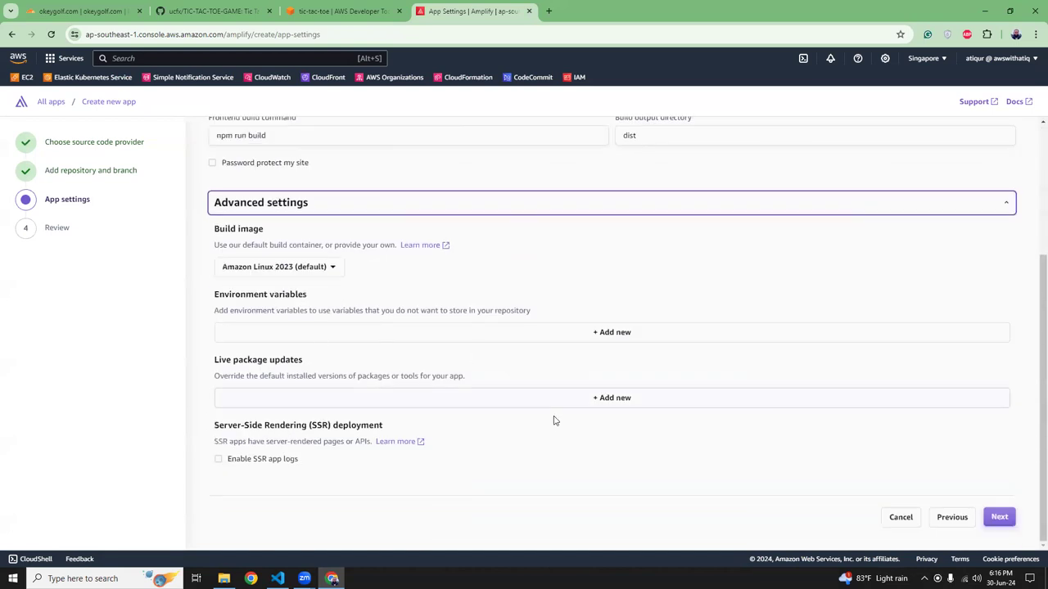
{"action": "scroll", "coordinate": [585, 432], "scroll_direction": "up", "scroll_amount": 3}
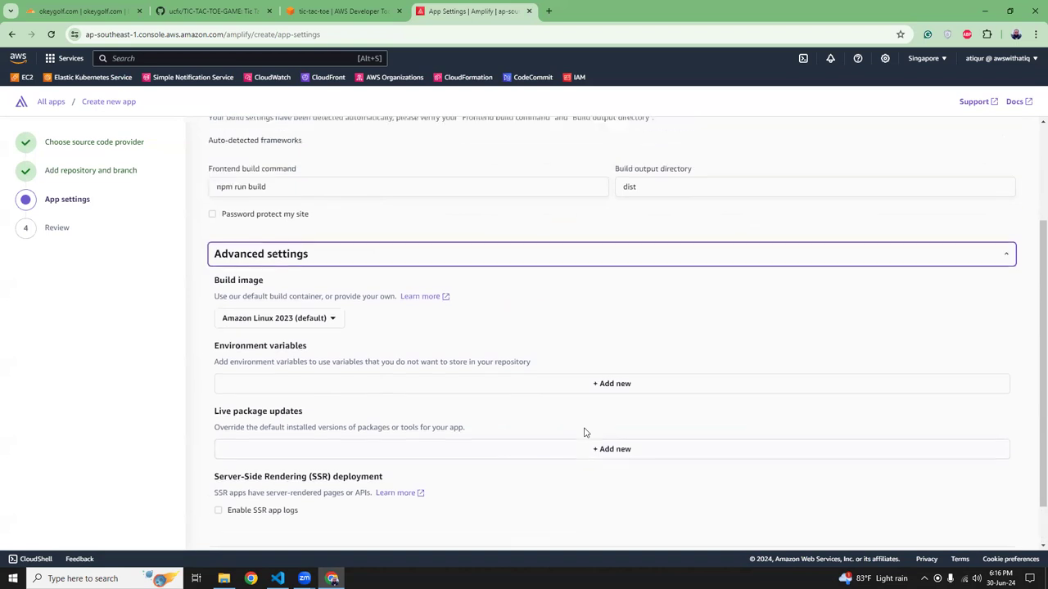
{"action": "scroll", "coordinate": [584, 432], "scroll_direction": "down", "scroll_amount": 3}
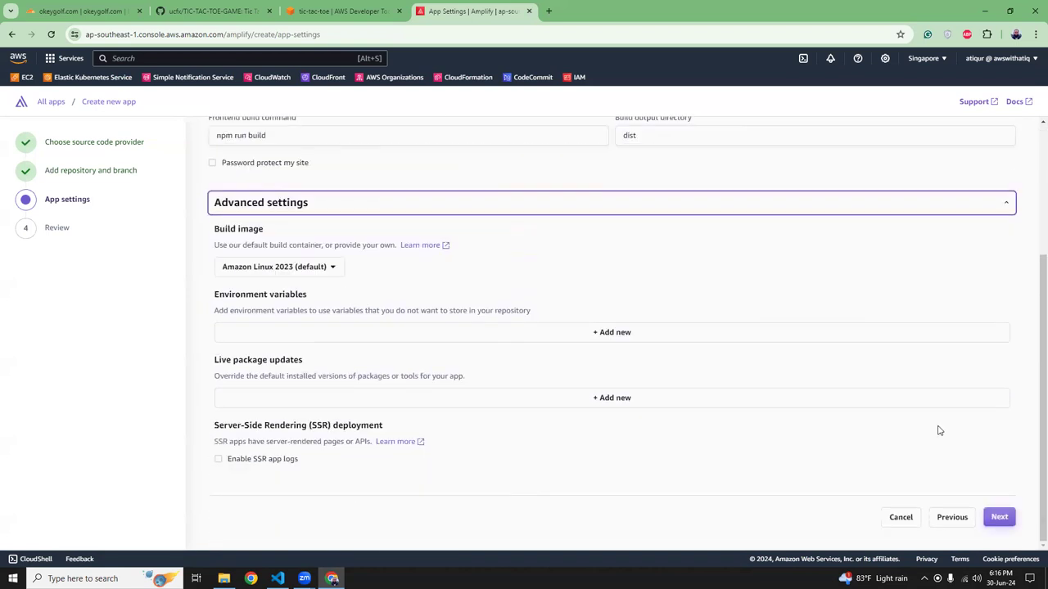
{"action": "left_click", "coordinate": [999, 516]}
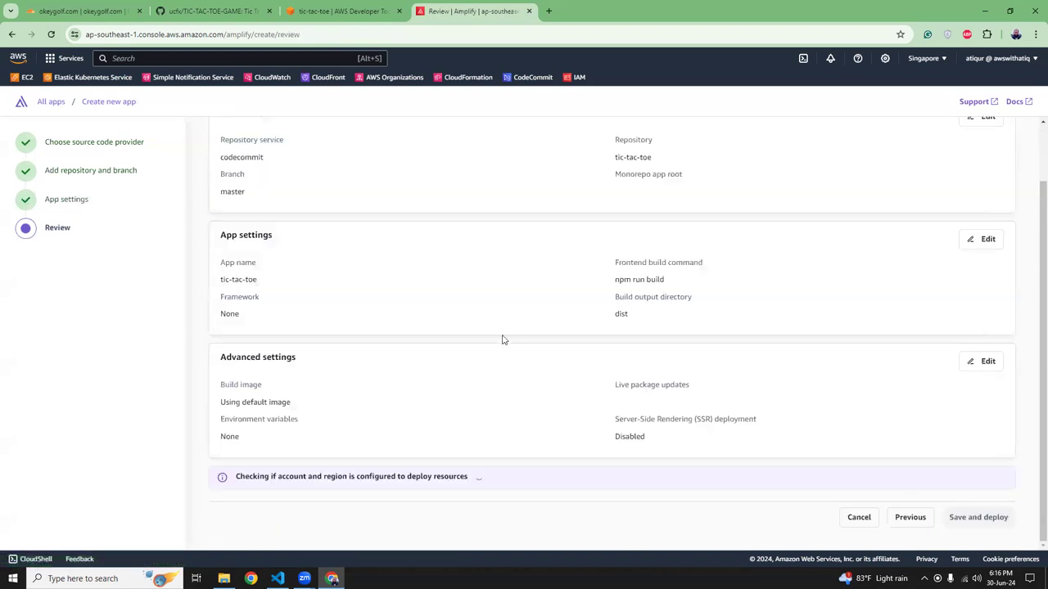
Step: Review the repository details, app settings and advanced settings of the new Amplify app
{"action": "scroll", "coordinate": [581, 363], "scroll_direction": "up", "scroll_amount": 2}
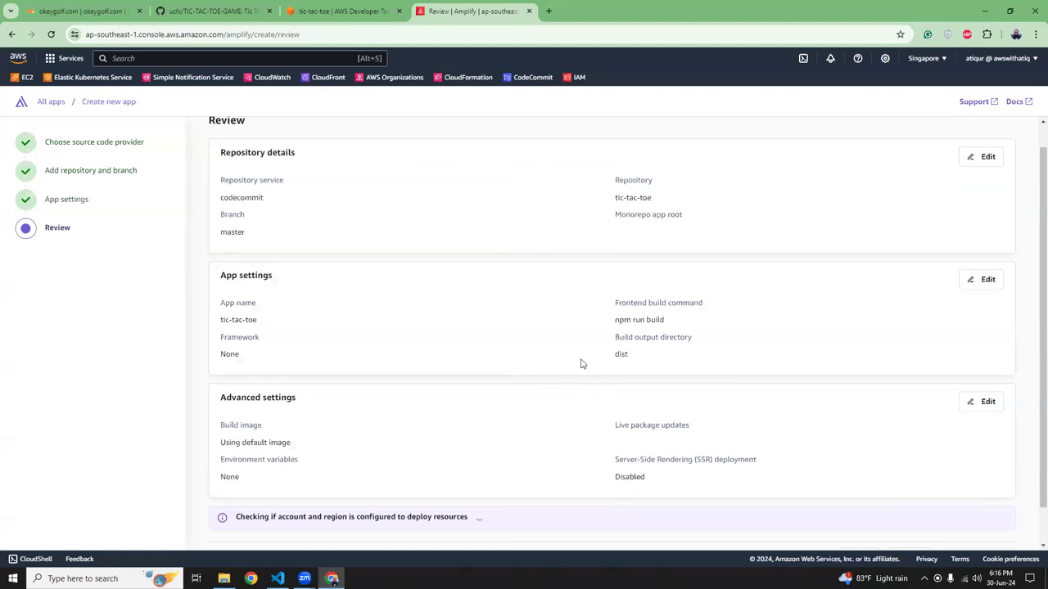
{"action": "left_click_drag", "start_coordinate": [215, 147], "coordinate": [274, 152]}
{"action": "left_click", "coordinate": [277, 152]}
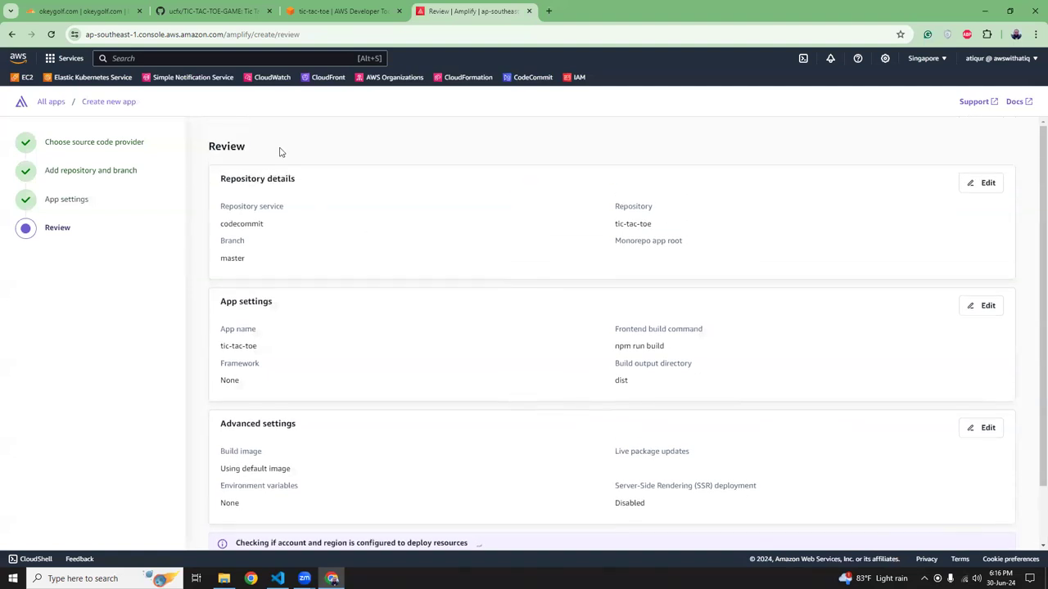
Step: Save the reviewed configuration and deploy the tic-tac-toe app
{"action": "scroll", "coordinate": [572, 319], "scroll_direction": "down", "scroll_amount": 2}
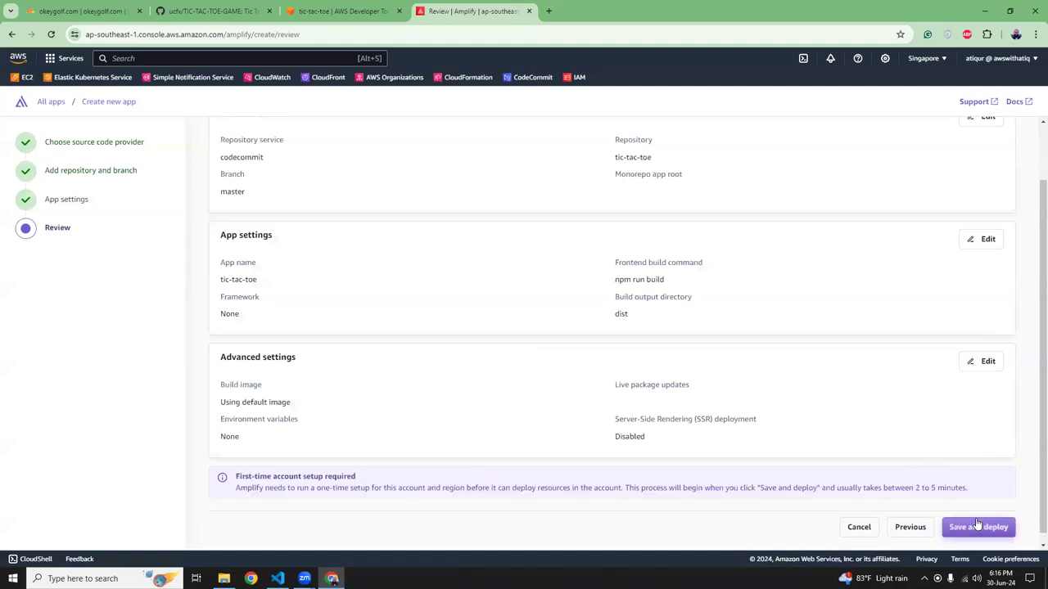
{"action": "left_click", "coordinate": [976, 525]}
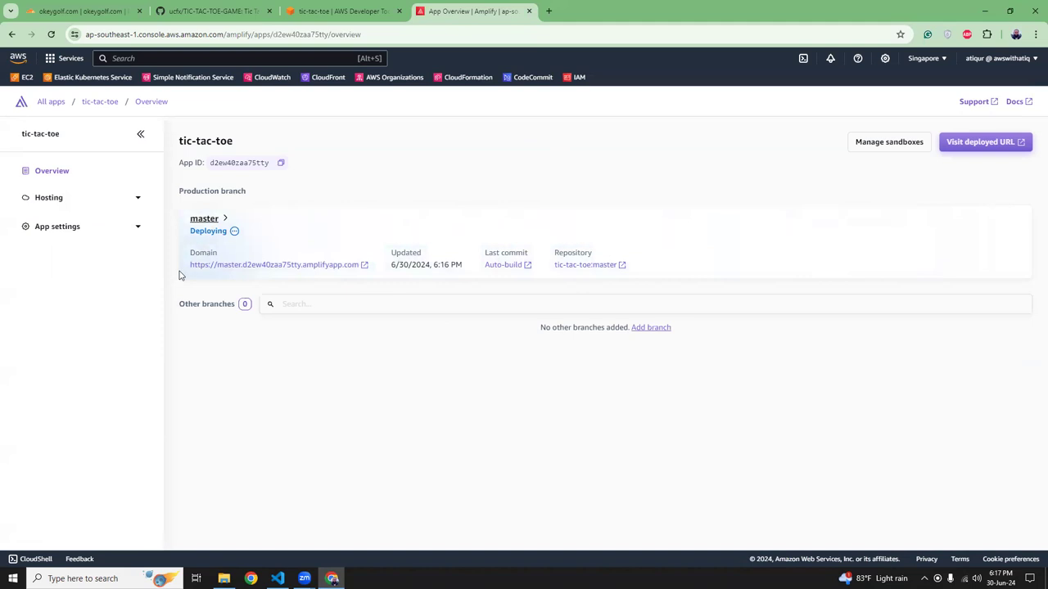
Step: Start adding a custom domain to the Amplify app's hosting, and copy the domain name okeygolf.com from its Cloudflare overview
{"action": "left_click", "coordinate": [73, 201]}
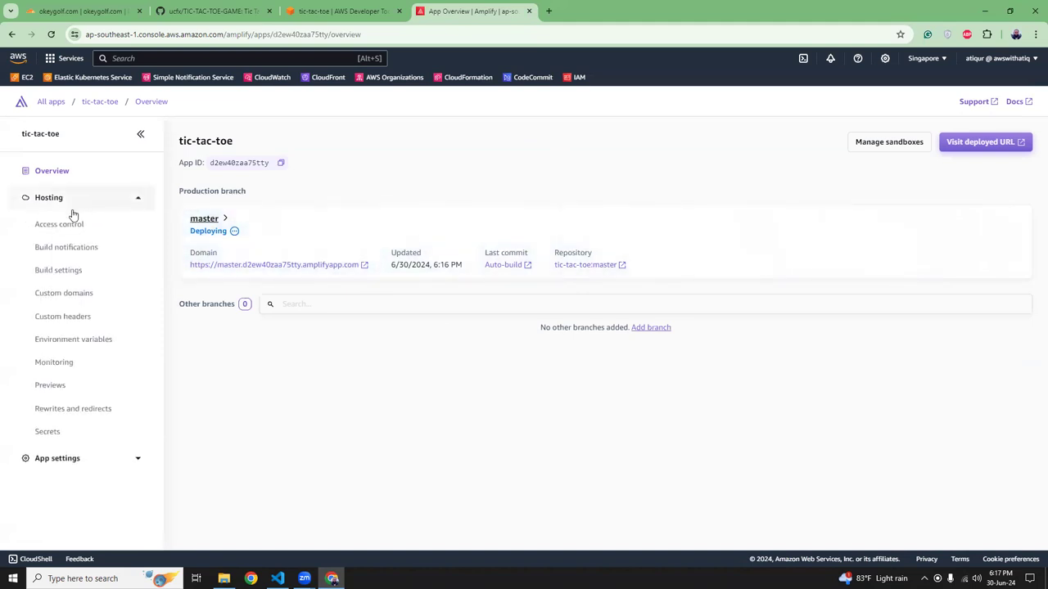
{"action": "left_click", "coordinate": [68, 294]}
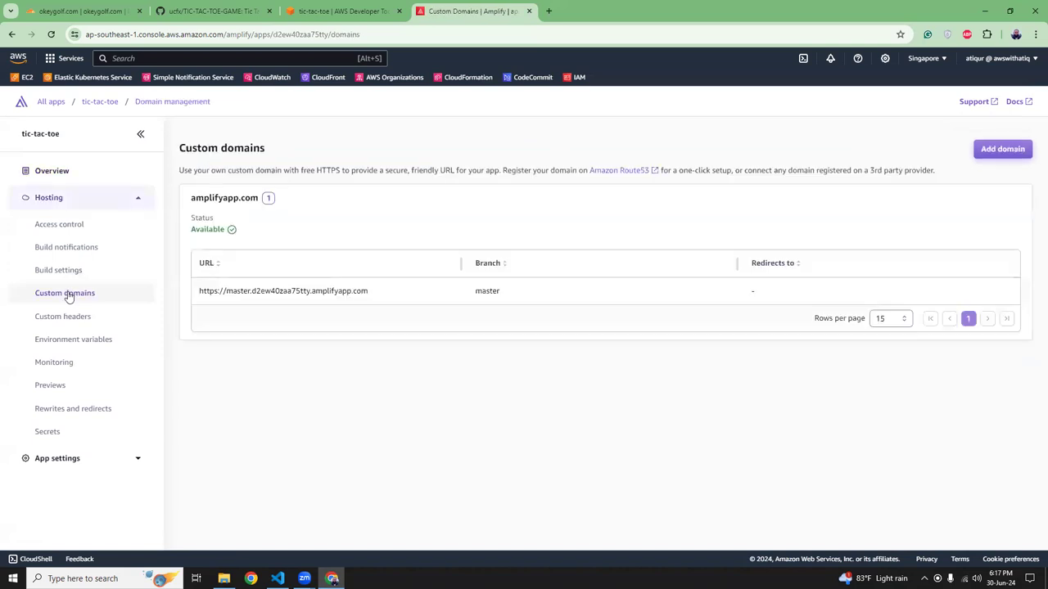
{"action": "left_click", "coordinate": [1028, 150]}
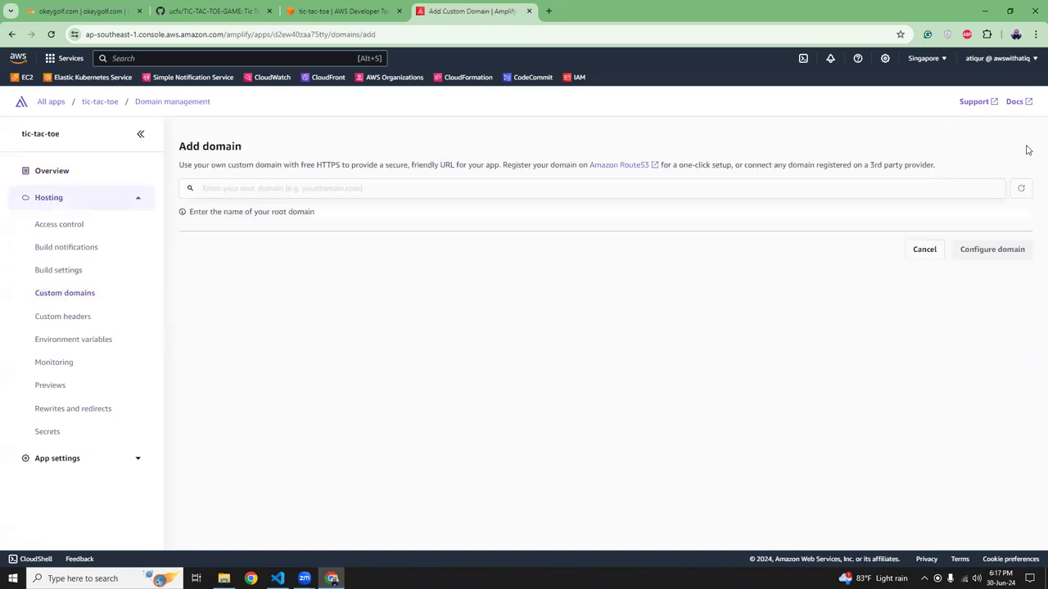
{"action": "left_click", "coordinate": [98, 7]}
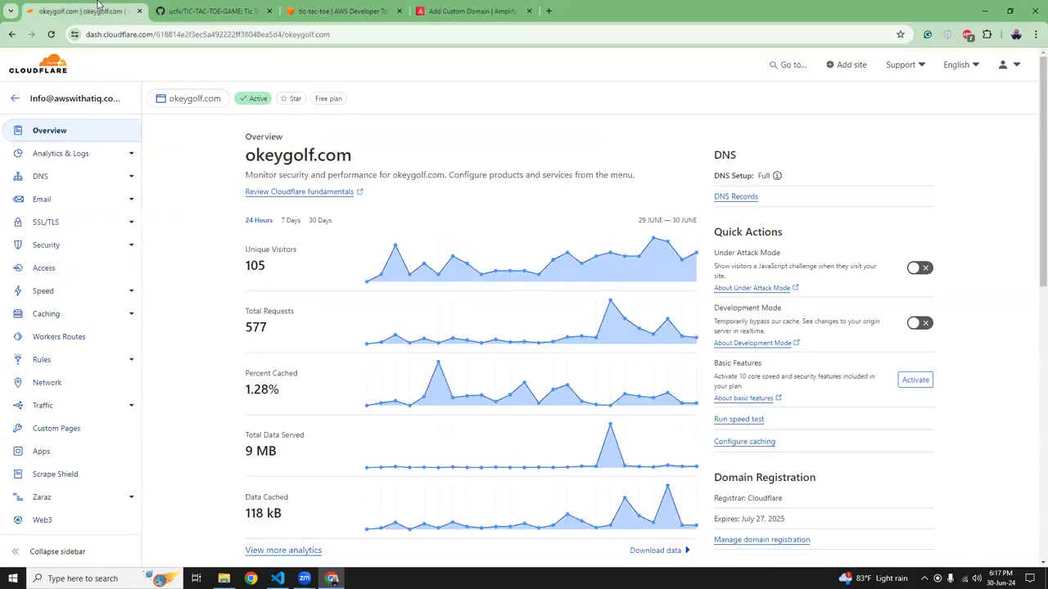
{"action": "left_click_drag", "start_coordinate": [247, 155], "coordinate": [354, 158]}
{"action": "key", "text": "ctrl+c"}
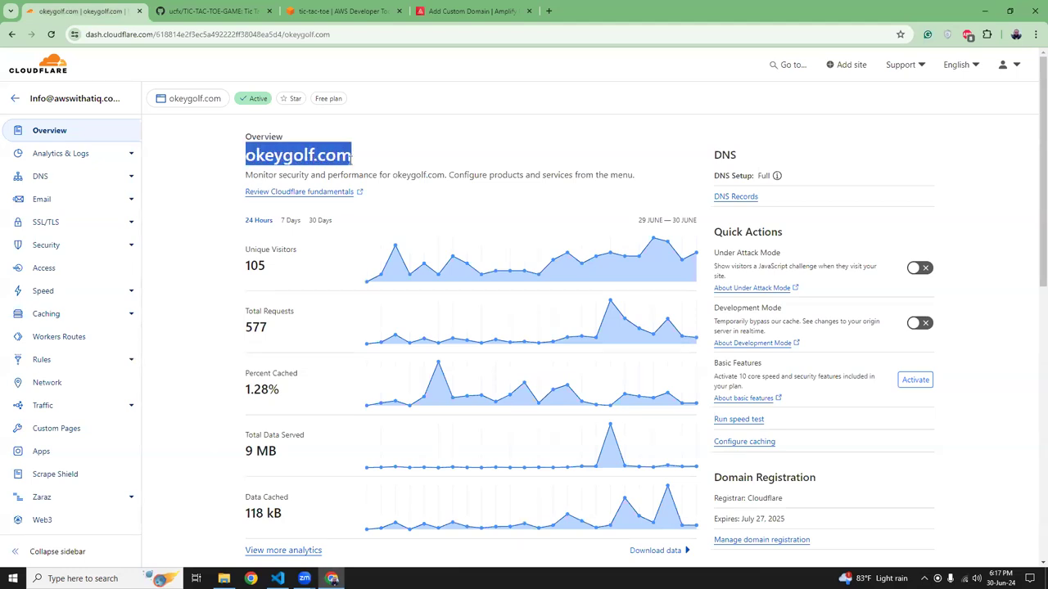
Step: Return to Amplify and enter okeygolf.com as the root domain to add
{"action": "left_click", "coordinate": [344, 10]}
{"action": "left_click", "coordinate": [233, 10]}
{"action": "left_click", "coordinate": [447, 7]}
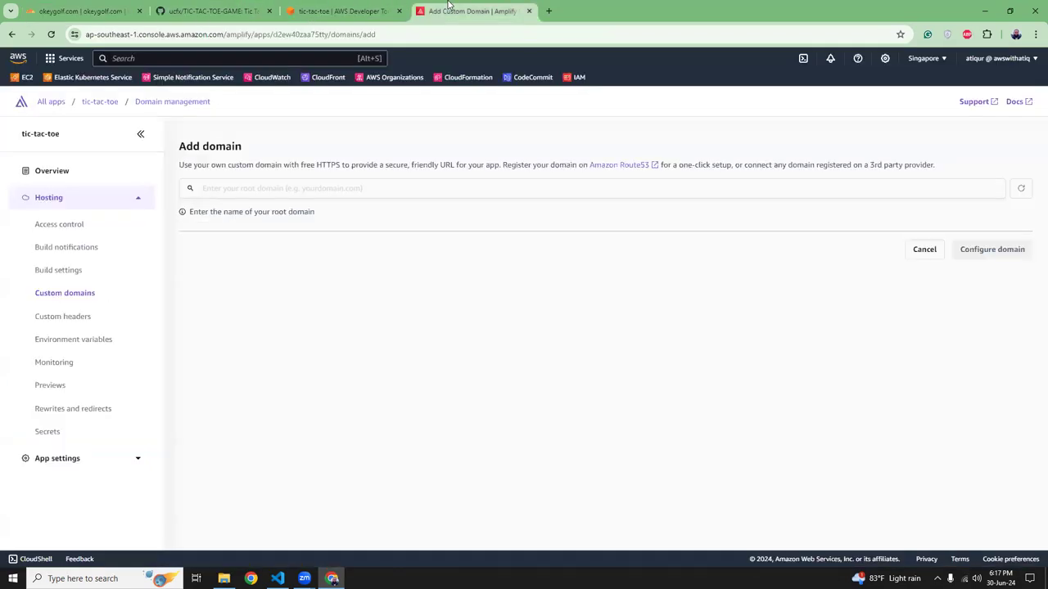
{"action": "left_click", "coordinate": [438, 192]}
{"action": "key", "text": "ctrl+v"}
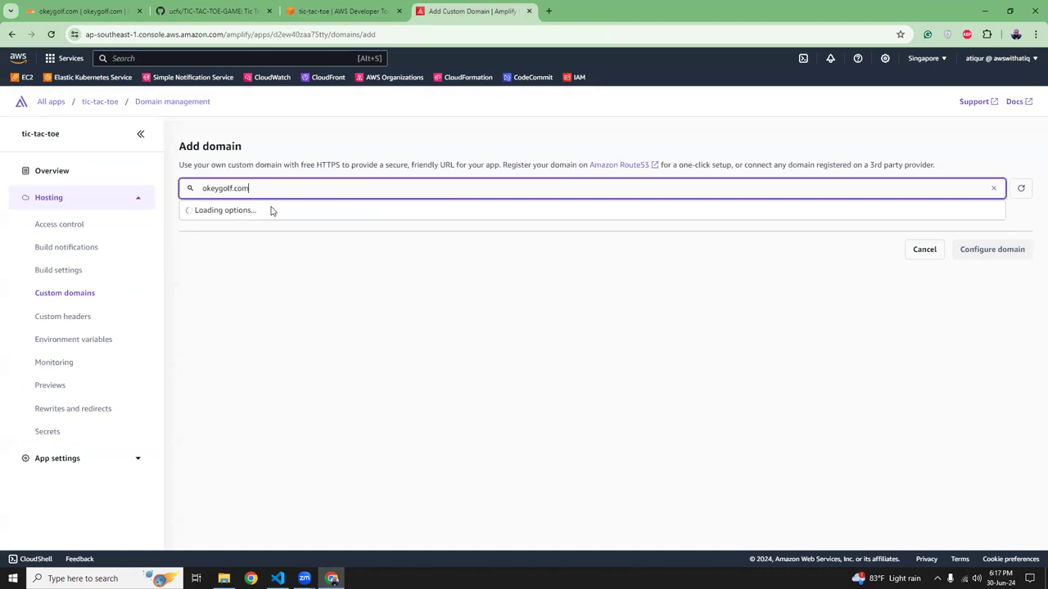
{"action": "left_click", "coordinate": [245, 211]}
{"action": "left_click", "coordinate": [344, 386]}
{"action": "left_click_drag", "start_coordinate": [230, 237], "coordinate": [336, 237]}
{"action": "left_click", "coordinate": [336, 238]}
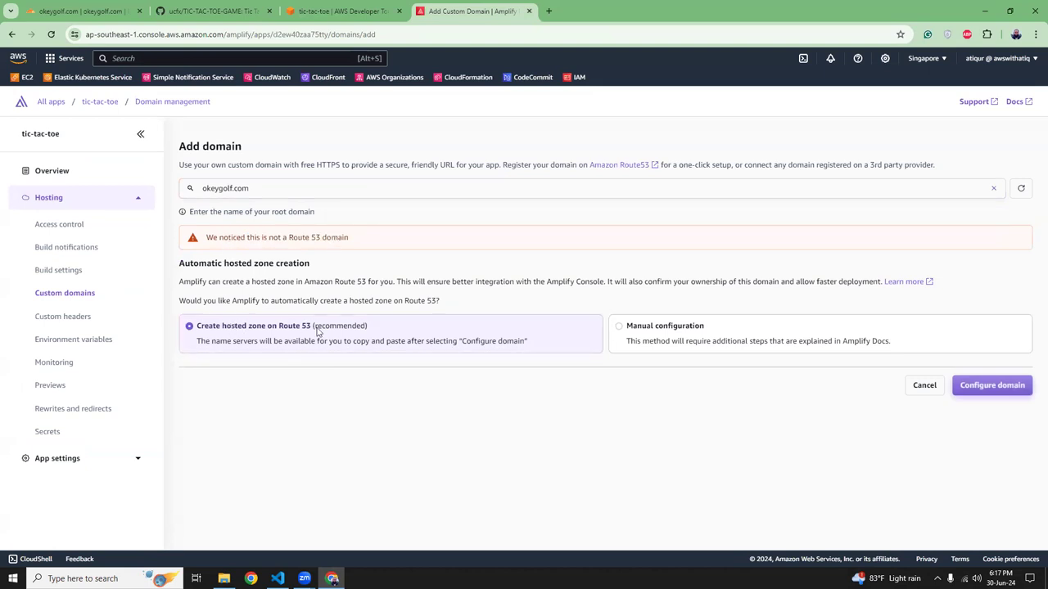
Step: Configure okeygolf.com with manual configuration and add it with the default root and www subdomains on master and an Amplify managed certificate
{"action": "left_click", "coordinate": [669, 342]}
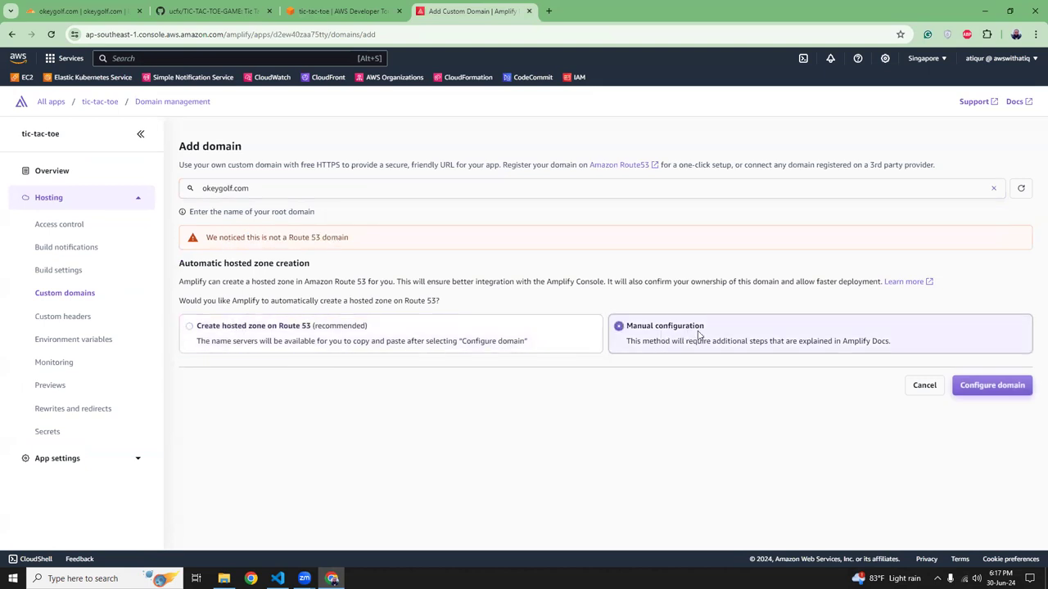
{"action": "left_click_drag", "start_coordinate": [247, 236], "coordinate": [322, 238]}
{"action": "left_click", "coordinate": [115, 11]}
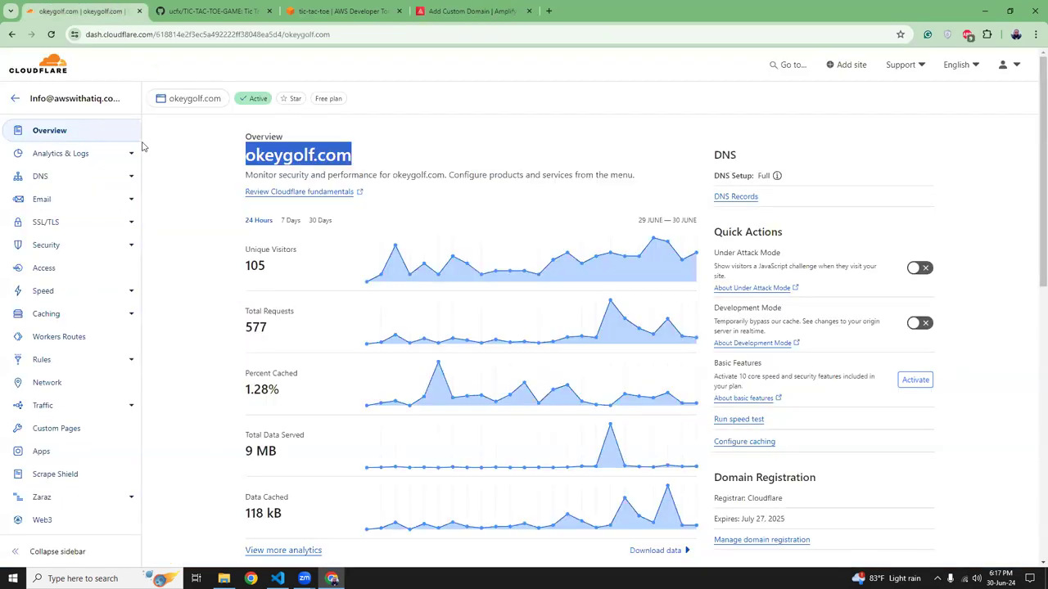
{"action": "left_click", "coordinate": [436, 10]}
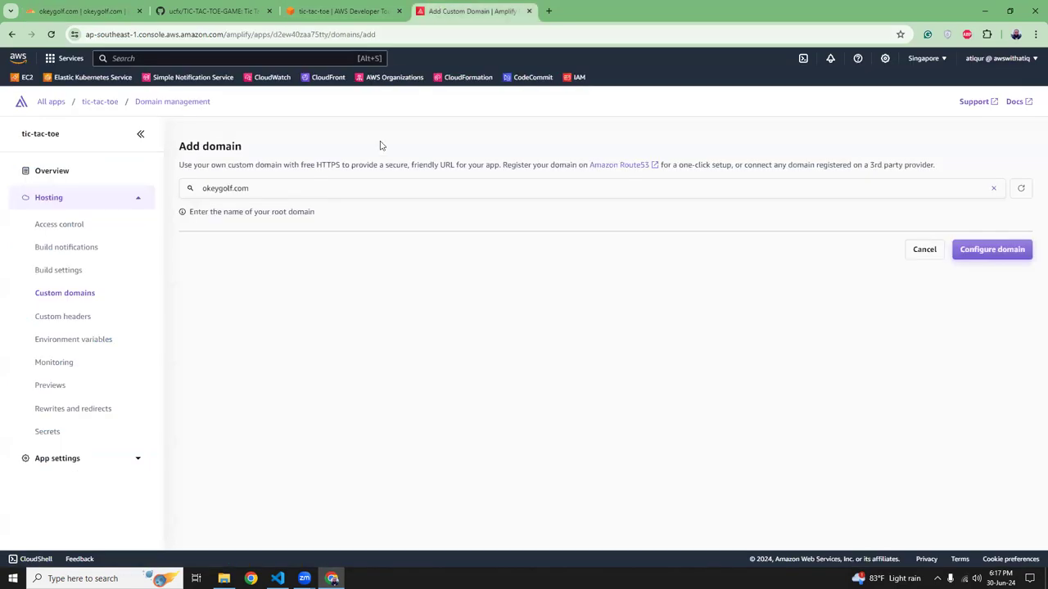
{"action": "left_click", "coordinate": [653, 336]}
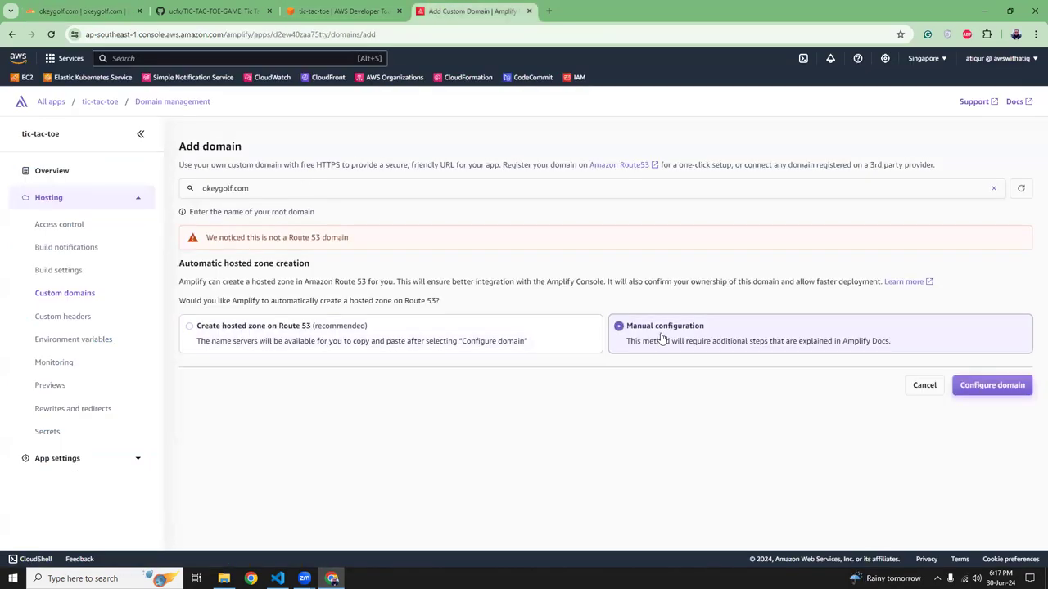
{"action": "left_click", "coordinate": [997, 392]}
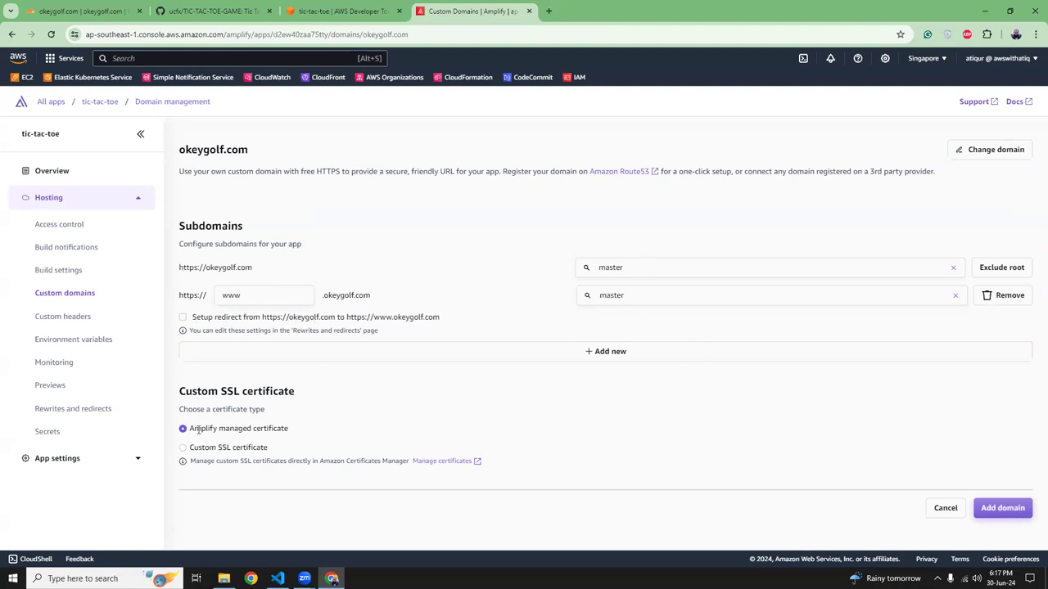
{"action": "left_click", "coordinate": [987, 508]}
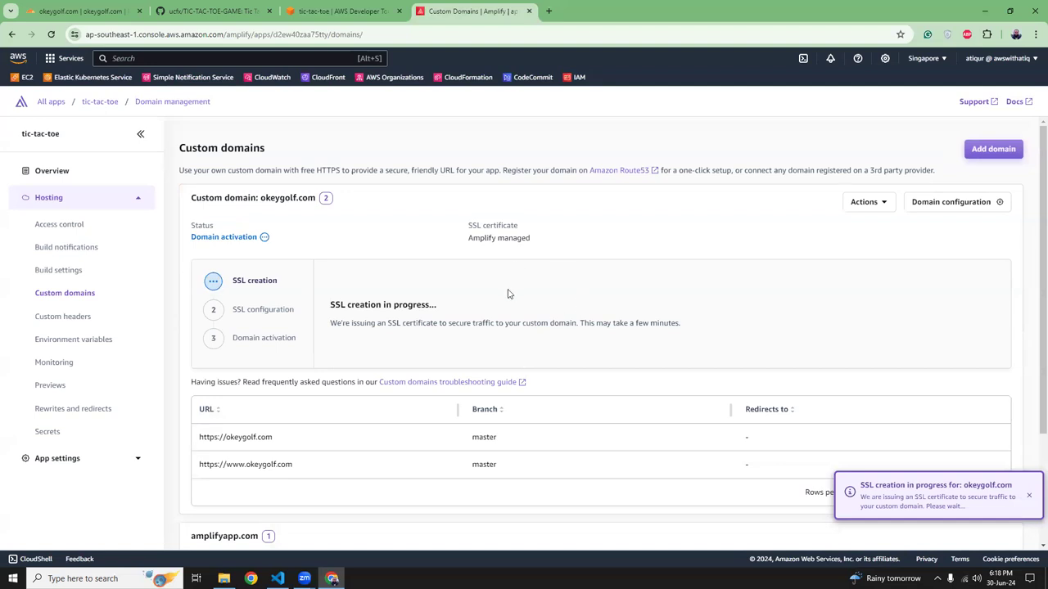
Step: Switch to Cloudflare and delete the A record for the root okeygolf.com from the domain's DNS records
{"action": "left_click", "coordinate": [90, 10]}
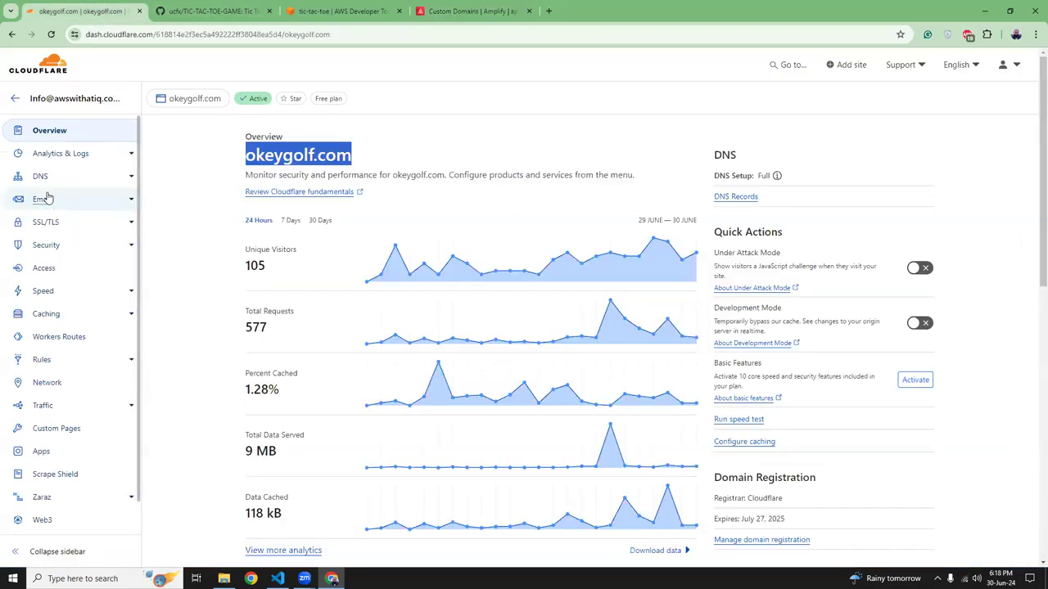
{"action": "left_click", "coordinate": [40, 178]}
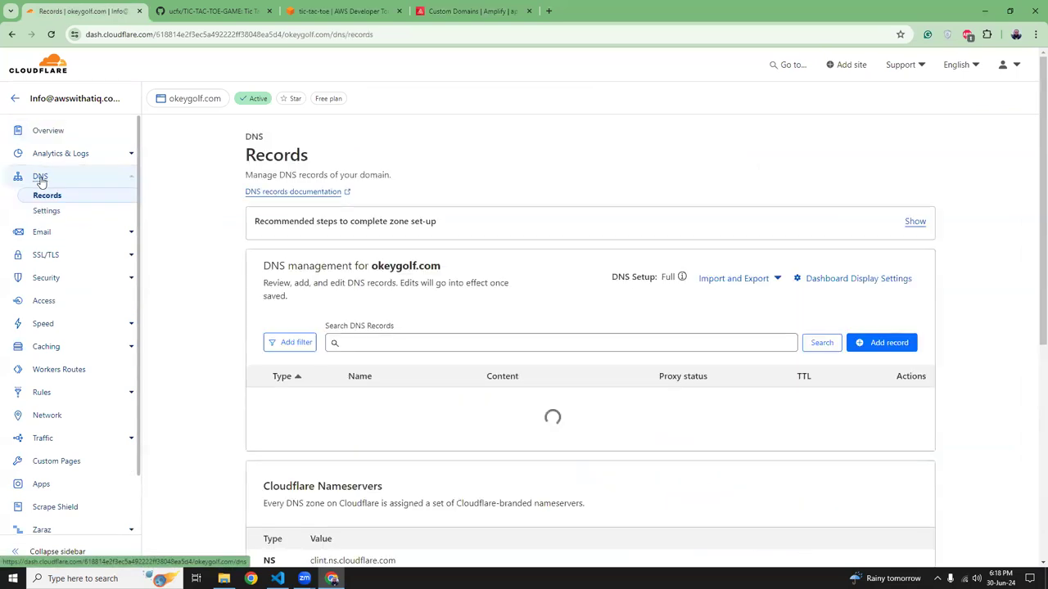
{"action": "scroll", "coordinate": [230, 236], "scroll_direction": "down", "scroll_amount": 2}
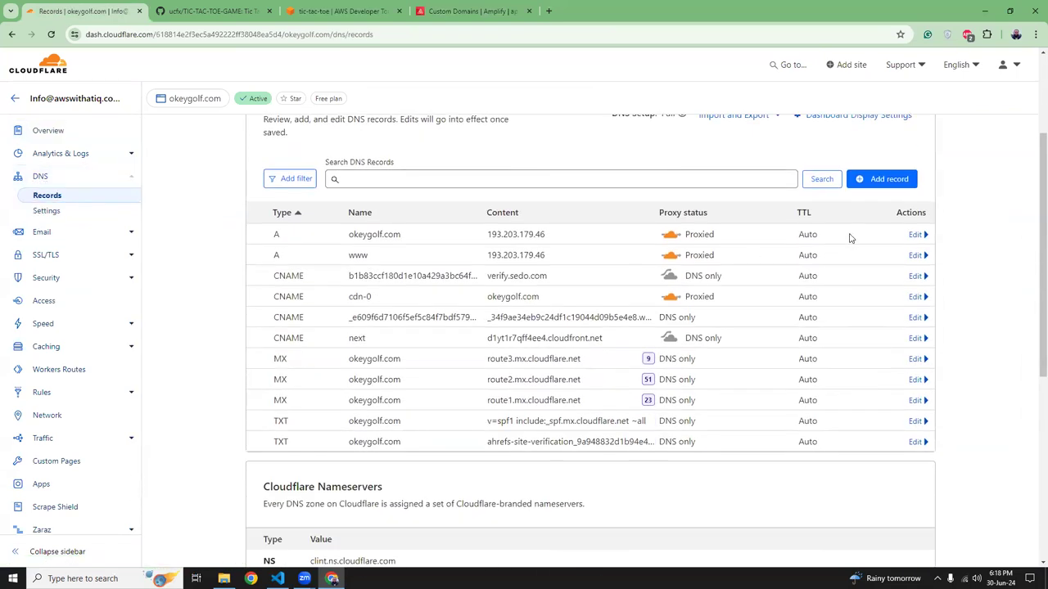
{"action": "left_click", "coordinate": [915, 235]}
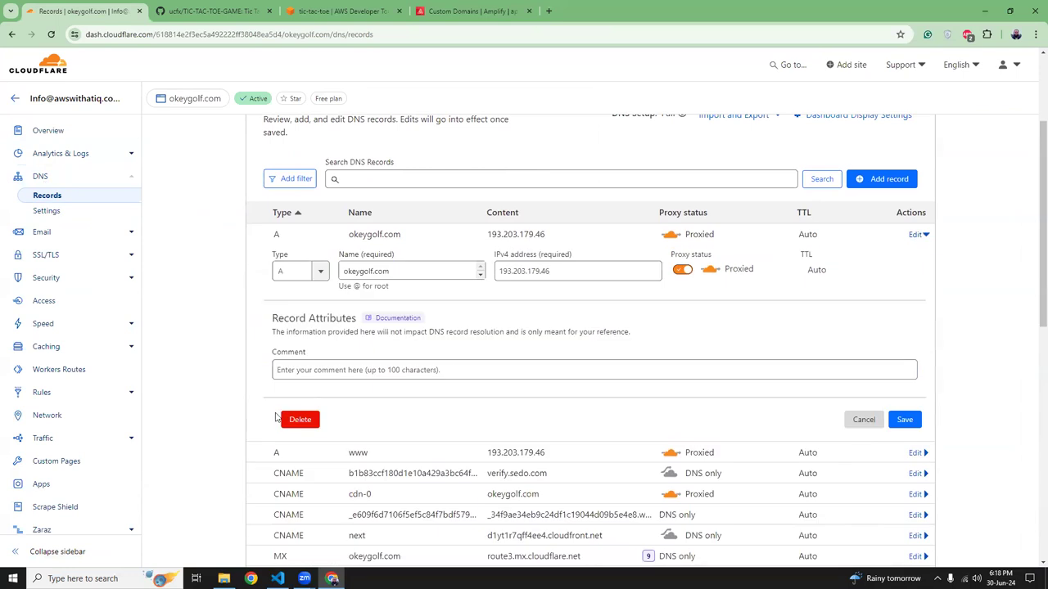
{"action": "left_click", "coordinate": [299, 419]}
{"action": "left_click", "coordinate": [714, 360]}
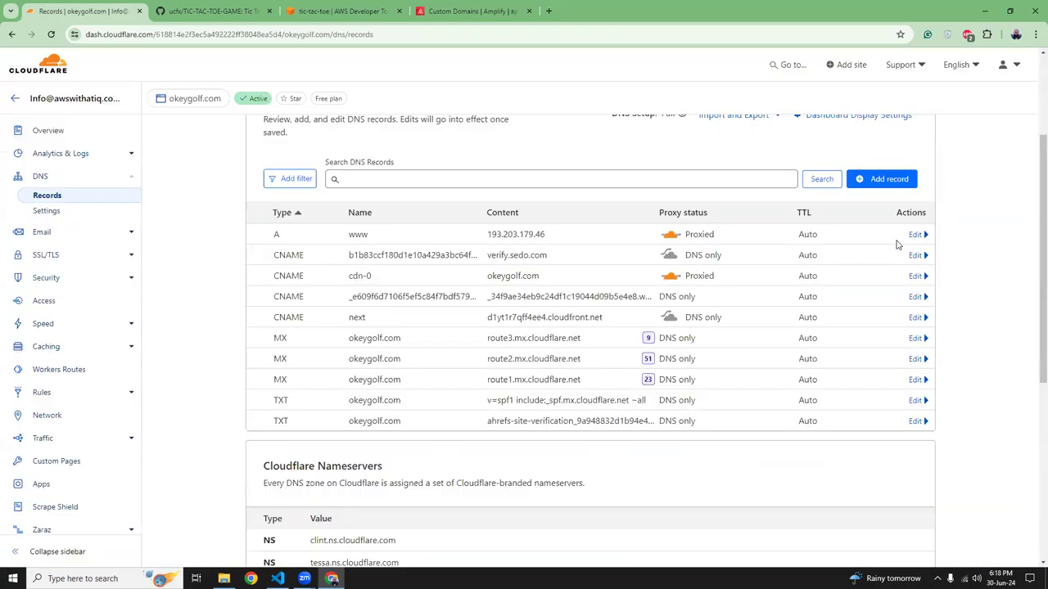
Step: Delete the www A record from the okeygolf.com DNS records
{"action": "left_click", "coordinate": [914, 235]}
{"action": "left_click", "coordinate": [314, 418]}
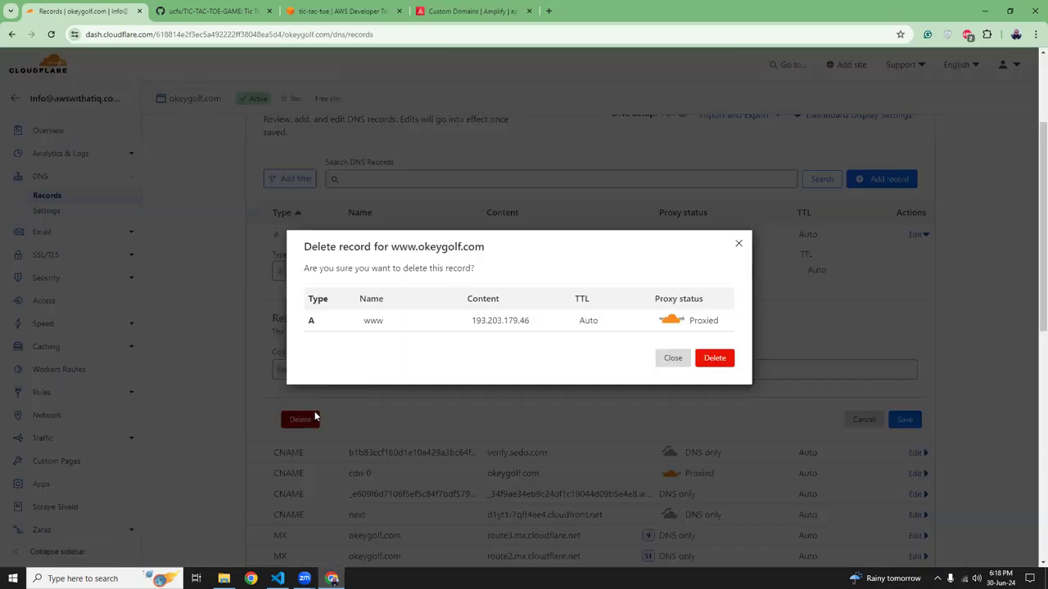
{"action": "left_click", "coordinate": [724, 359]}
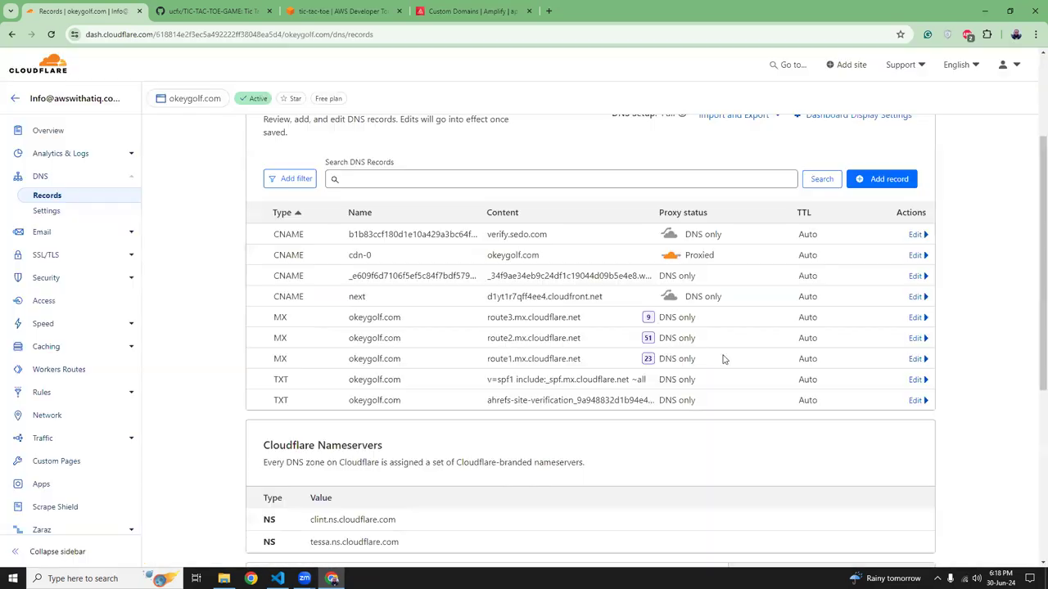
Step: Start a new CNAME record in Cloudflare, using the domain-verification hostname copied from Amplify as its name
{"action": "left_click", "coordinate": [455, 11]}
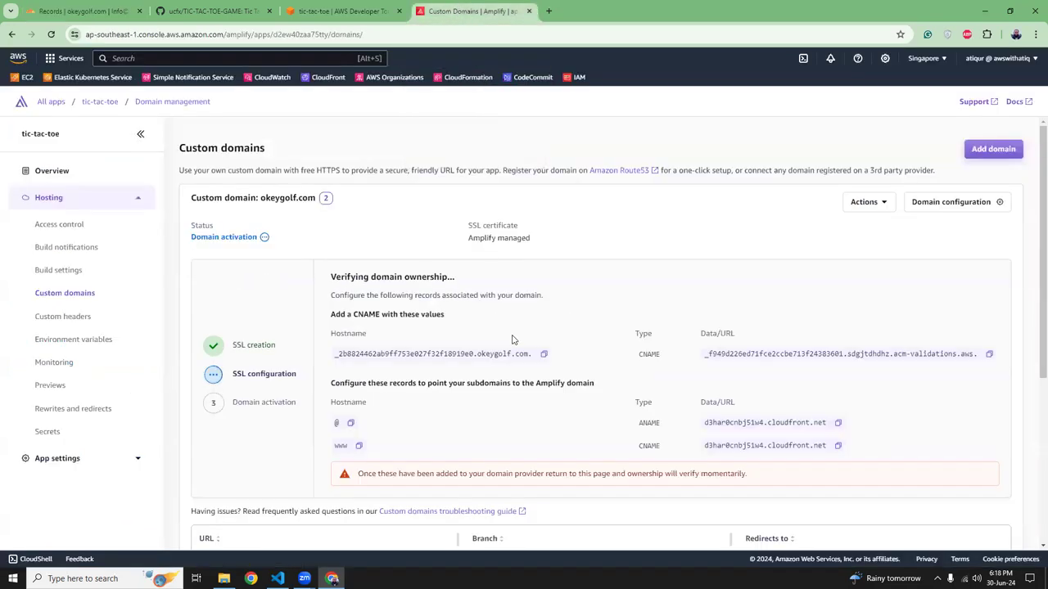
{"action": "left_click_drag", "start_coordinate": [328, 314], "coordinate": [433, 315]}
{"action": "left_click", "coordinate": [432, 315]}
{"action": "left_click", "coordinate": [545, 355]}
{"action": "left_click", "coordinate": [90, 11]}
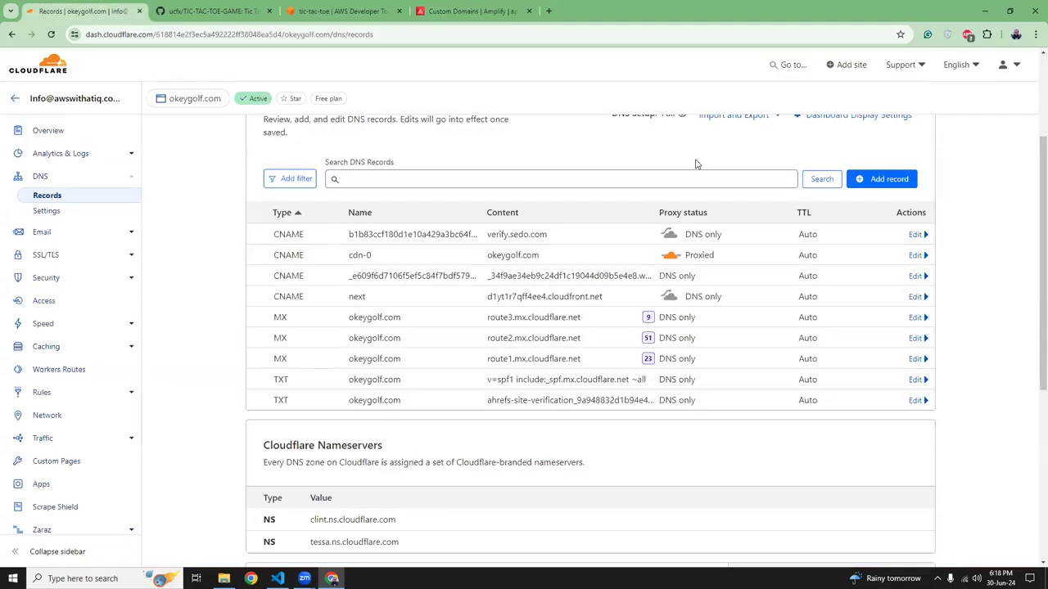
{"action": "left_click", "coordinate": [872, 180]}
{"action": "left_click", "coordinate": [311, 251]}
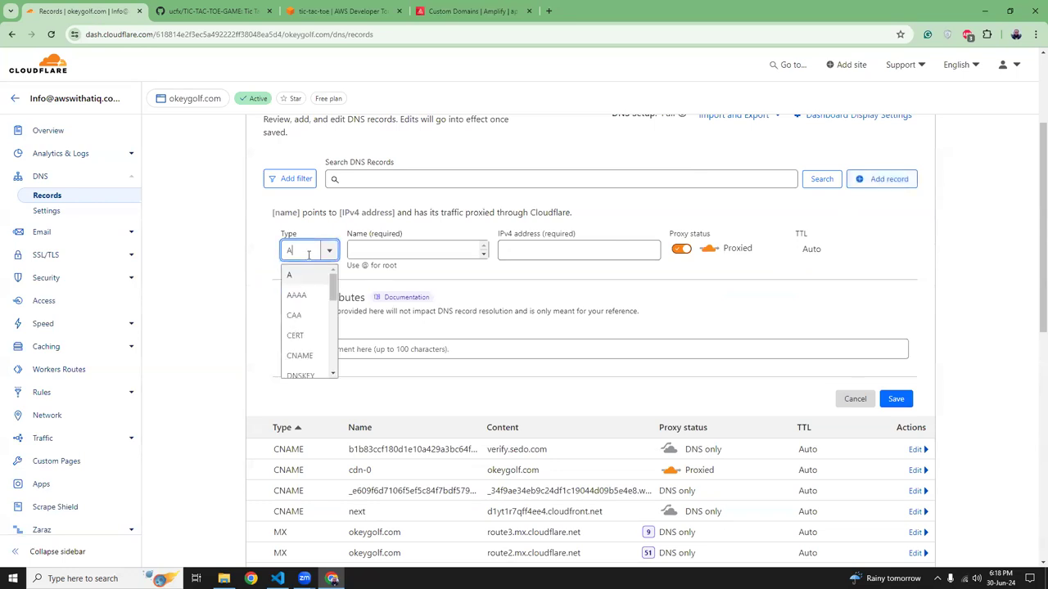
{"action": "left_click", "coordinate": [299, 356]}
{"action": "left_click", "coordinate": [407, 252]}
{"action": "key", "text": "ctrl+v"}
Step: Fill the verification record's target with the acm-validations.aws value copied from Amplify, set it to DNS only, and save the record
{"action": "left_click", "coordinate": [460, 13]}
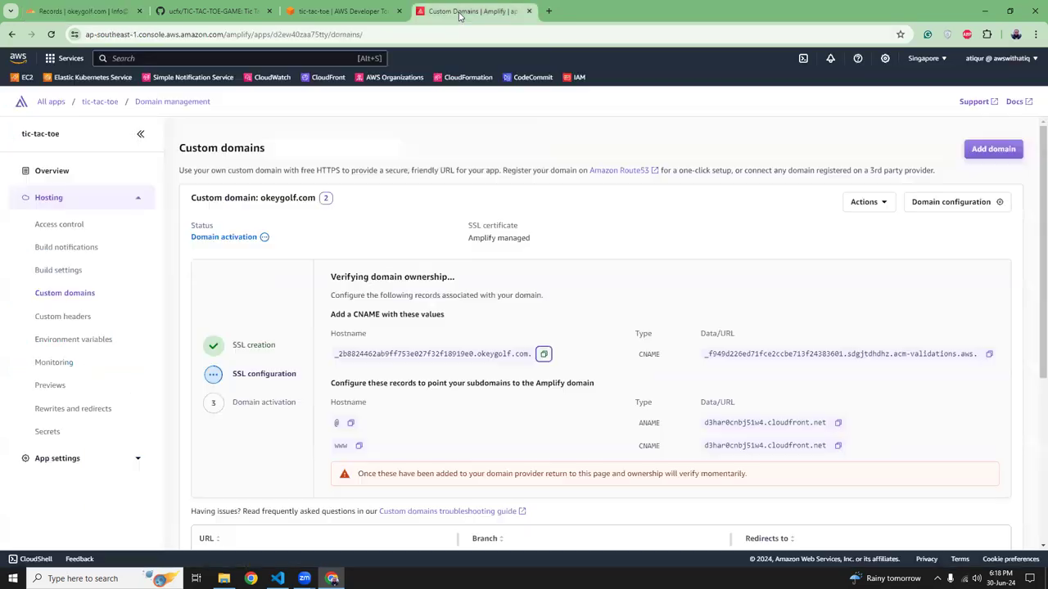
{"action": "left_click", "coordinate": [989, 354]}
{"action": "left_click", "coordinate": [99, 11]}
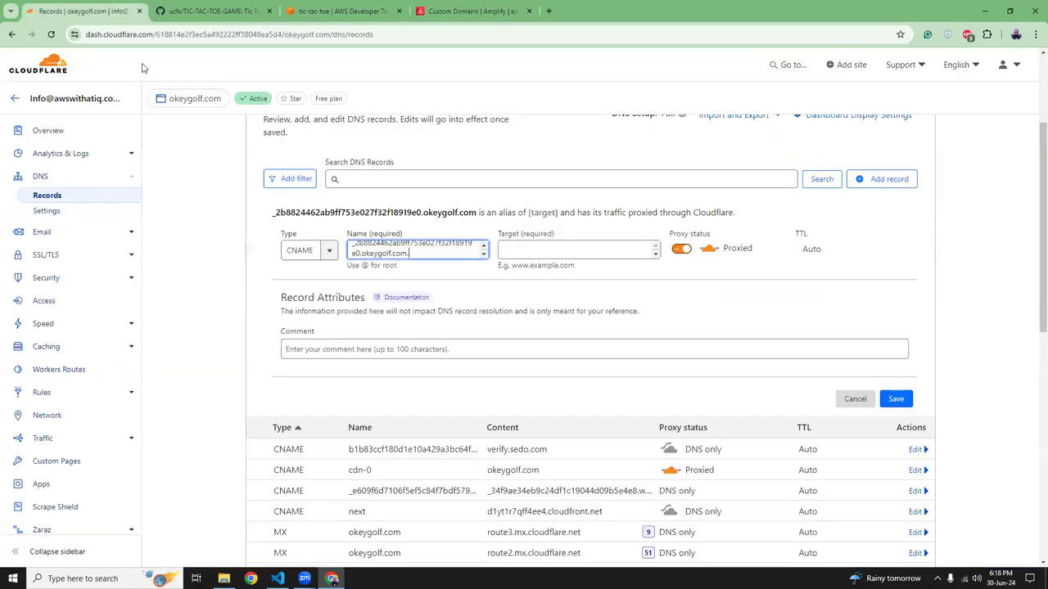
{"action": "left_click", "coordinate": [591, 254]}
{"action": "key", "text": "ctrl+v"}
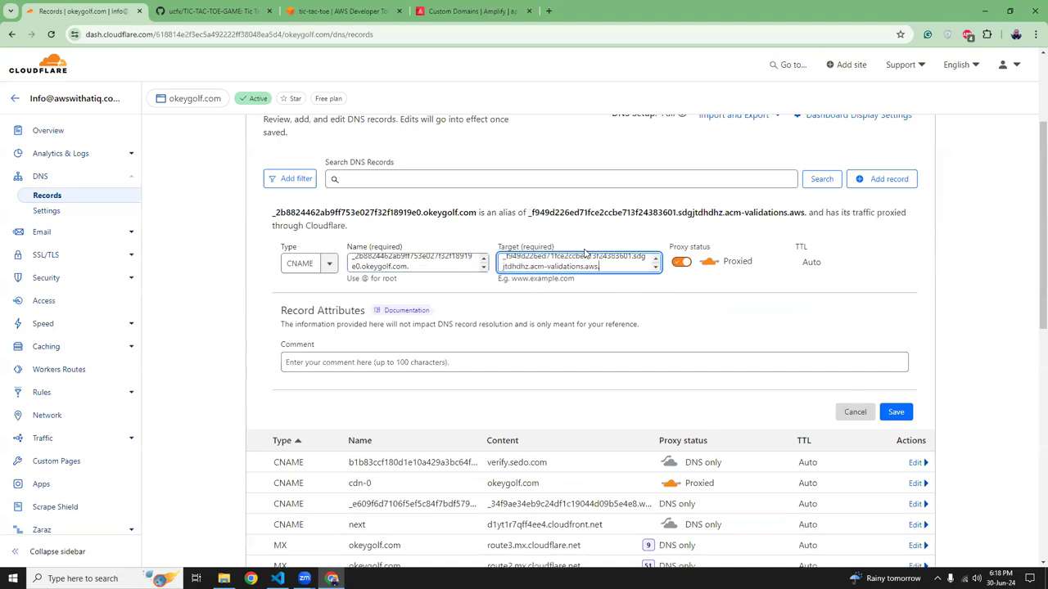
{"action": "left_click", "coordinate": [683, 260]}
{"action": "left_click", "coordinate": [895, 399]}
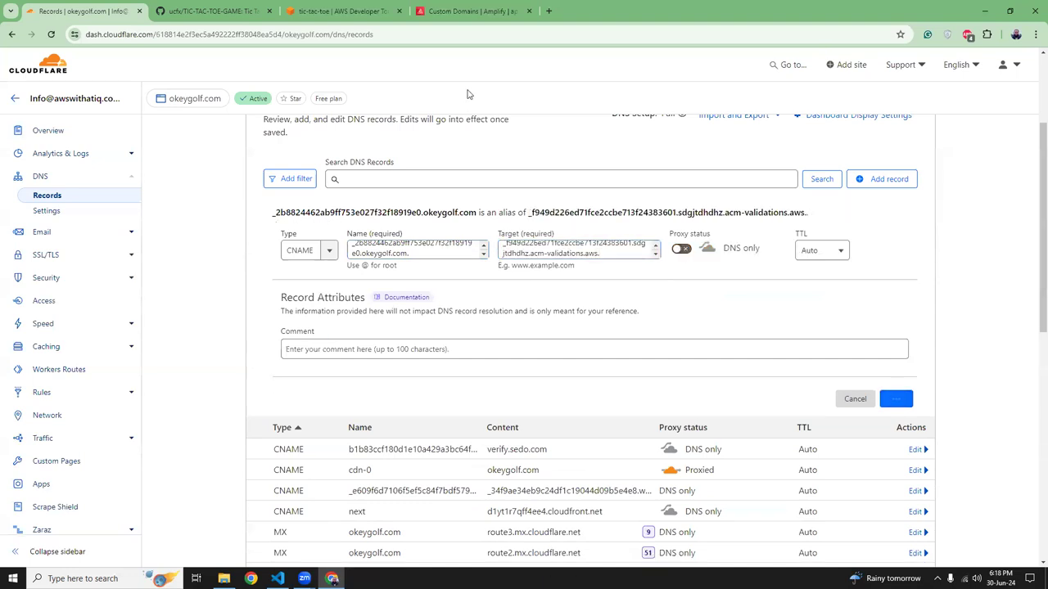
Step: Copy the CloudFront target of the @ record from Amplify's custom domain setup
{"action": "left_click", "coordinate": [468, 13]}
{"action": "scroll", "coordinate": [594, 330], "scroll_direction": "down", "scroll_amount": 2}
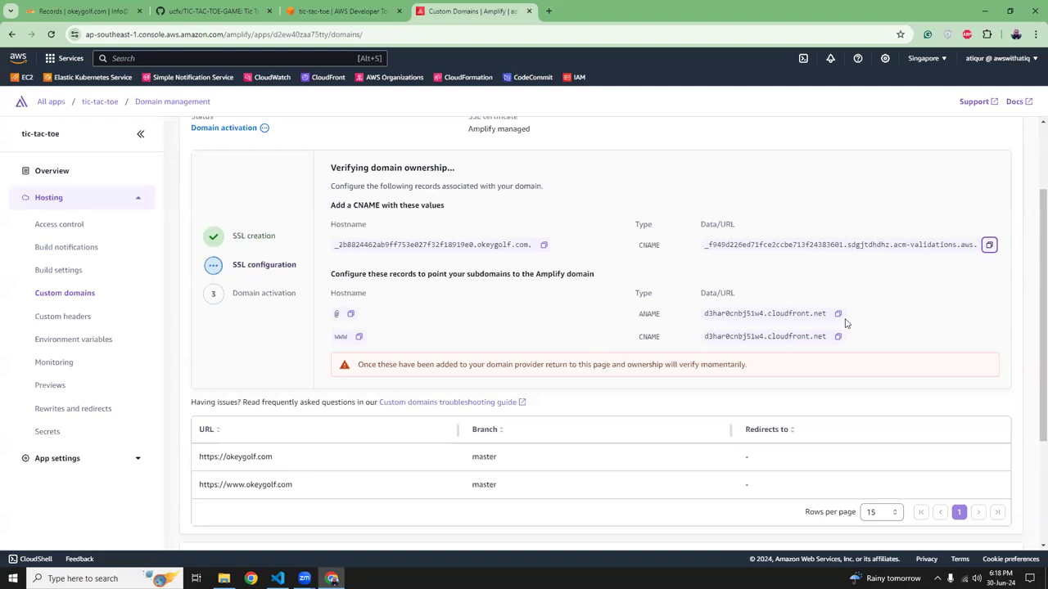
{"action": "left_click", "coordinate": [837, 314]}
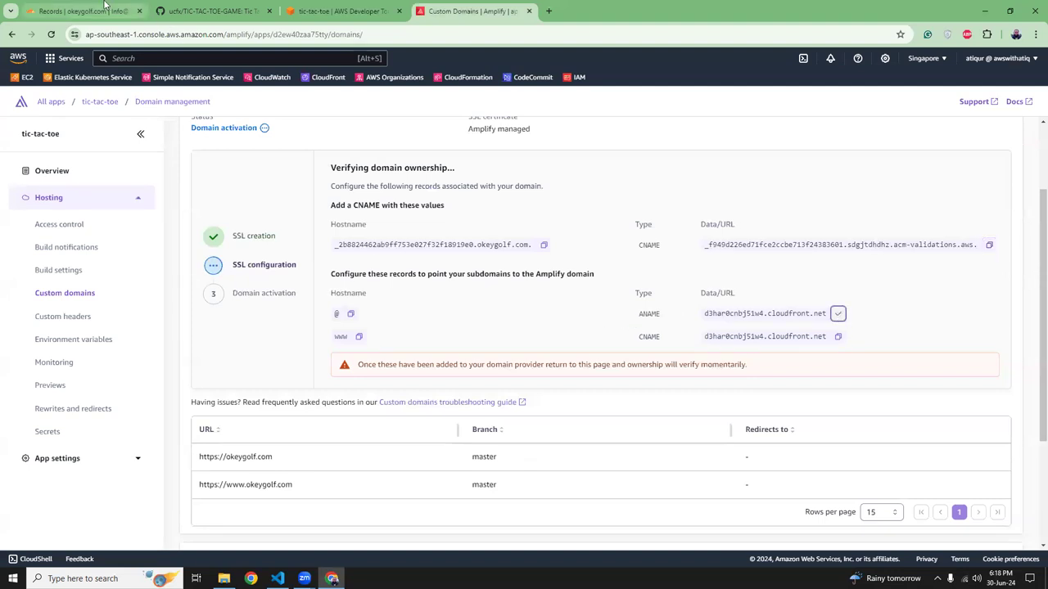
Step: Add and save a Cloudflare CNAME record named @ that targets d3har0cnbj51w4.cloudfront.net, set to DNS only
{"action": "left_click", "coordinate": [105, 6]}
{"action": "left_click", "coordinate": [888, 186]}
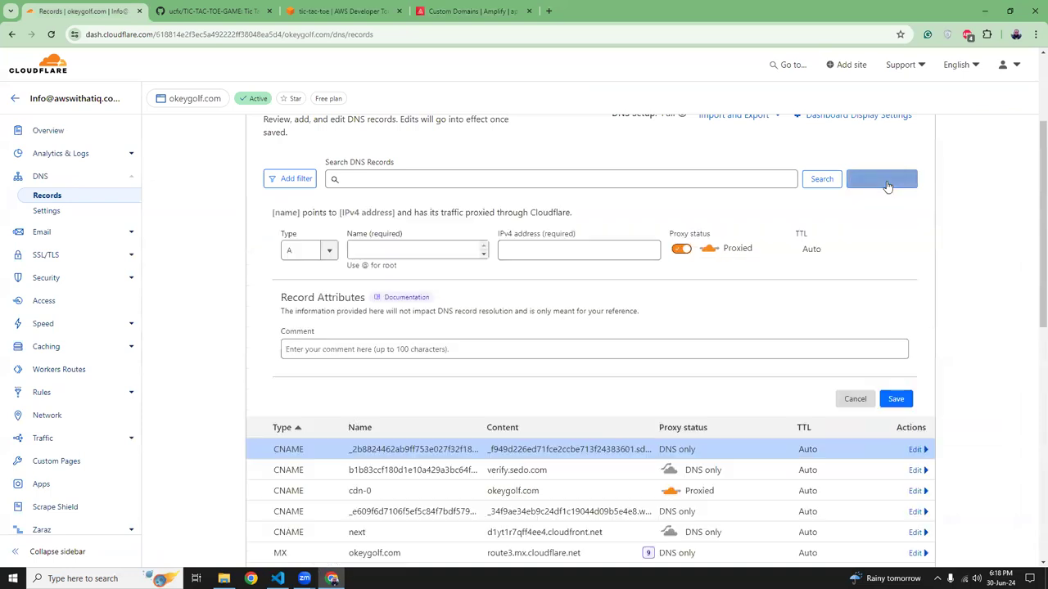
{"action": "left_click", "coordinate": [374, 250]}
{"action": "type", "text": "@"}
{"action": "left_click", "coordinate": [286, 250]}
{"action": "left_click", "coordinate": [327, 351]}
{"action": "left_click", "coordinate": [548, 250]}
{"action": "key", "text": "ctrl+v"}
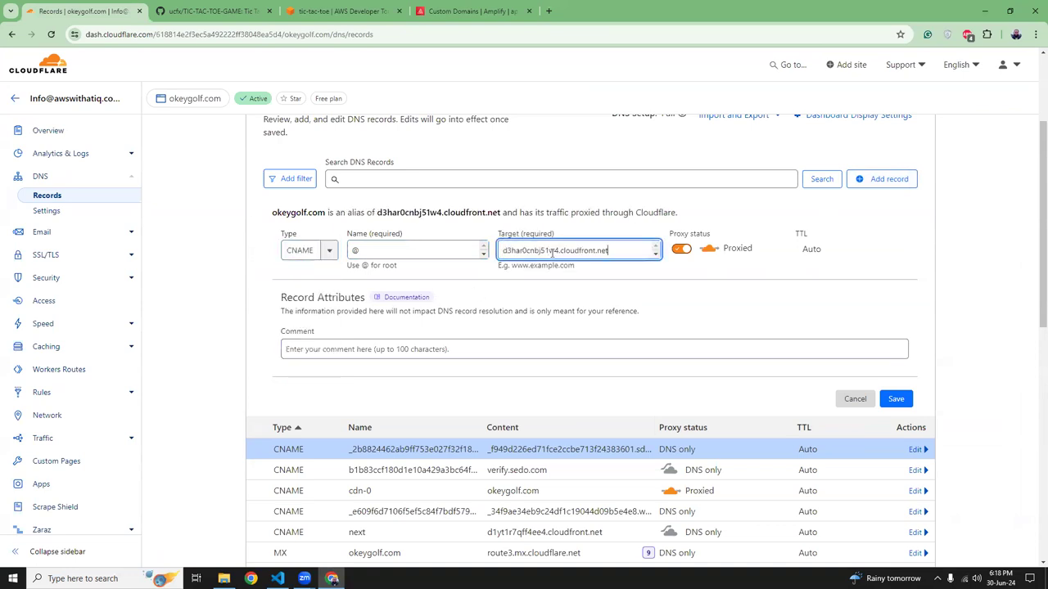
{"action": "left_click", "coordinate": [681, 249]}
{"action": "left_click", "coordinate": [895, 398]}
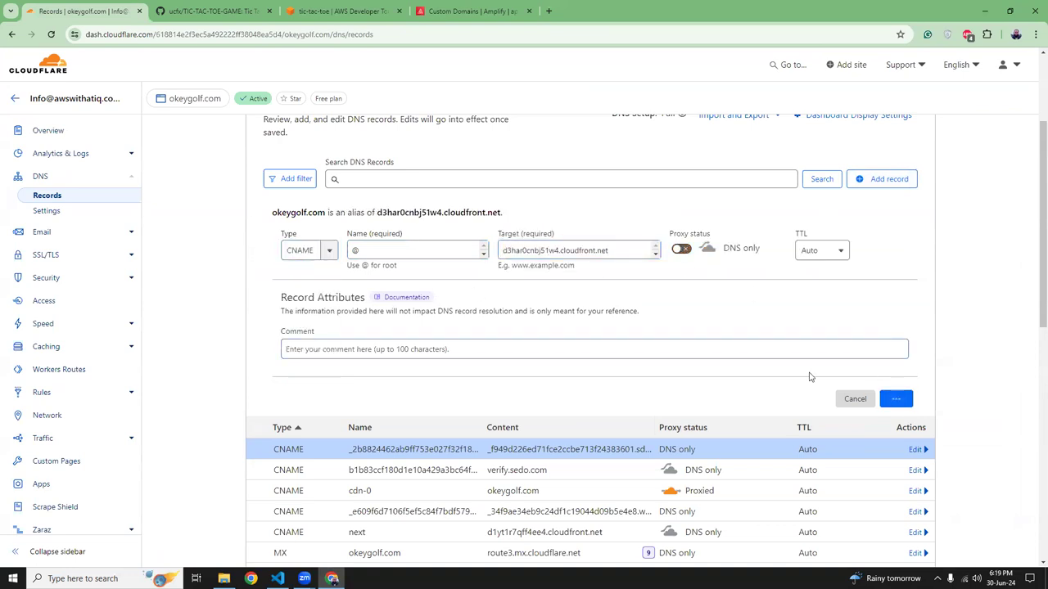
Step: Copy the CloudFront target of the www record from Amplify's custom domain setup and return to the Cloudflare DNS records
{"action": "left_click", "coordinate": [471, 11]}
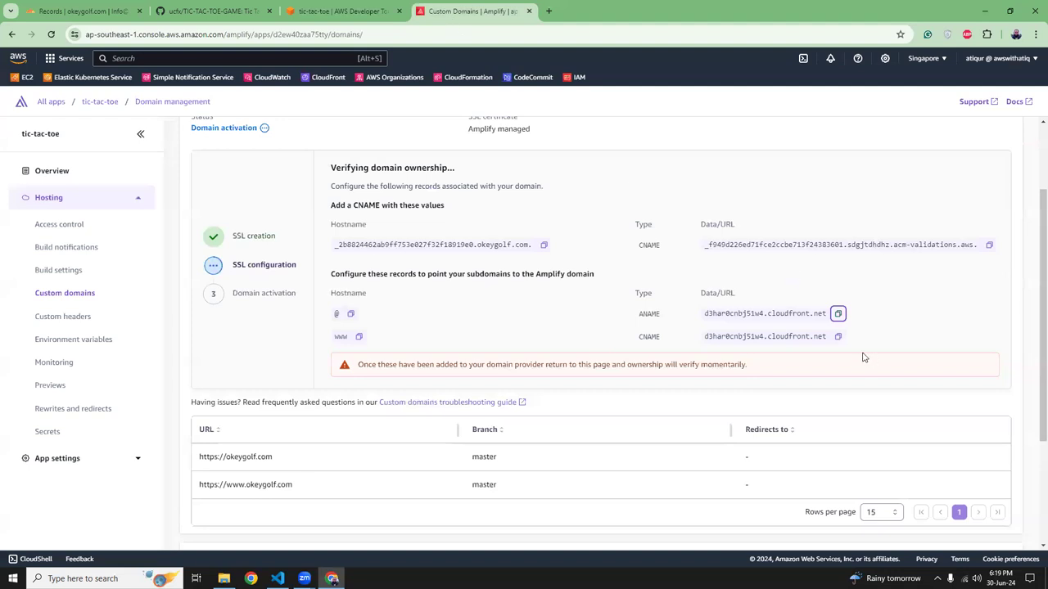
{"action": "left_click", "coordinate": [837, 336]}
{"action": "left_click", "coordinate": [97, 12]}
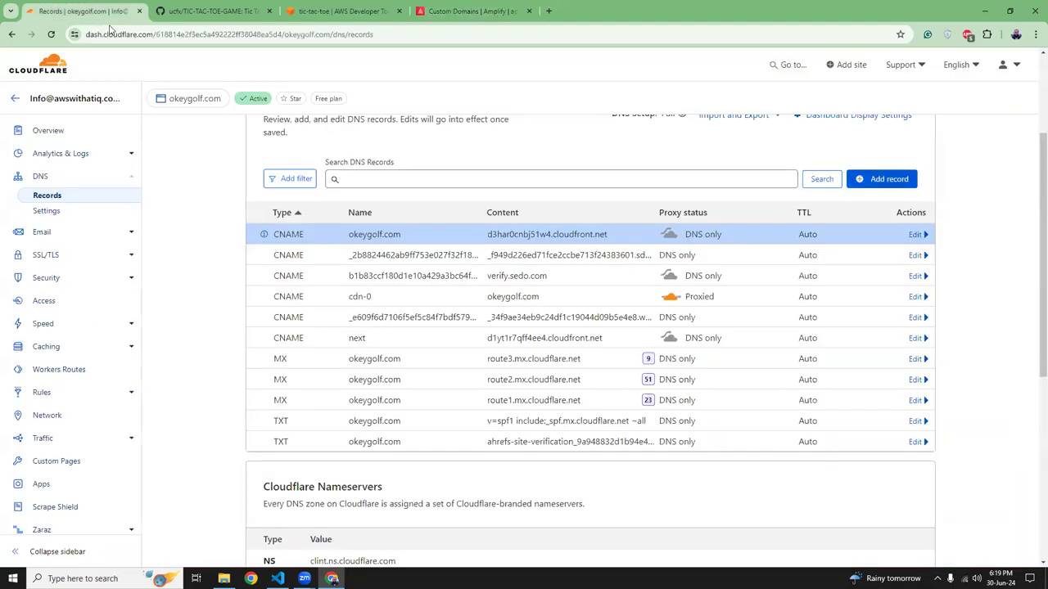
Step: Add and save a Cloudflare CNAME record named www that targets d3har0cnbj51w4.cloudfront.net, set to DNS only
{"action": "left_click", "coordinate": [866, 181]}
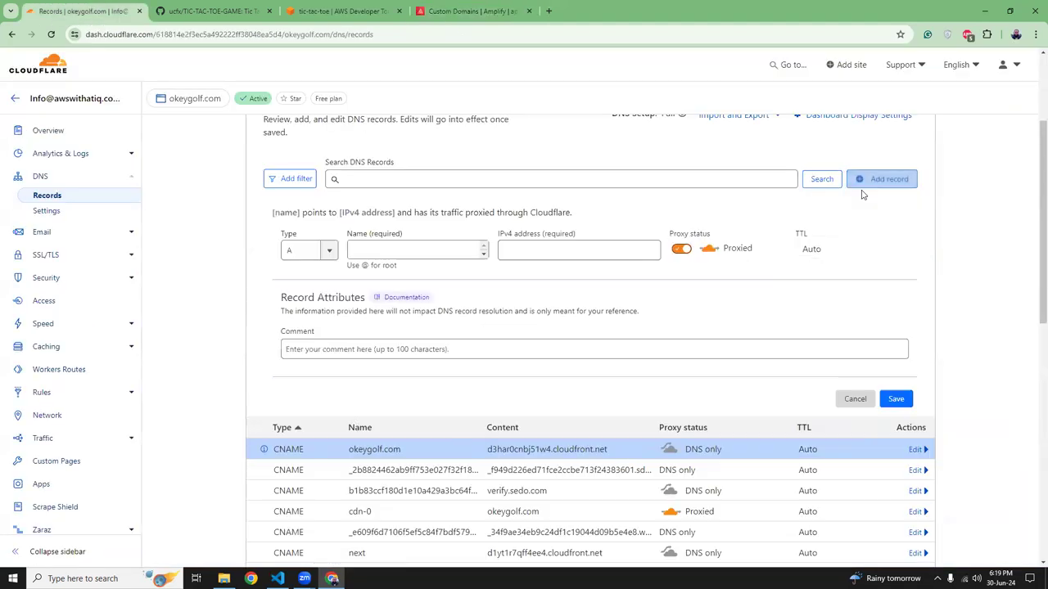
{"action": "left_click", "coordinate": [310, 251]}
{"action": "left_click", "coordinate": [299, 355]}
{"action": "left_click", "coordinate": [401, 247]}
{"action": "type", "text": "www"}
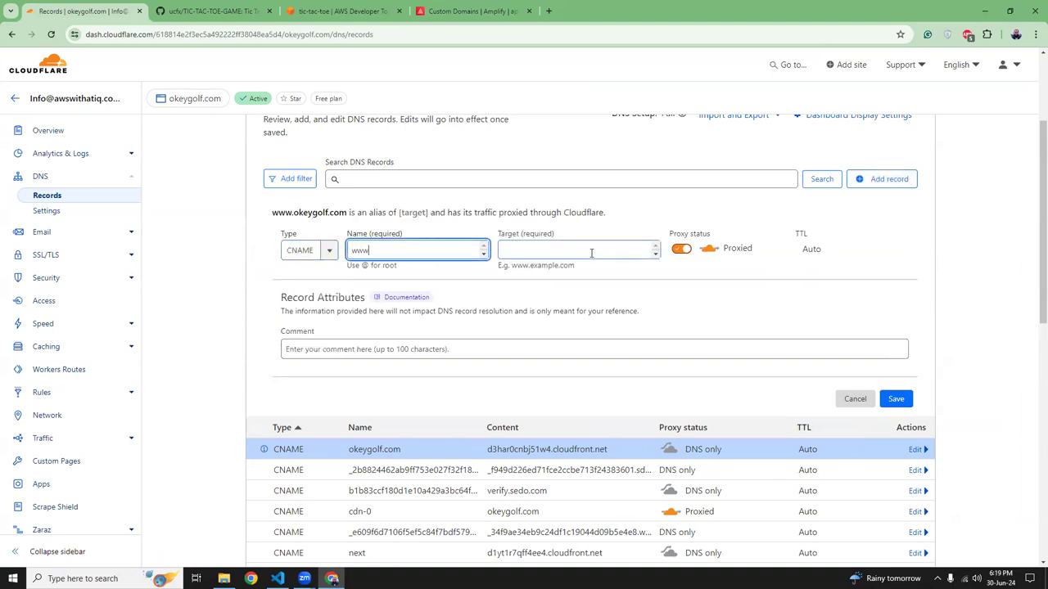
{"action": "left_click", "coordinate": [591, 251]}
{"action": "key", "text": "ctrl+v"}
{"action": "left_click", "coordinate": [688, 252]}
{"action": "left_click", "coordinate": [895, 399]}
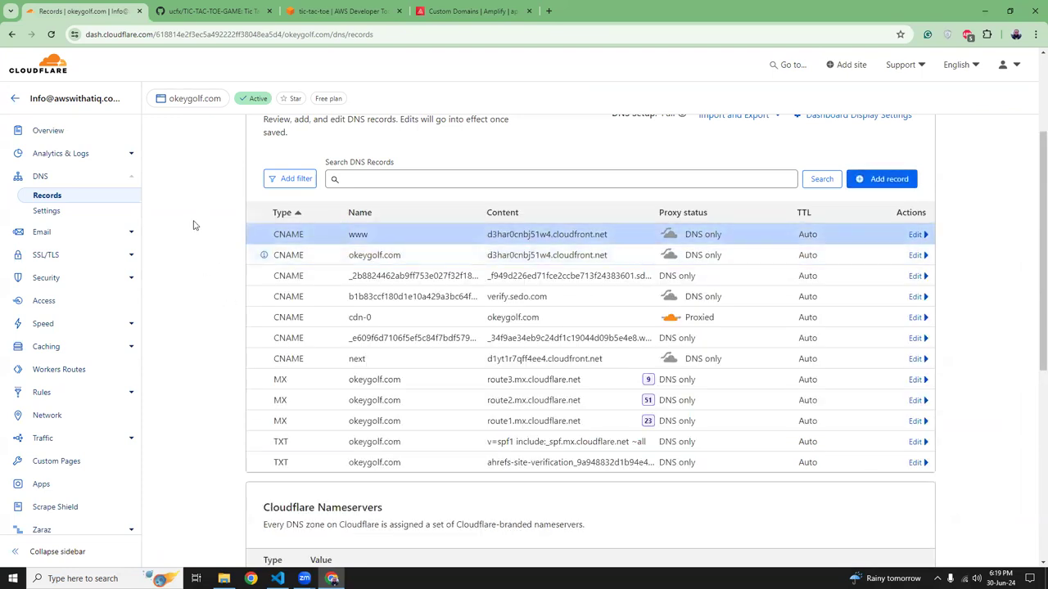
Step: Switch to Amplify and review the verification status, DNS records and URLs listed for the okeygolf.com custom domain
{"action": "left_click", "coordinate": [435, 13]}
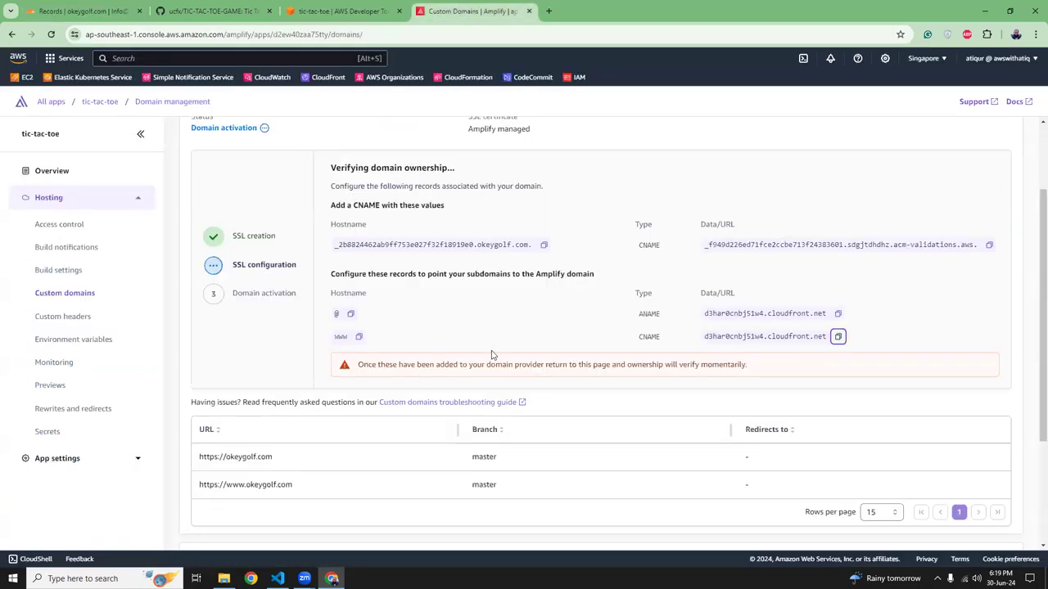
{"action": "scroll", "coordinate": [494, 356], "scroll_direction": "up", "scroll_amount": 3}
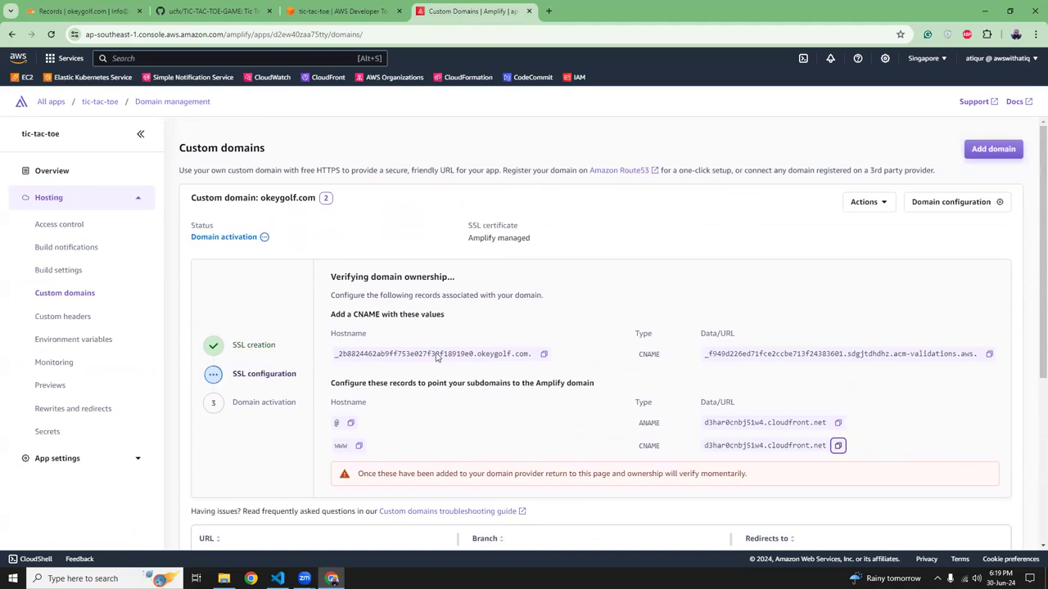
{"action": "scroll", "coordinate": [658, 385], "scroll_direction": "down", "scroll_amount": 4}
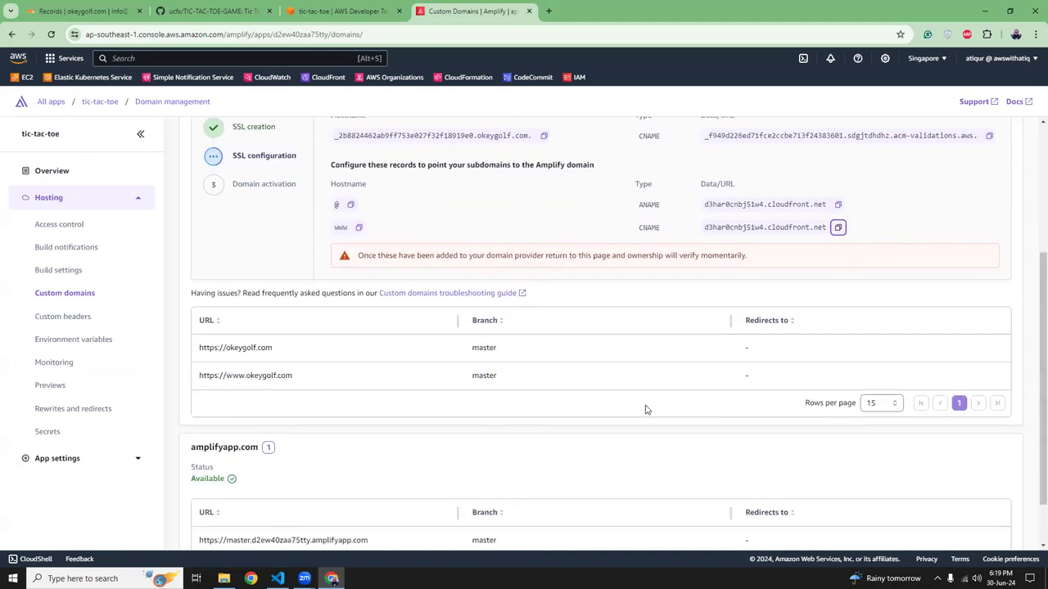
{"action": "scroll", "coordinate": [646, 409], "scroll_direction": "down", "scroll_amount": 3}
{"action": "scroll", "coordinate": [646, 411], "scroll_direction": "up", "scroll_amount": 5}
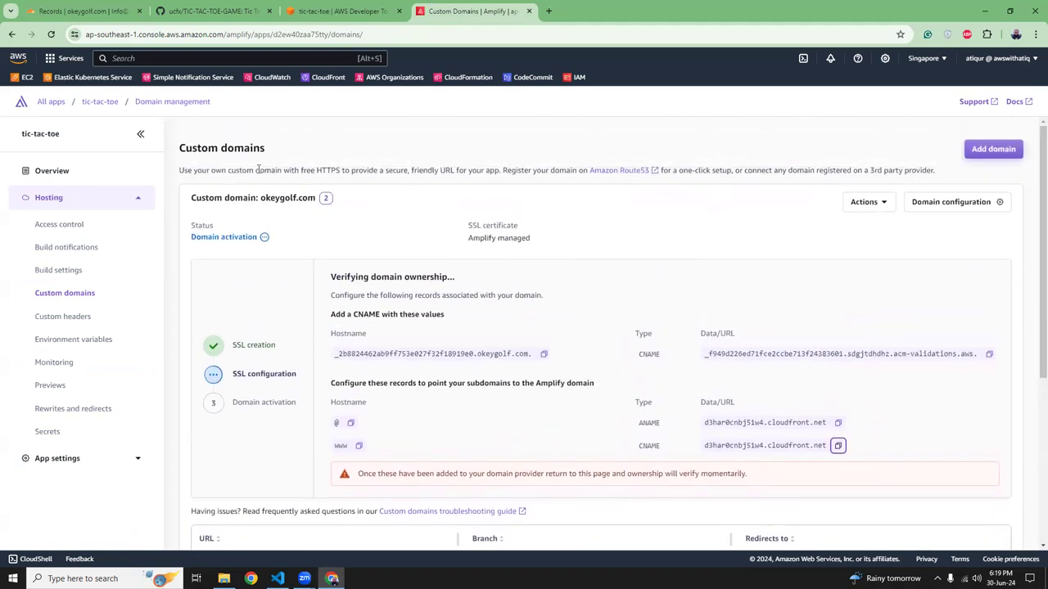
Step: Open the build log of the master branch's failed Deployment 1 and examine its repository access error
{"action": "left_click", "coordinate": [99, 102]}
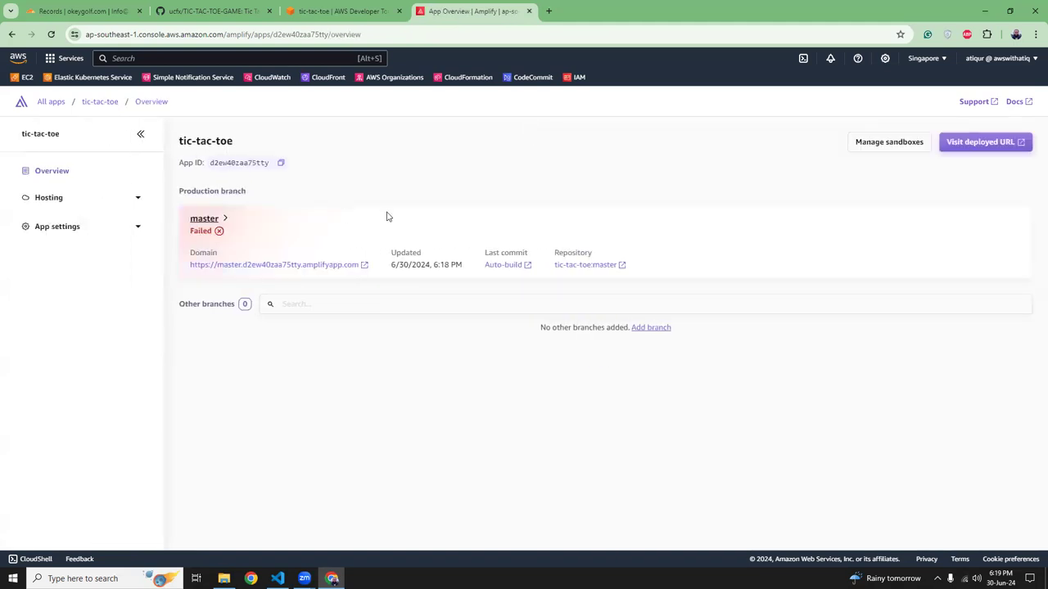
{"action": "left_click", "coordinate": [199, 219]}
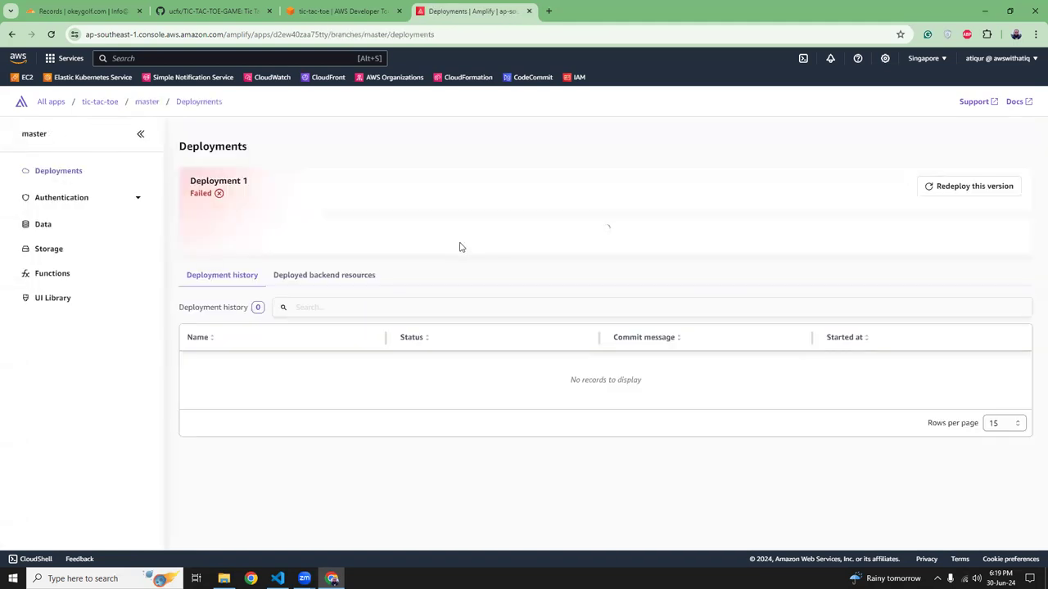
{"action": "left_click", "coordinate": [479, 250]}
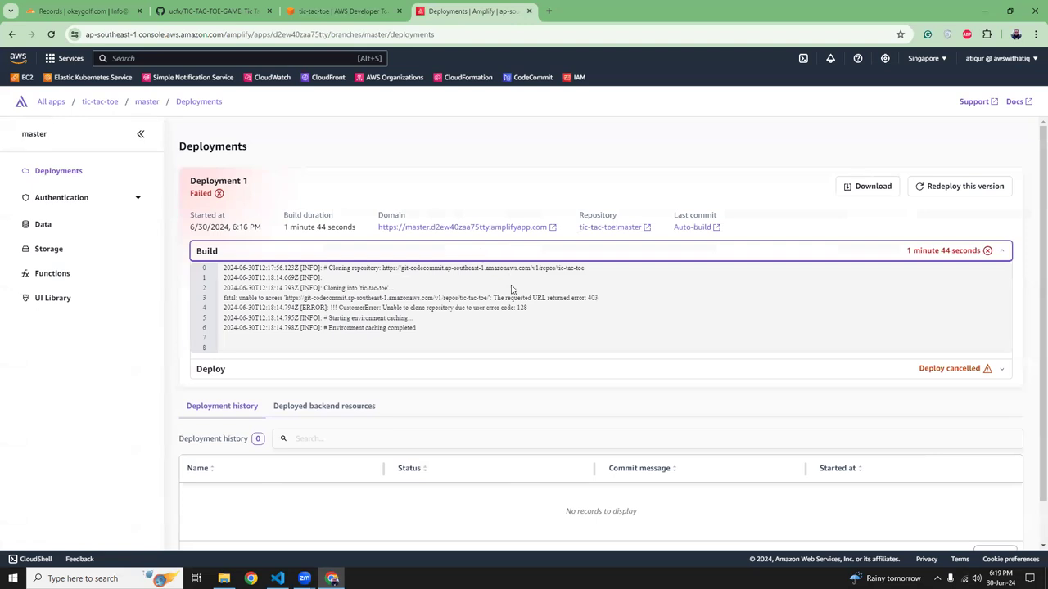
{"action": "left_click_drag", "start_coordinate": [226, 301], "coordinate": [608, 302]}
{"action": "left_click", "coordinate": [608, 304]}
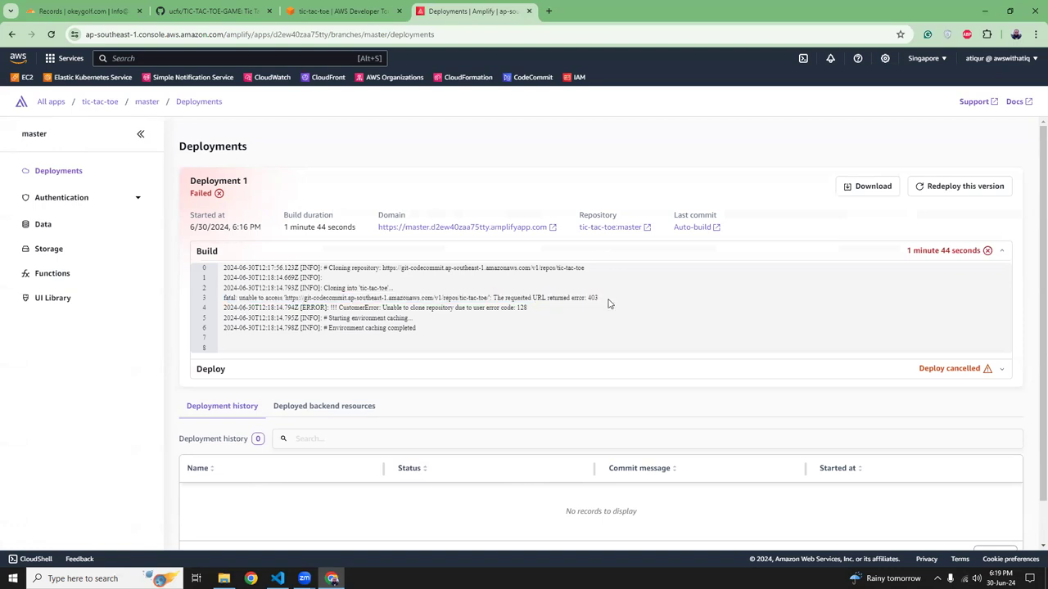
Step: Set the tic-tac-toe app's service role to AmplifyCodeCommitRole-16e0c3ca-7cf2-4d85-9587-70fdf999bd1c in the general settings and save
{"action": "left_click", "coordinate": [101, 103]}
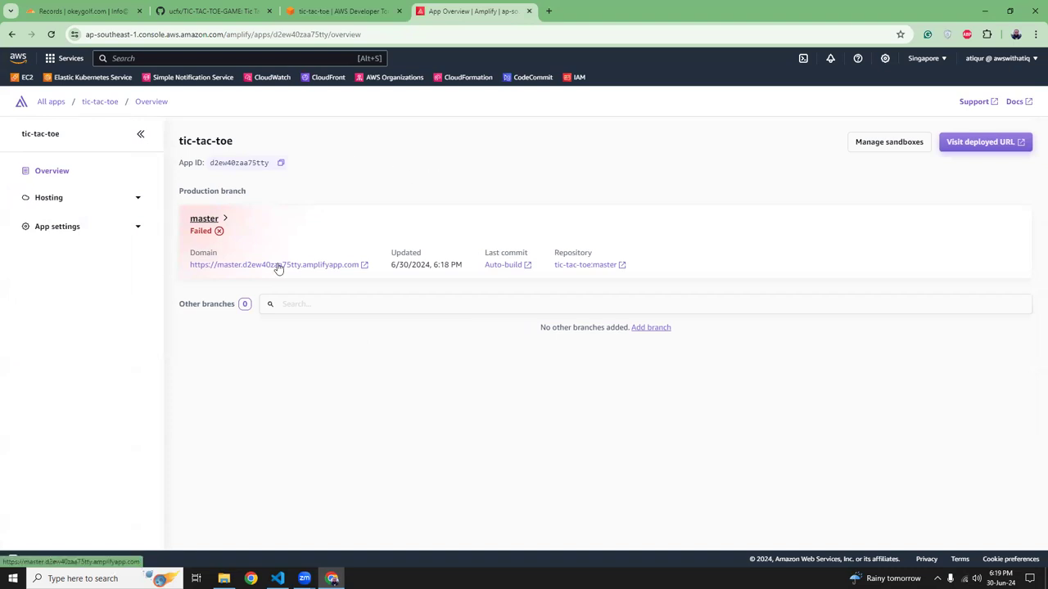
{"action": "left_click", "coordinate": [86, 227]}
{"action": "left_click", "coordinate": [68, 258]}
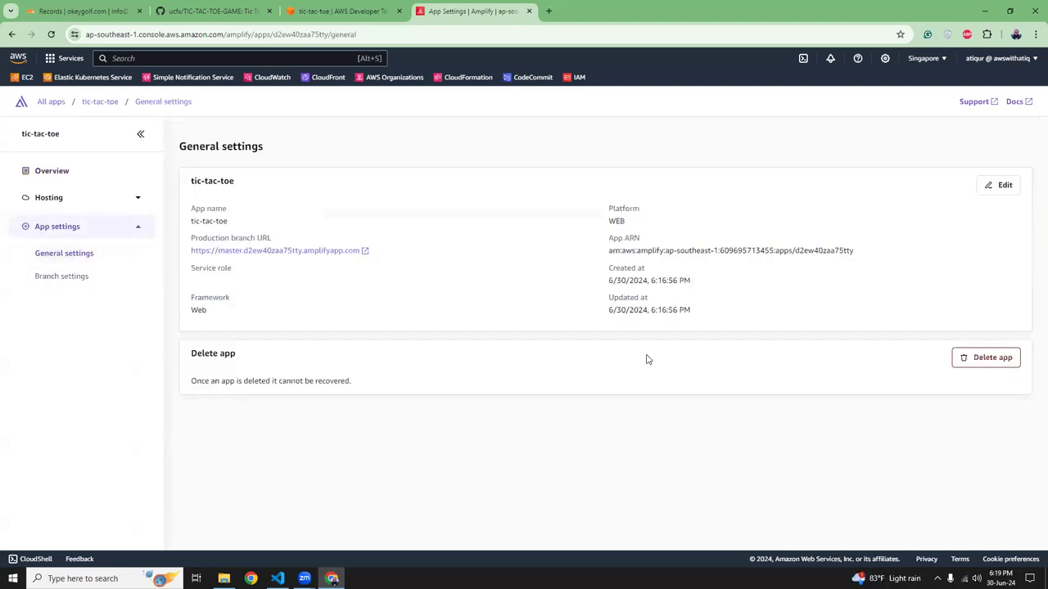
{"action": "left_click", "coordinate": [998, 187]}
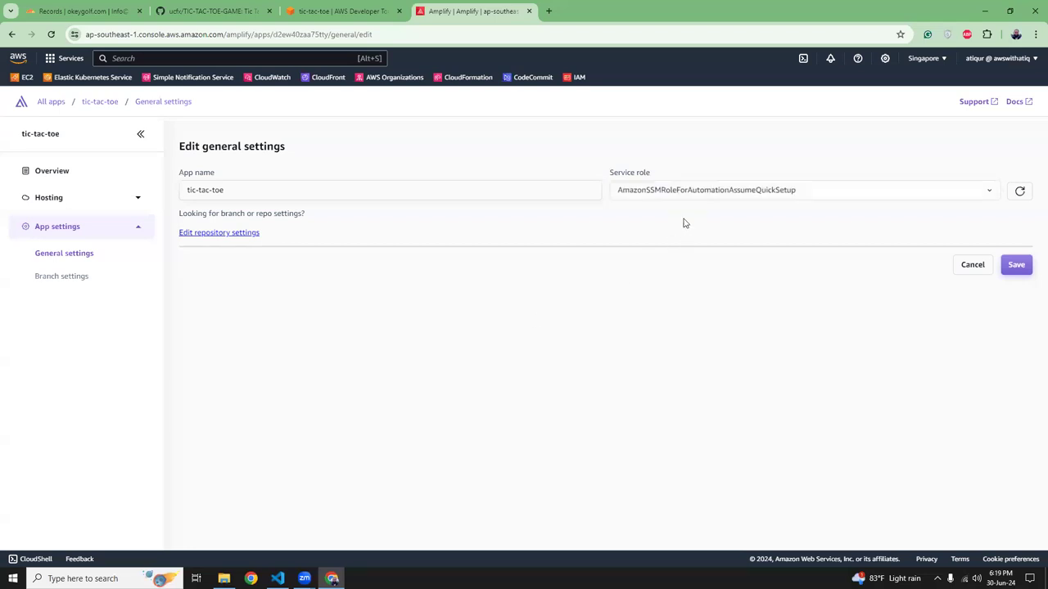
{"action": "left_click", "coordinate": [696, 193]}
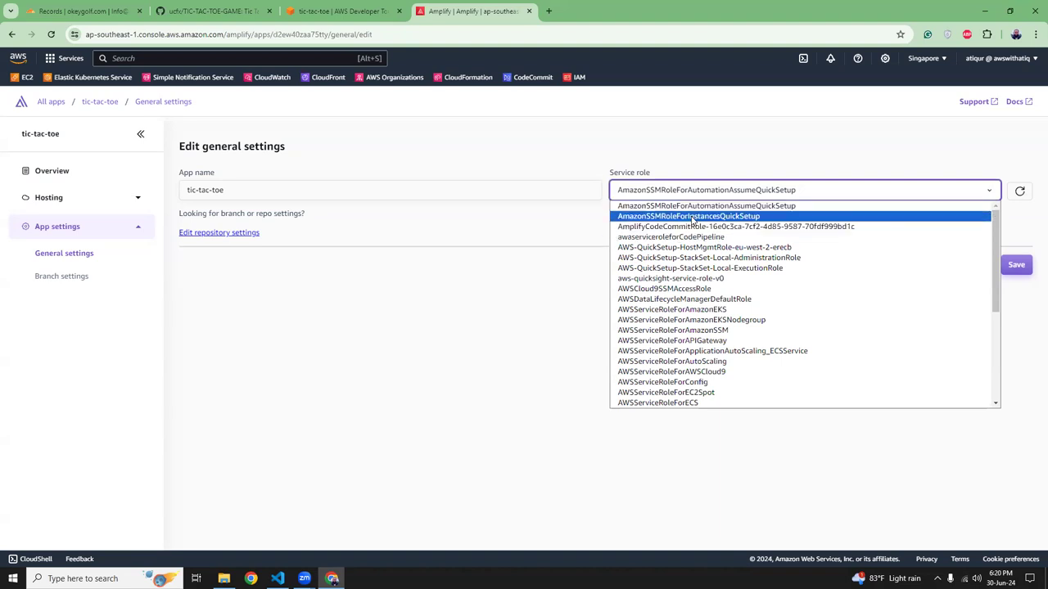
{"action": "left_click", "coordinate": [649, 228]}
{"action": "left_click", "coordinate": [1009, 264]}
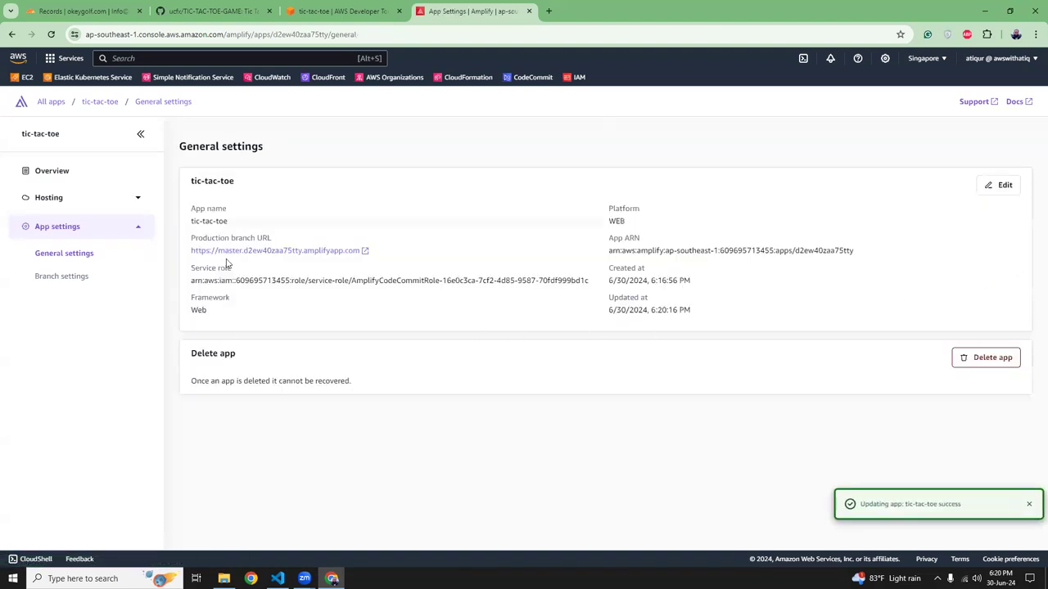
Step: Redeploy the failed Deployment 1 of the master branch
{"action": "left_click", "coordinate": [52, 172]}
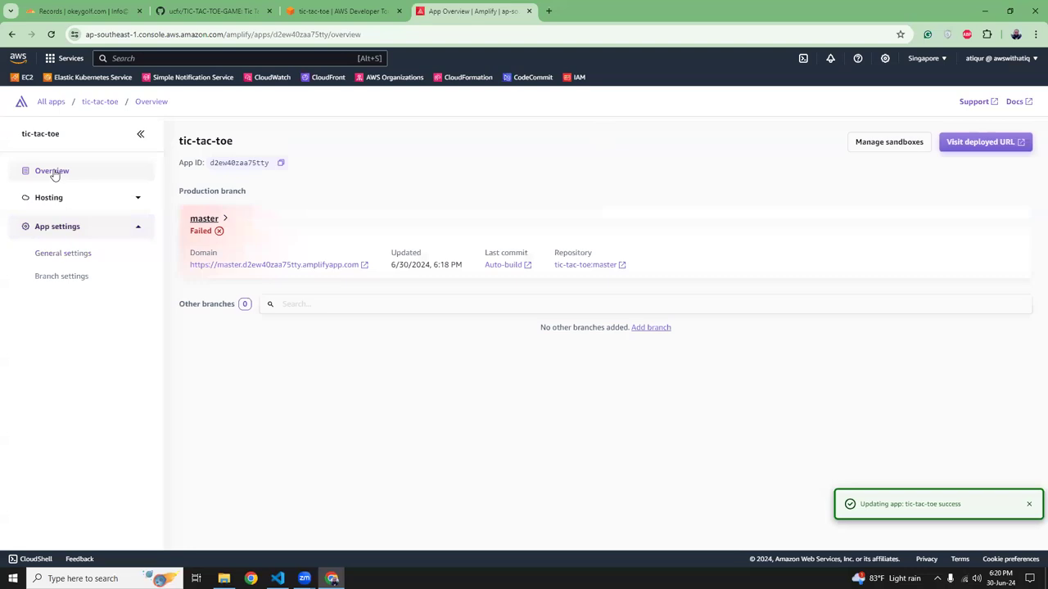
{"action": "left_click", "coordinate": [204, 218]}
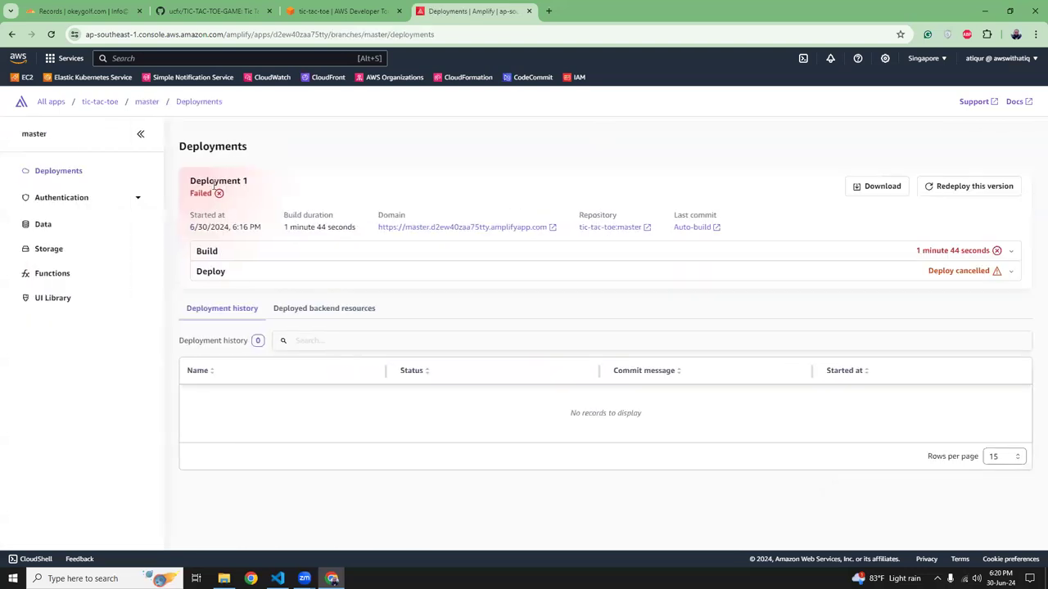
{"action": "left_click", "coordinate": [959, 188]}
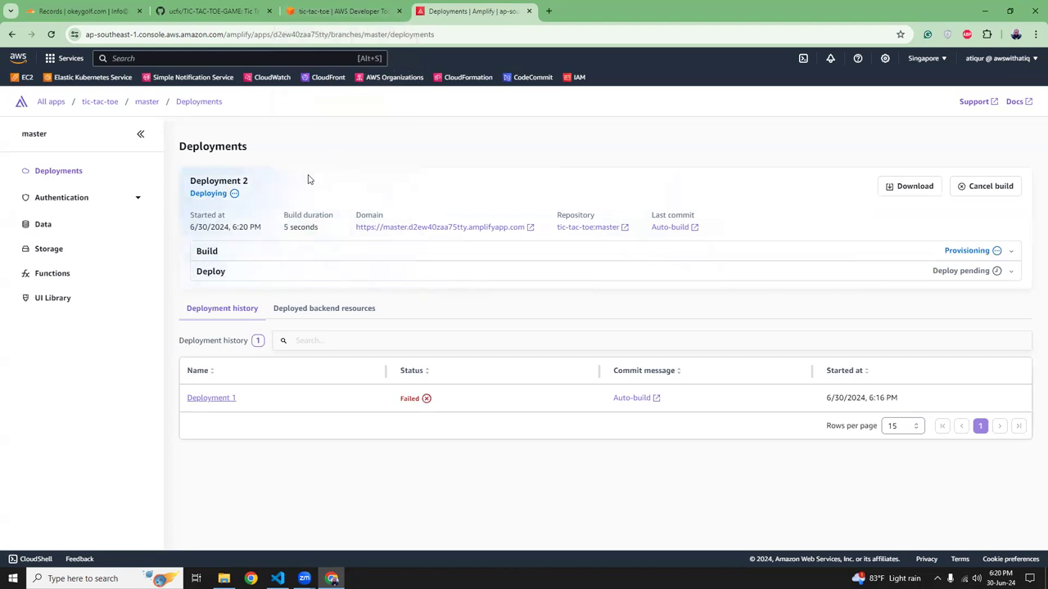
Step: Check the activation progress of the okeygolf.com custom domain in the app's hosting settings
{"action": "left_click", "coordinate": [144, 101]}
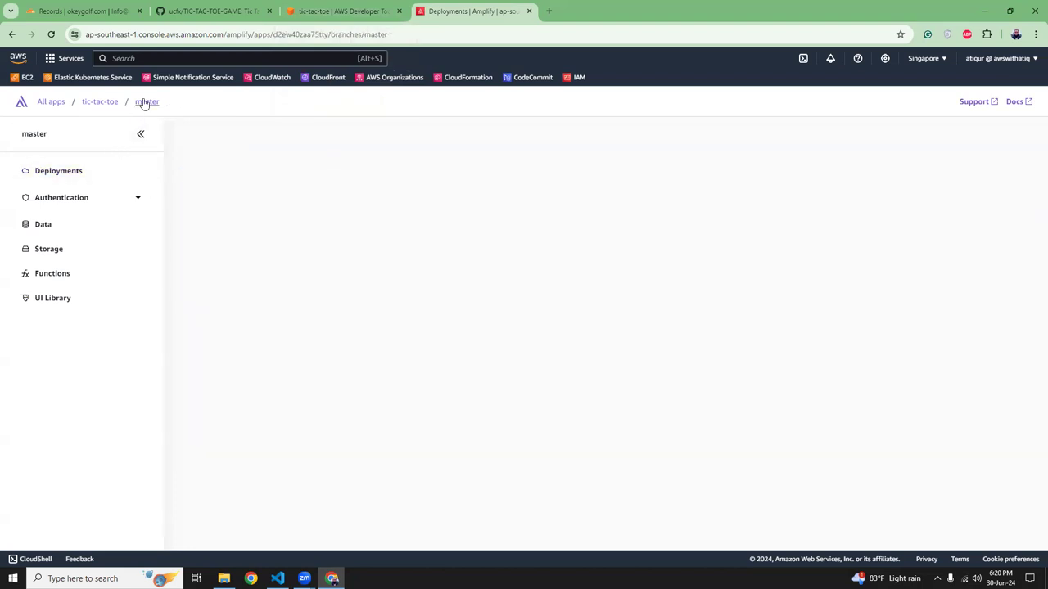
{"action": "left_click", "coordinate": [100, 101]}
{"action": "left_click", "coordinate": [108, 202]}
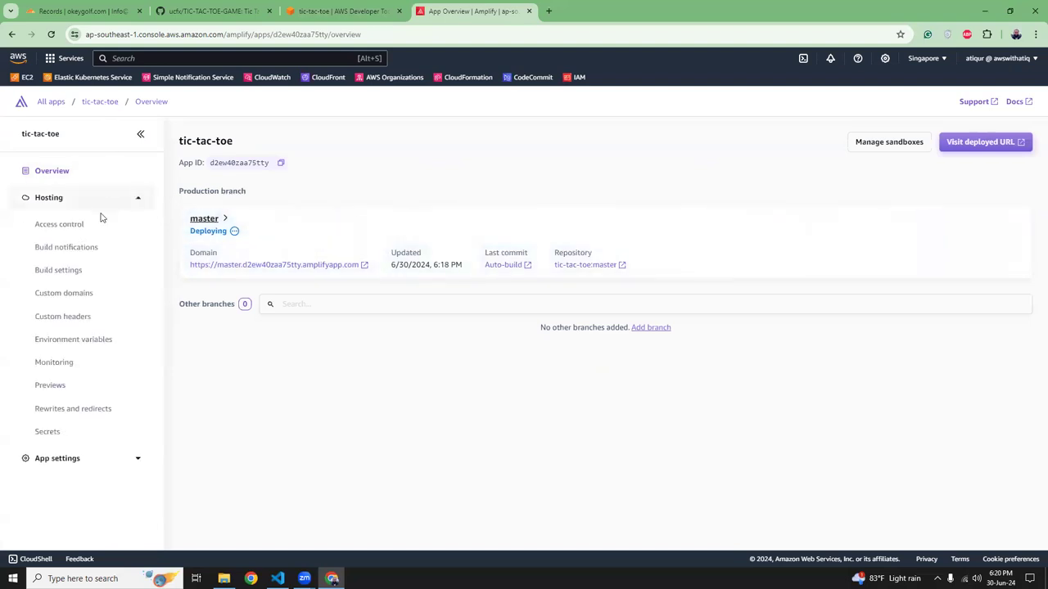
{"action": "left_click", "coordinate": [66, 295]}
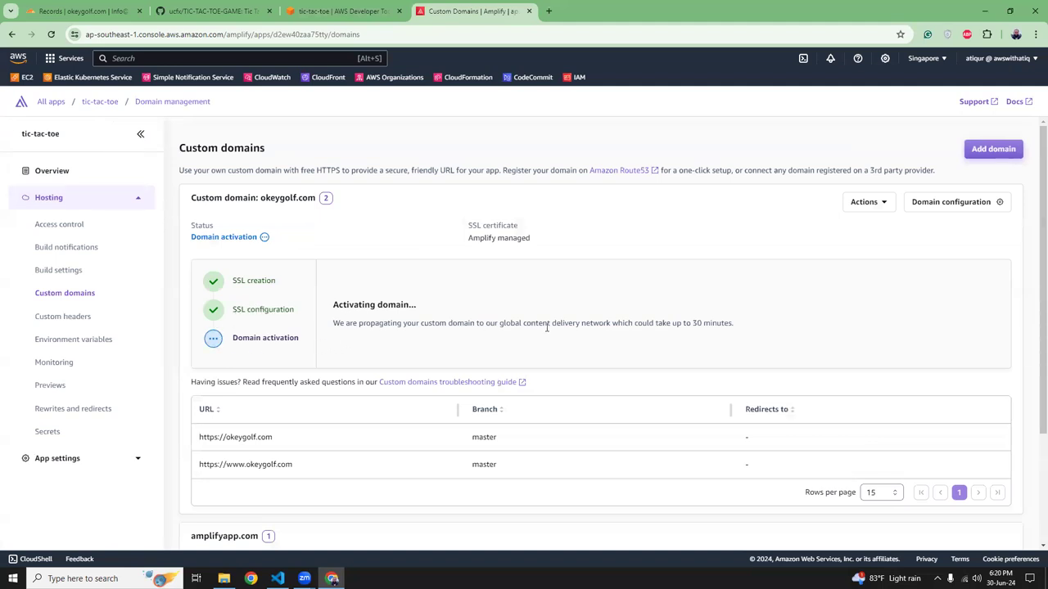
{"action": "scroll", "coordinate": [549, 325], "scroll_direction": "down", "scroll_amount": 2}
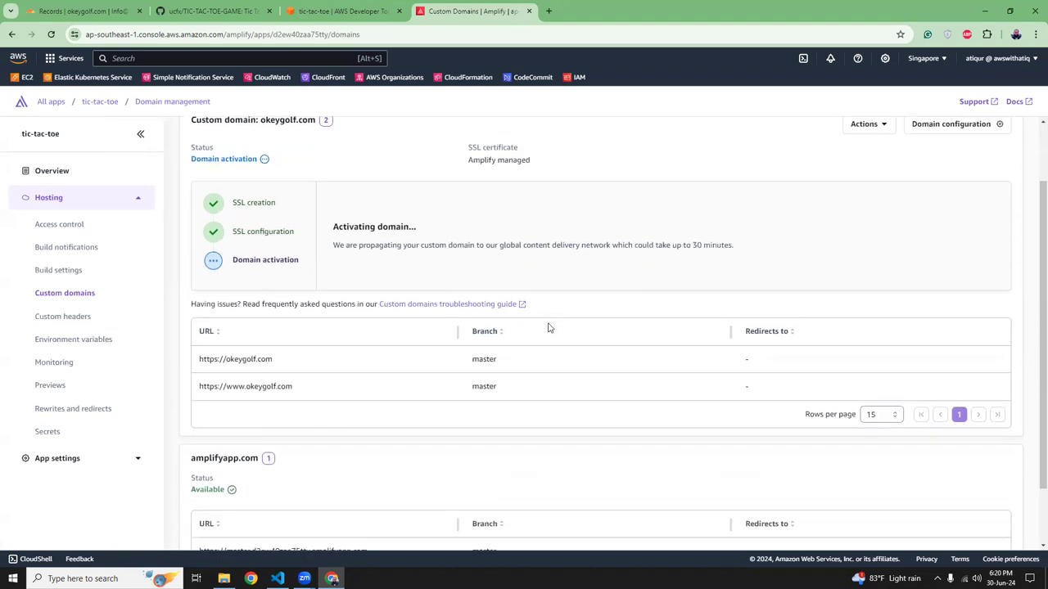
{"action": "scroll", "coordinate": [548, 325], "scroll_direction": "up", "scroll_amount": 2}
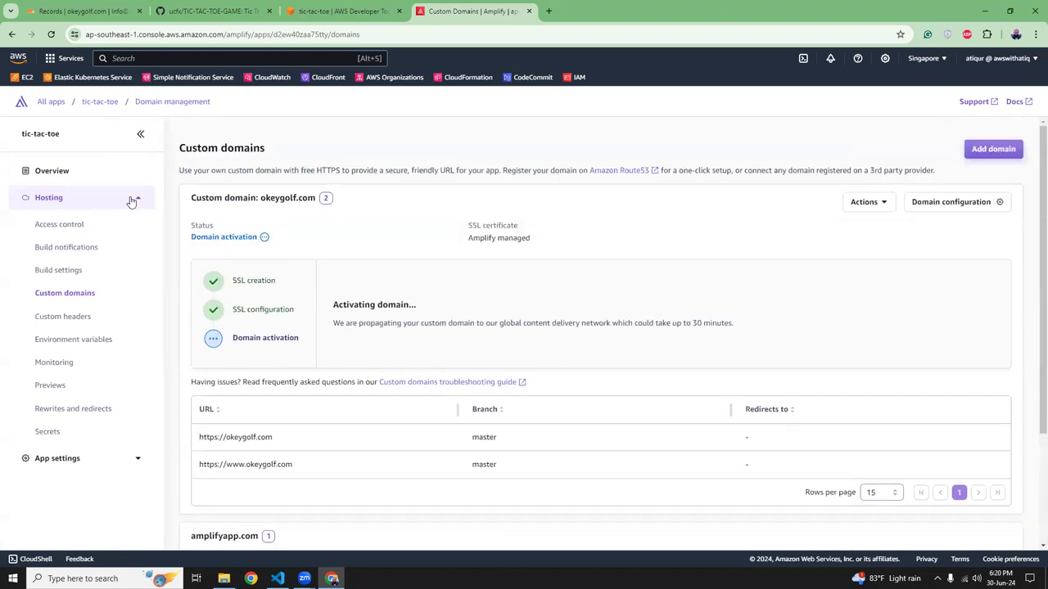
Step: Examine the build log of the master branch's Deployment 2 for repository cloning errors
{"action": "left_click", "coordinate": [92, 104]}
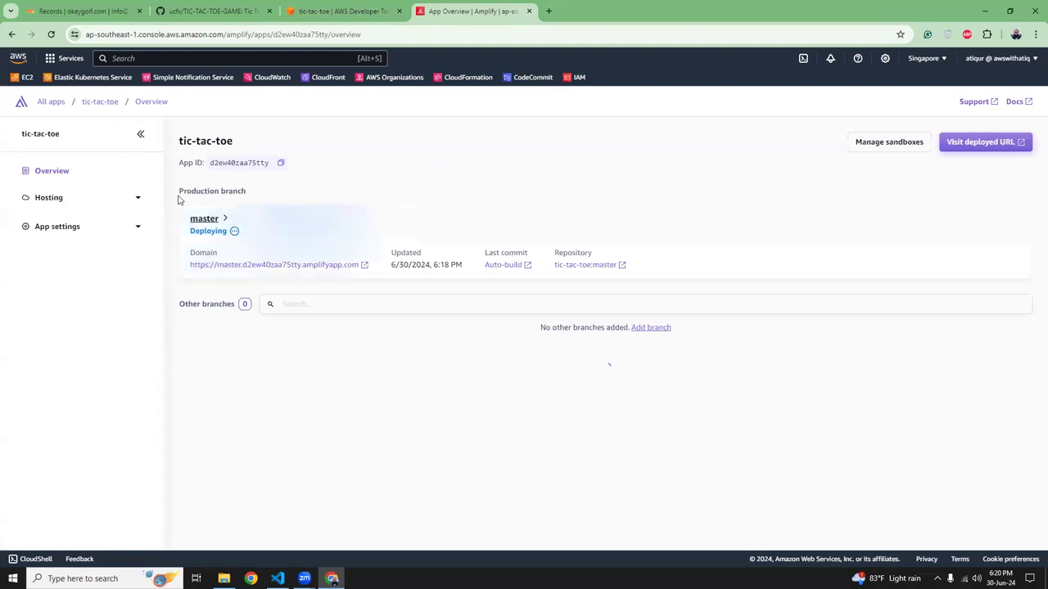
{"action": "left_click", "coordinate": [200, 218]}
{"action": "left_click", "coordinate": [233, 251]}
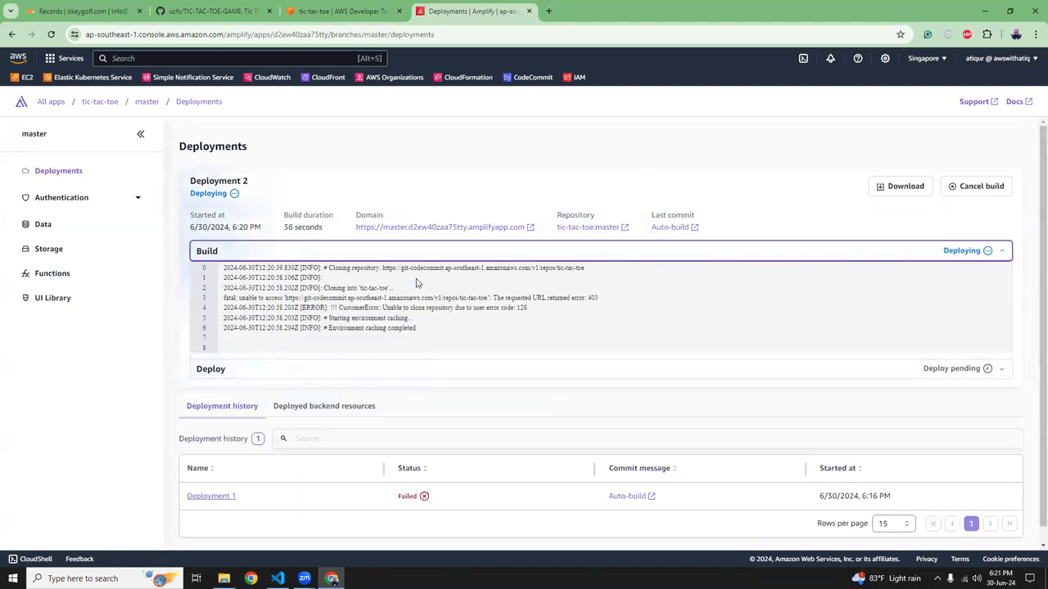
{"action": "left_click_drag", "start_coordinate": [287, 298], "coordinate": [606, 298]}
{"action": "left_click_drag", "start_coordinate": [343, 318], "coordinate": [447, 327]}
{"action": "left_click", "coordinate": [447, 327]}
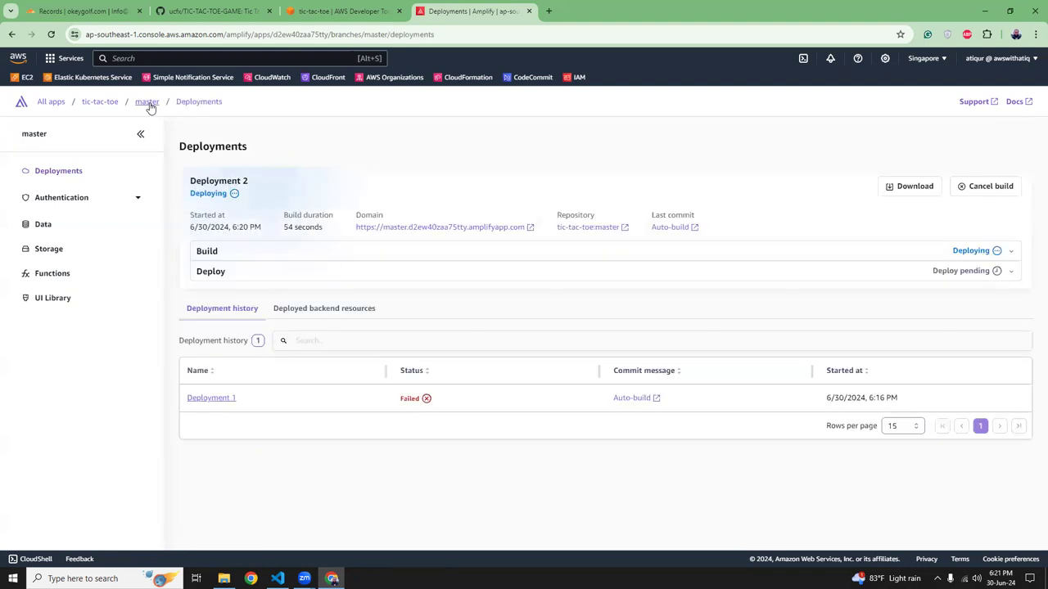
{"action": "left_click", "coordinate": [242, 249]}
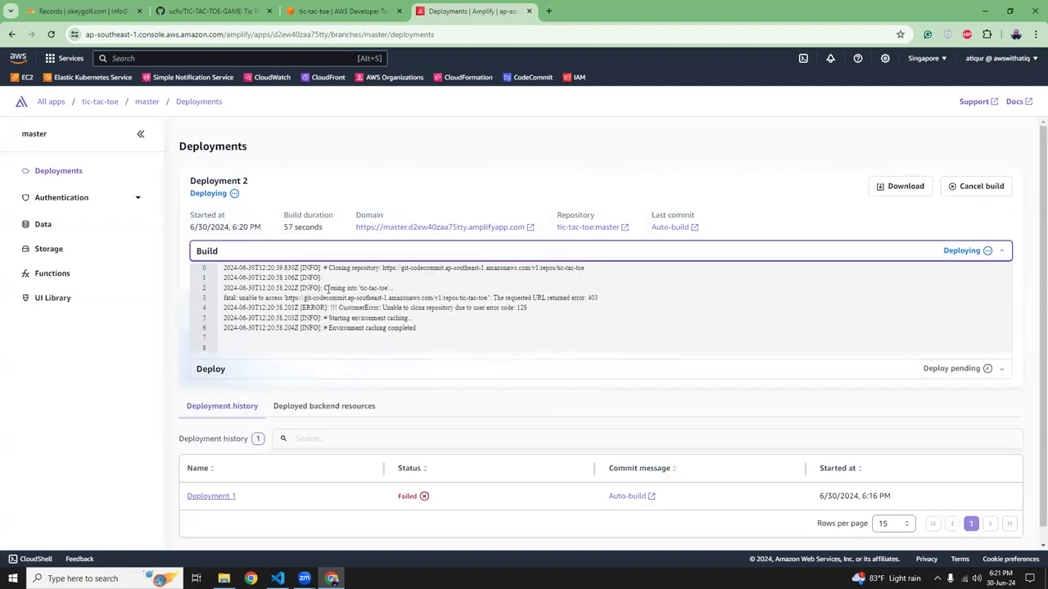
{"action": "left_click_drag", "start_coordinate": [432, 300], "coordinate": [523, 309]}
{"action": "left_click", "coordinate": [550, 310]}
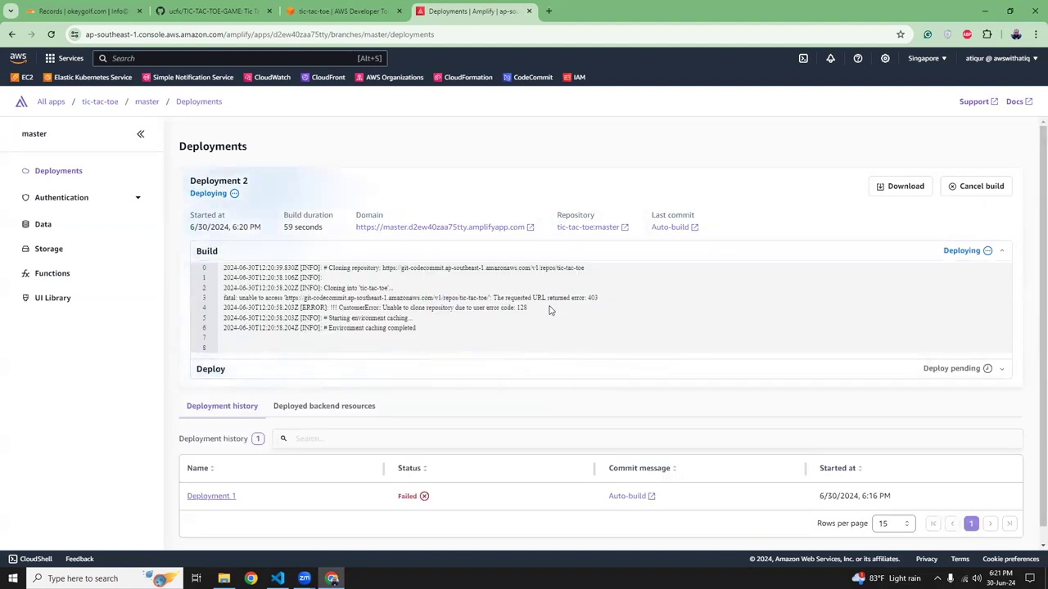
Step: Copy the AmplifyCodeCommitRole part of the service role ARN from the tic-tac-toe app's general settings
{"action": "left_click", "coordinate": [144, 102]}
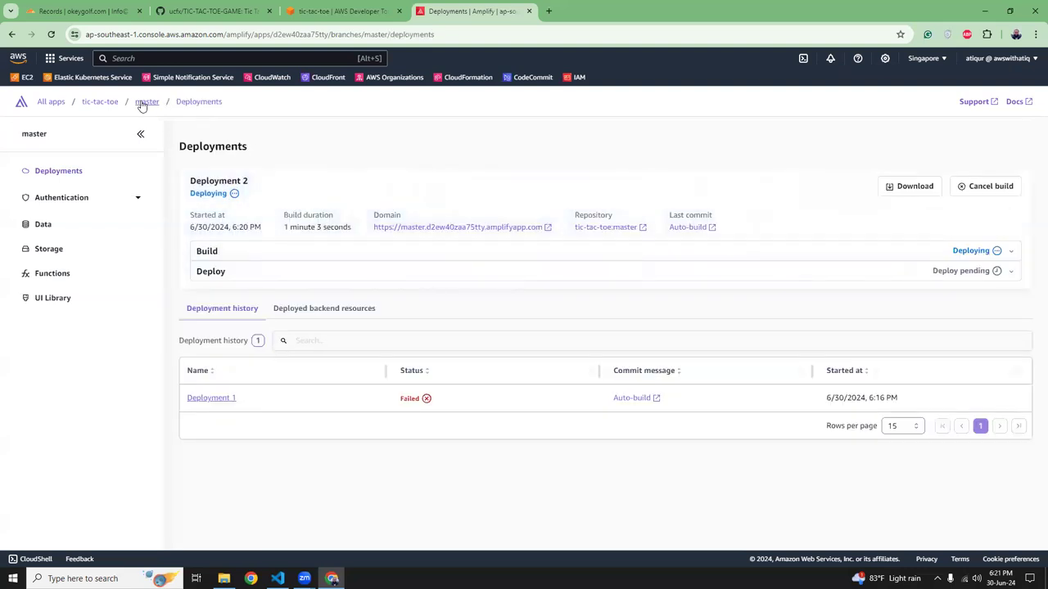
{"action": "left_click", "coordinate": [113, 103]}
{"action": "left_click", "coordinate": [72, 230]}
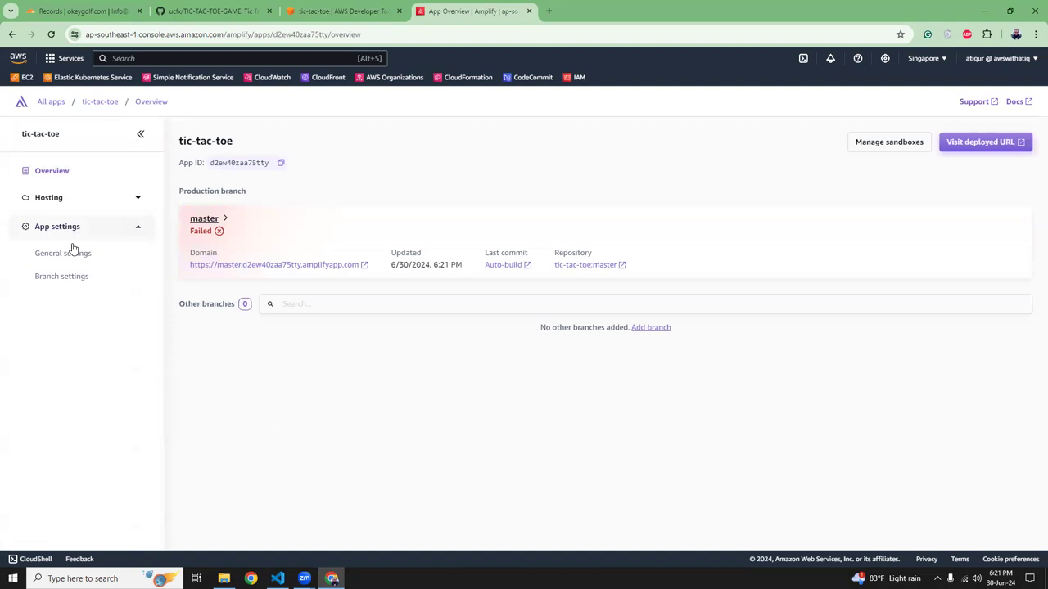
{"action": "left_click", "coordinate": [65, 279]}
{"action": "left_click", "coordinate": [71, 258]}
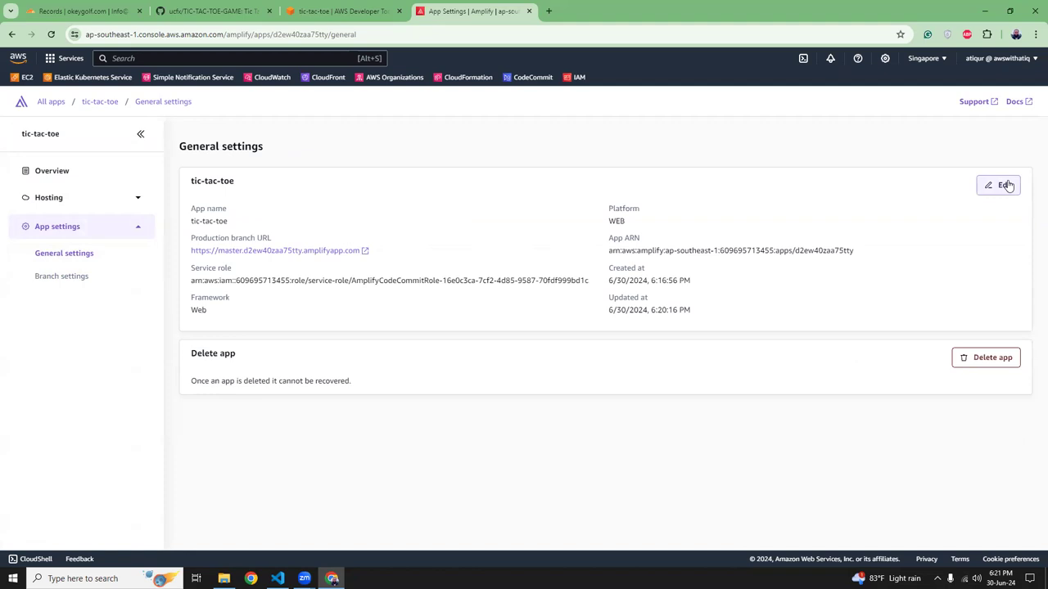
{"action": "left_click_drag", "start_coordinate": [352, 283], "coordinate": [430, 282]}
{"action": "right_click", "coordinate": [421, 282]}
{"action": "left_click", "coordinate": [446, 304]}
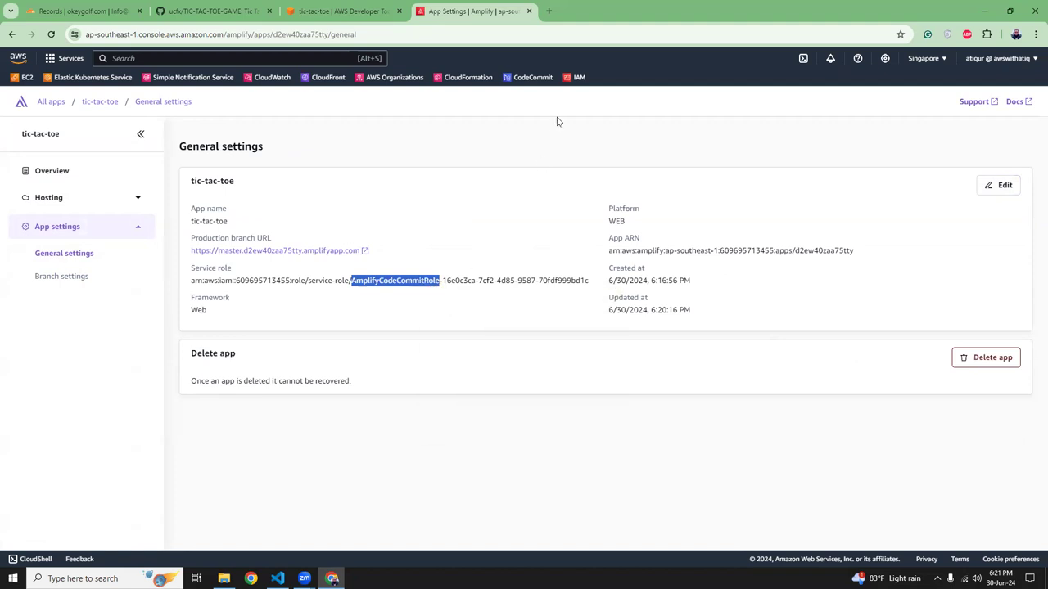
Step: Open IAM in a new browser tab, search the roles for AmplifyCodeCommitRole, and open the matching role
{"action": "middle_click", "coordinate": [579, 77]}
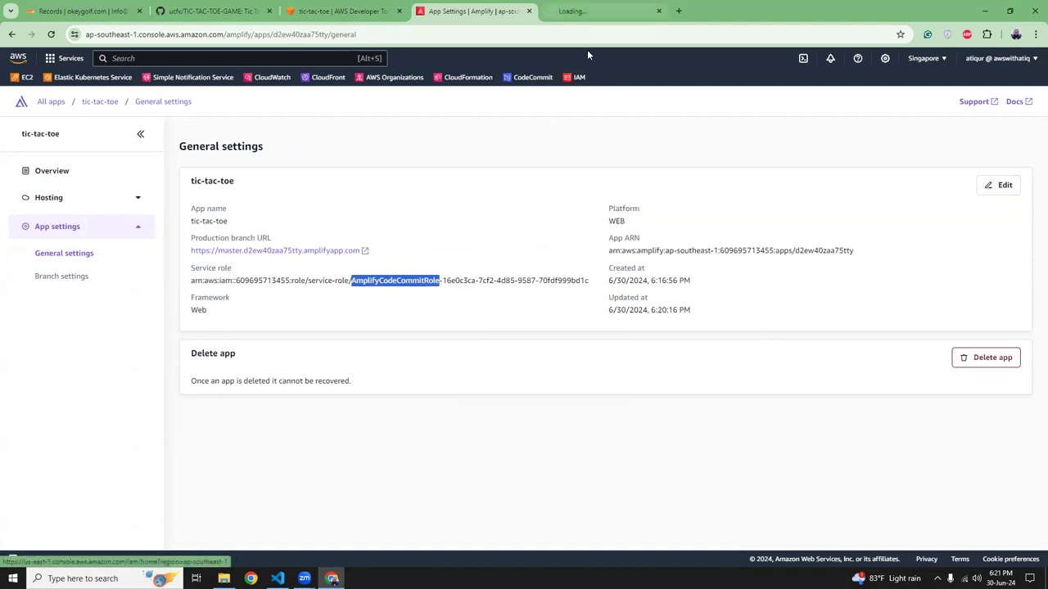
{"action": "left_click", "coordinate": [587, 11]}
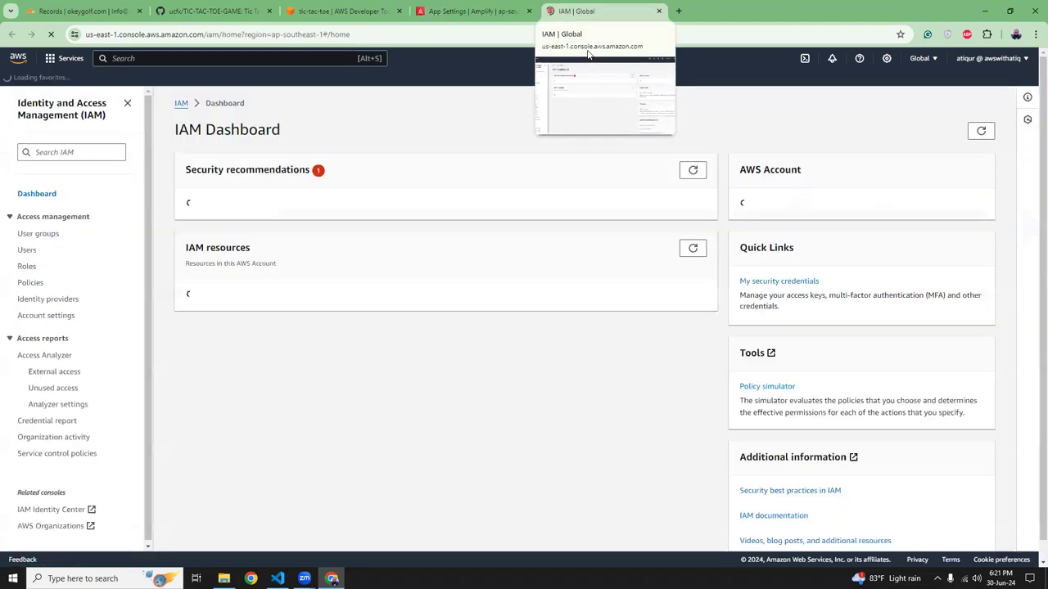
{"action": "left_click", "coordinate": [28, 266]}
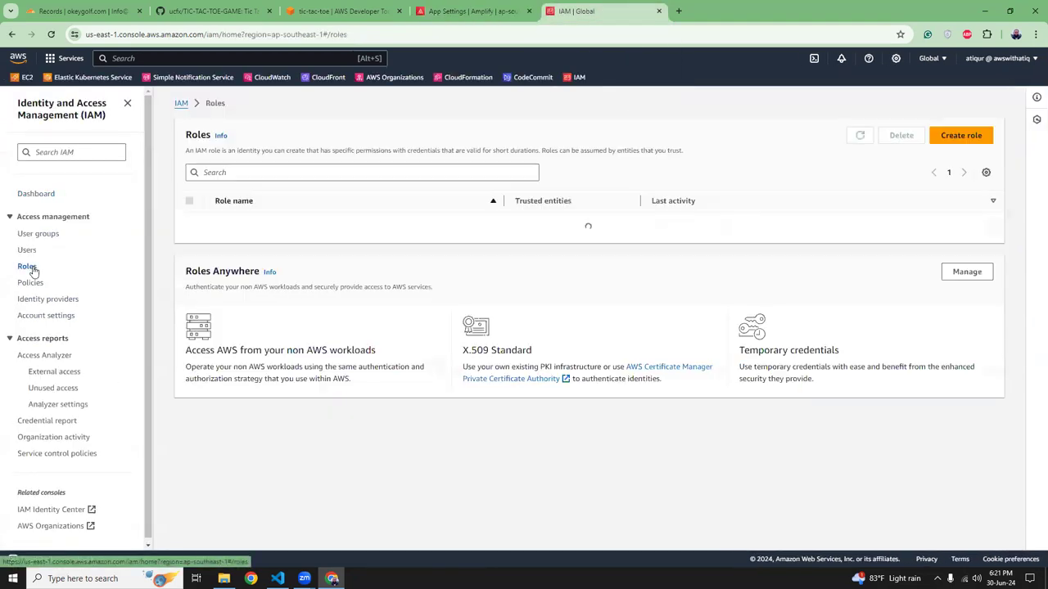
{"action": "left_click", "coordinate": [300, 173]}
{"action": "key", "text": "ctrl+v"}
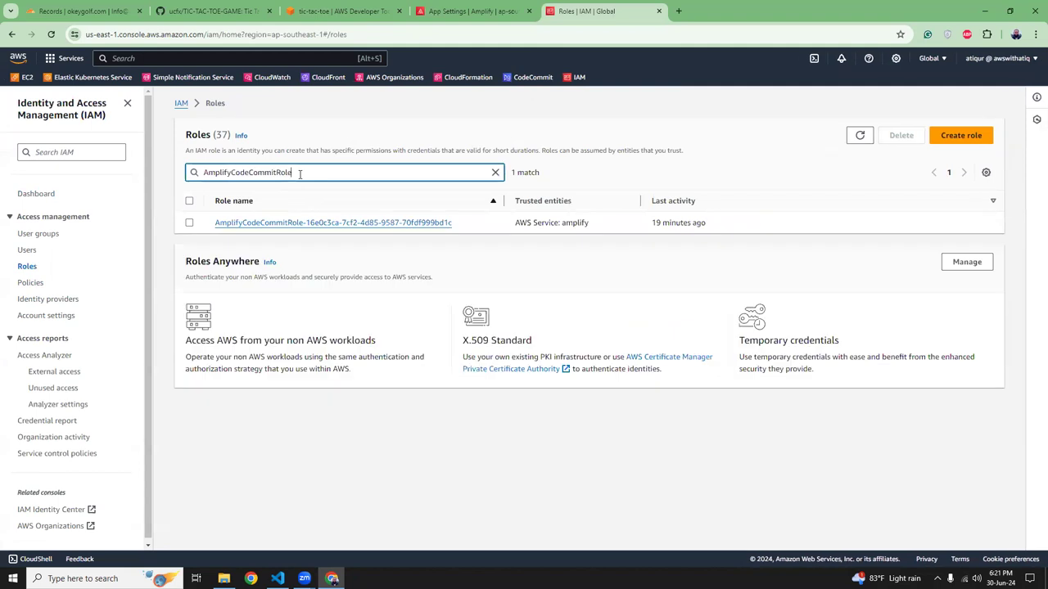
{"action": "left_click", "coordinate": [329, 224]}
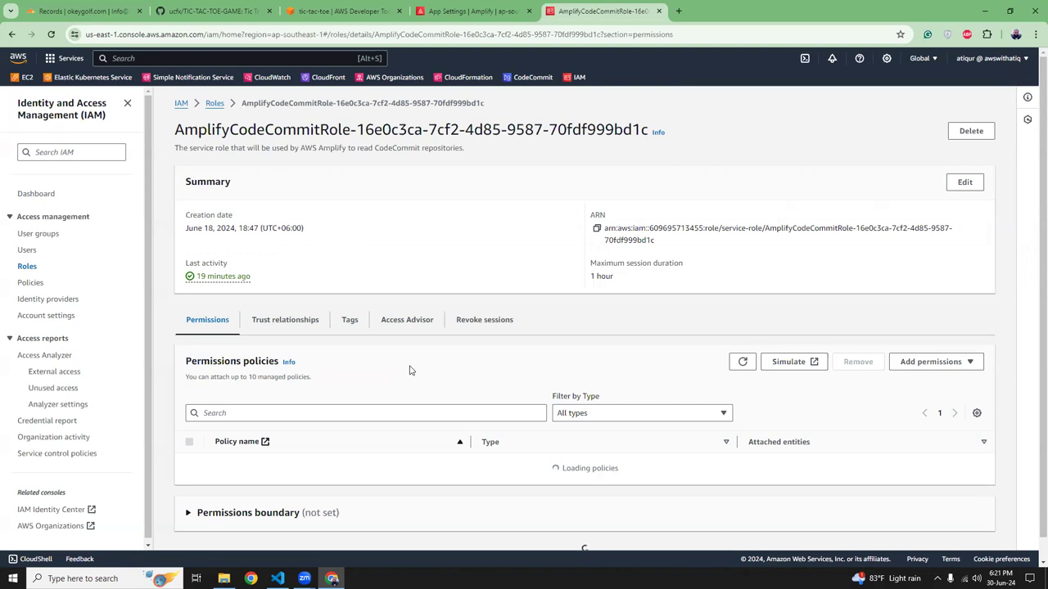
Step: Search the permissions policies for "codeco" and attach AWSCodeCommitReadOnly to the AmplifyCodeCommitRole role
{"action": "scroll", "coordinate": [410, 370], "scroll_direction": "down", "scroll_amount": 1}
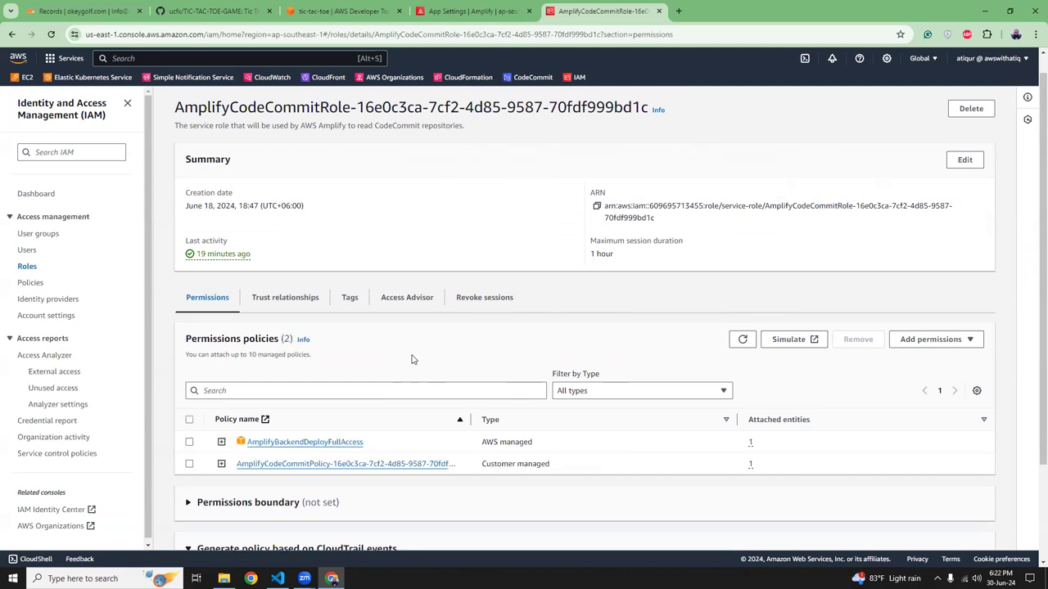
{"action": "scroll", "coordinate": [413, 360], "scroll_direction": "down", "scroll_amount": 2}
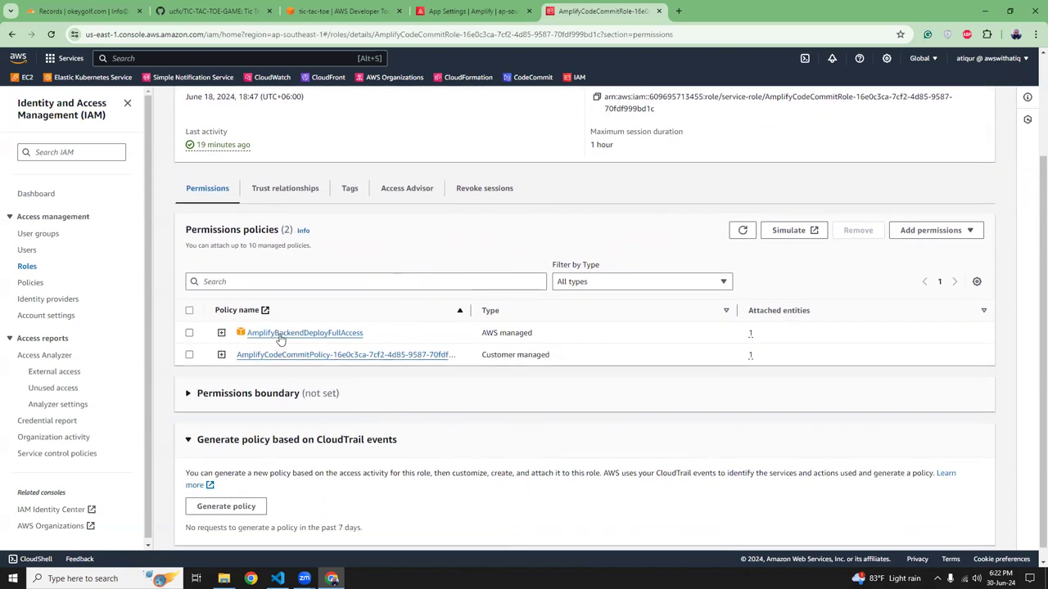
{"action": "left_click", "coordinate": [931, 230]}
{"action": "left_click", "coordinate": [919, 248]}
{"action": "left_click", "coordinate": [198, 120]}
{"action": "type", "text": "codeco"}
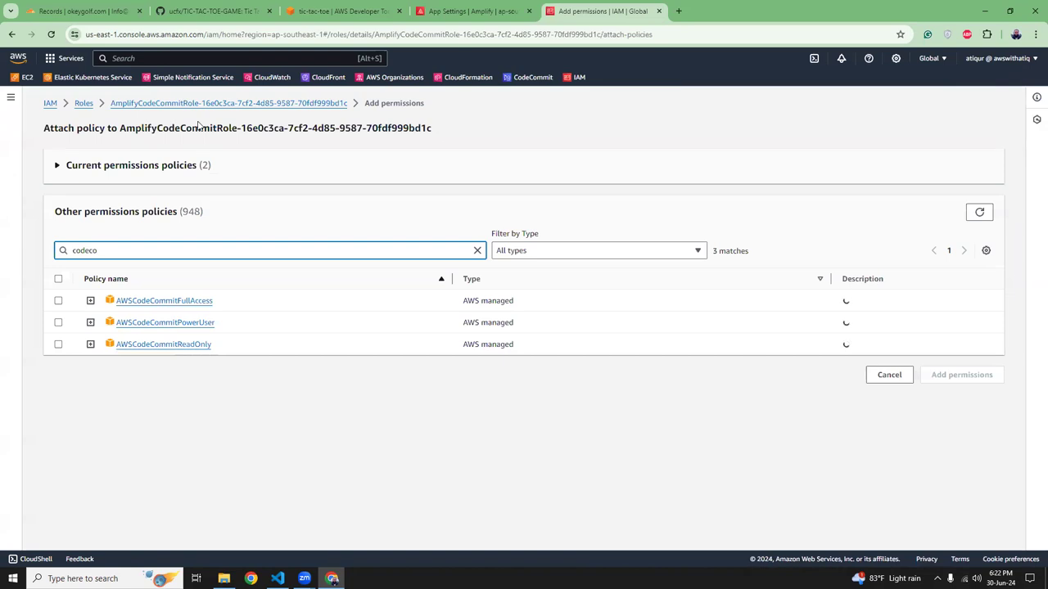
{"action": "left_click", "coordinate": [58, 343]}
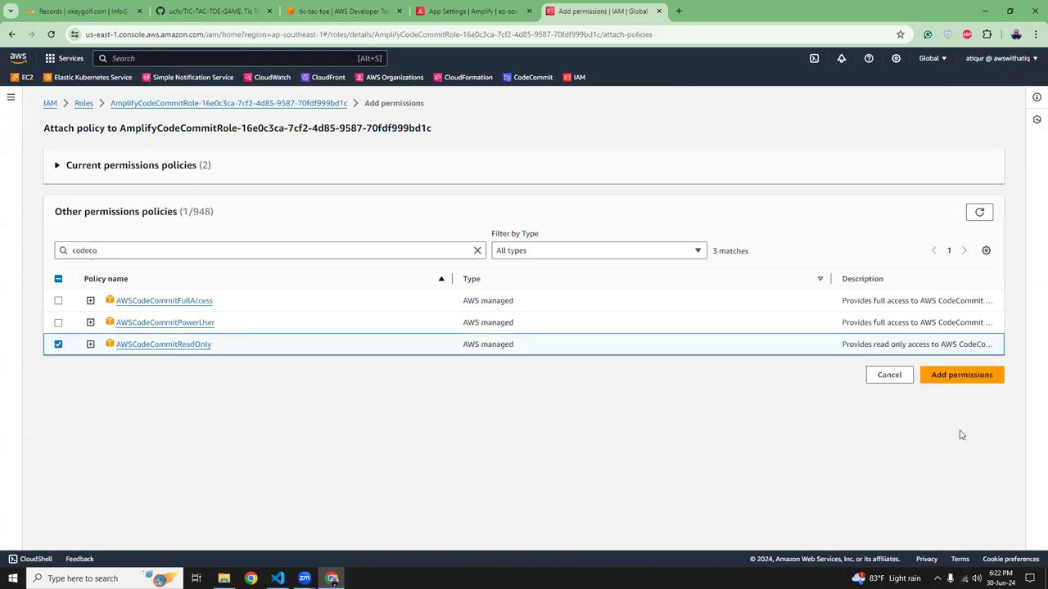
{"action": "left_click", "coordinate": [962, 375]}
{"action": "scroll", "coordinate": [808, 438], "scroll_direction": "down", "scroll_amount": 1}
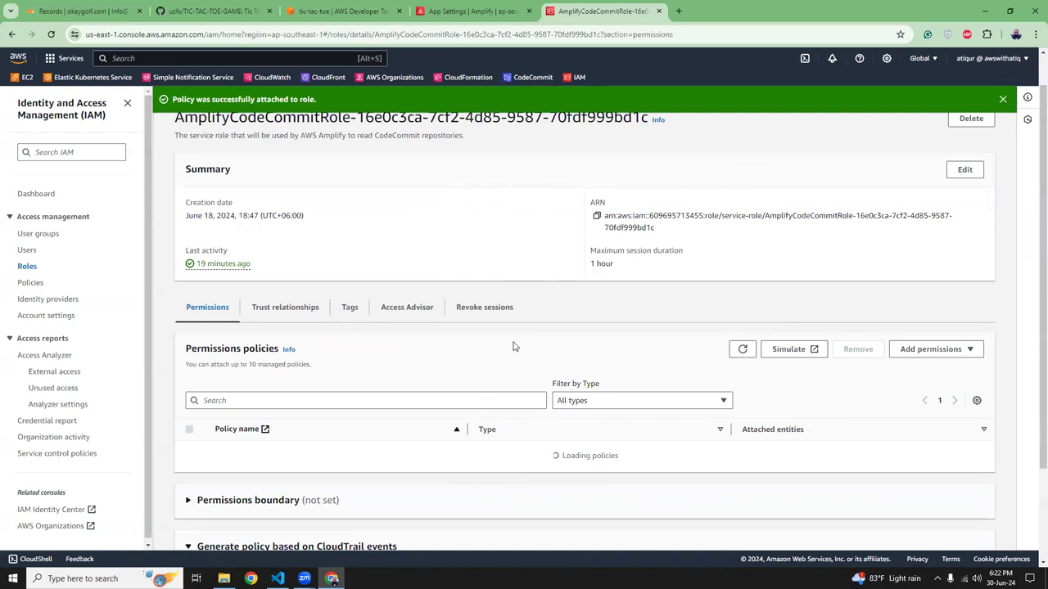
{"action": "left_click", "coordinate": [456, 12]}
{"action": "left_click", "coordinate": [602, 10]}
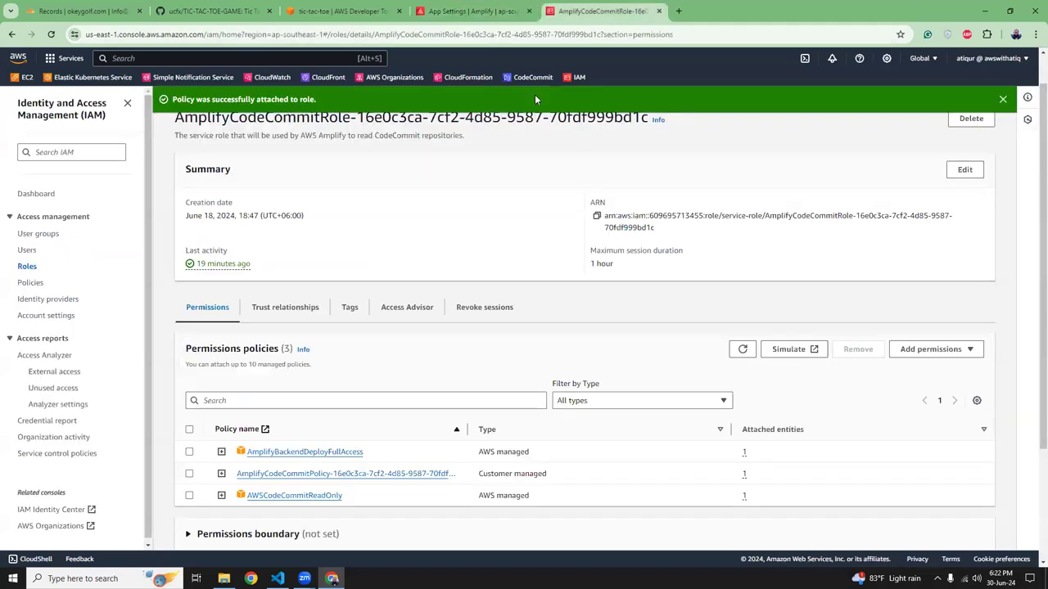
Step: Return to the tic-tac-toe app in Amplify and redeploy the master branch's failed Deployment 2
{"action": "left_click", "coordinate": [463, 13]}
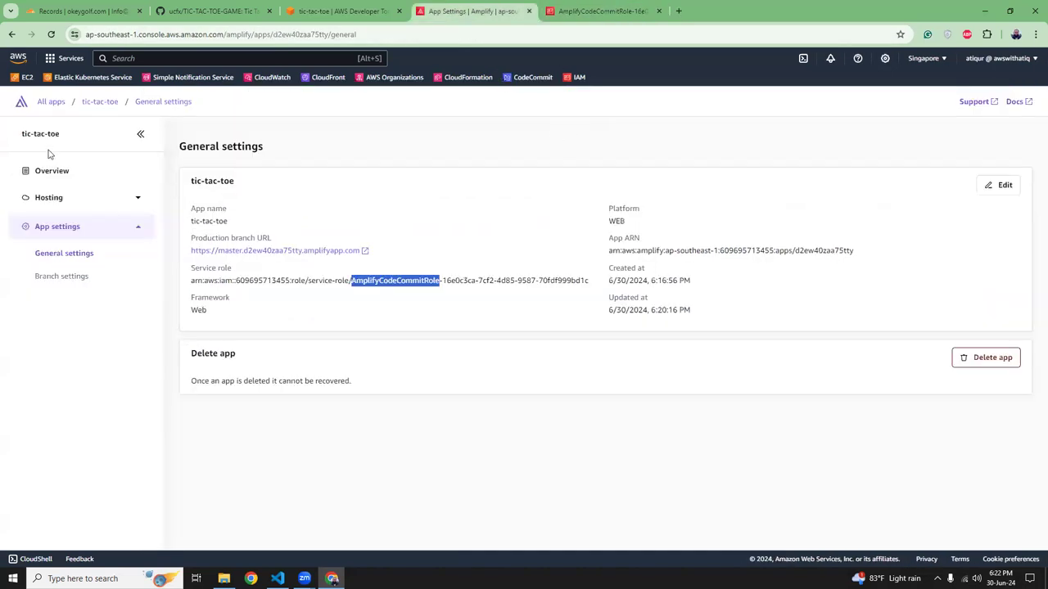
{"action": "left_click", "coordinate": [51, 170]}
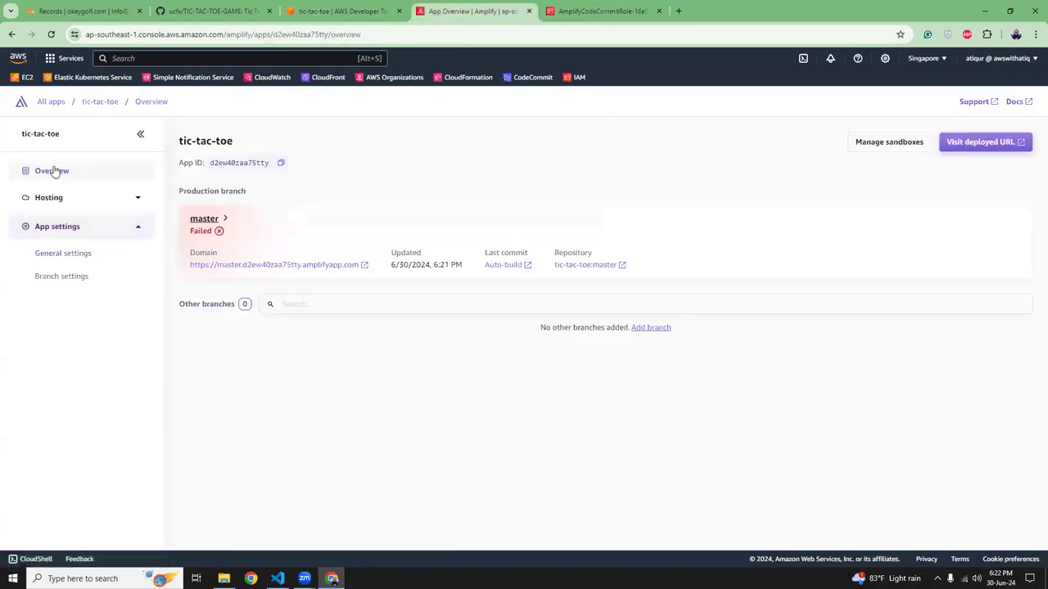
{"action": "left_click", "coordinate": [200, 219]}
{"action": "left_click", "coordinate": [941, 187]}
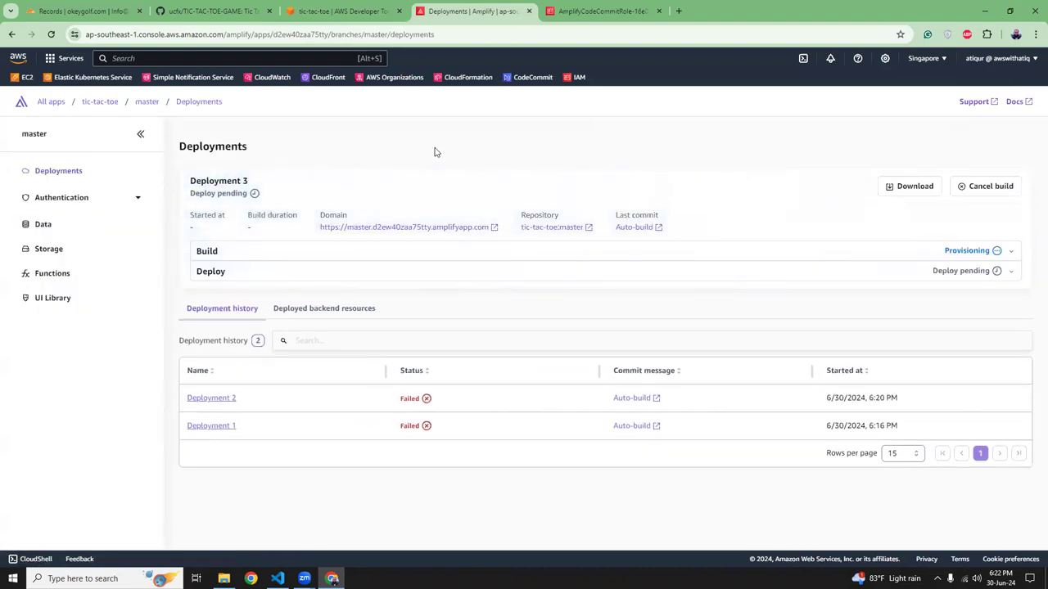
Step: Examine the build log of Deployment 3 for the CodeCommit repository cloning and backend build lines
{"action": "left_click", "coordinate": [251, 259]}
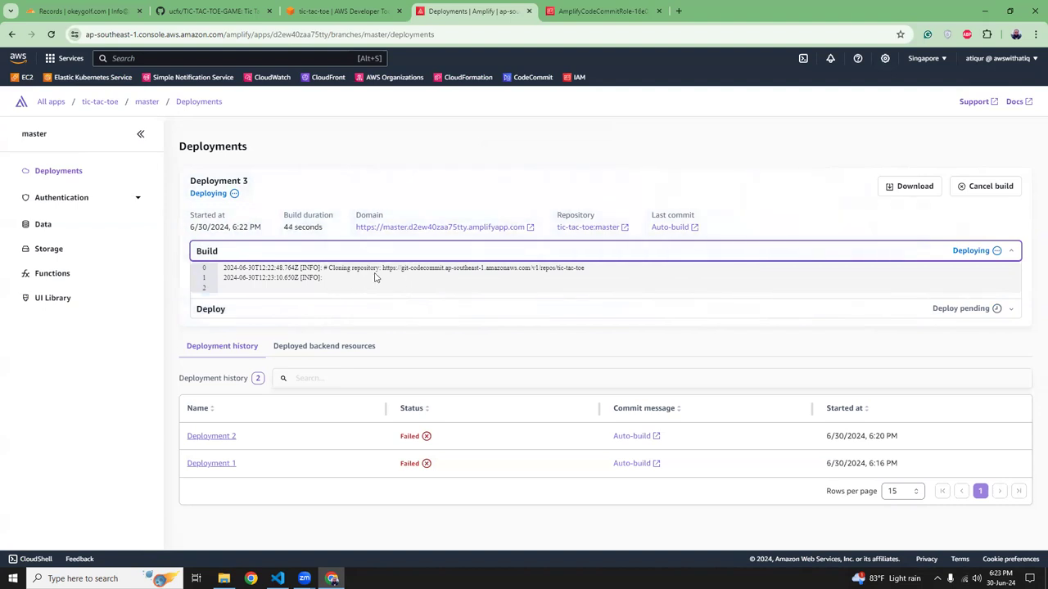
{"action": "left_click_drag", "start_coordinate": [291, 288], "coordinate": [400, 392]}
{"action": "left_click", "coordinate": [400, 393]}
{"action": "left_click_drag", "start_coordinate": [445, 301], "coordinate": [326, 358]}
{"action": "left_click", "coordinate": [426, 348]}
{"action": "left_click", "coordinate": [326, 358]}
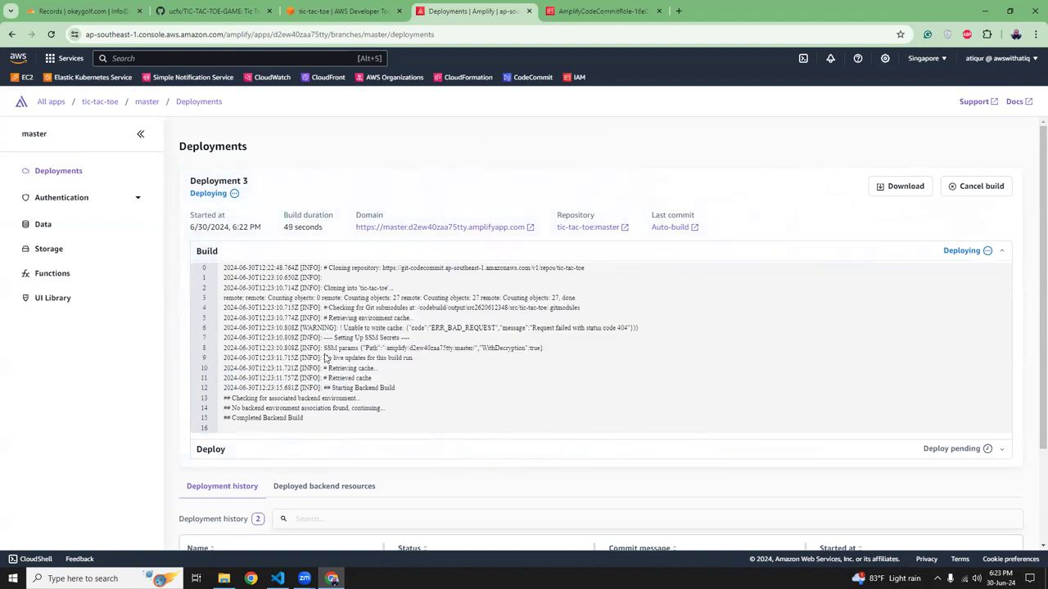
Step: Check the okeygolf.com domain activation status and its listed URLs in the tic-tac-toe app's custom domains
{"action": "left_click", "coordinate": [146, 102]}
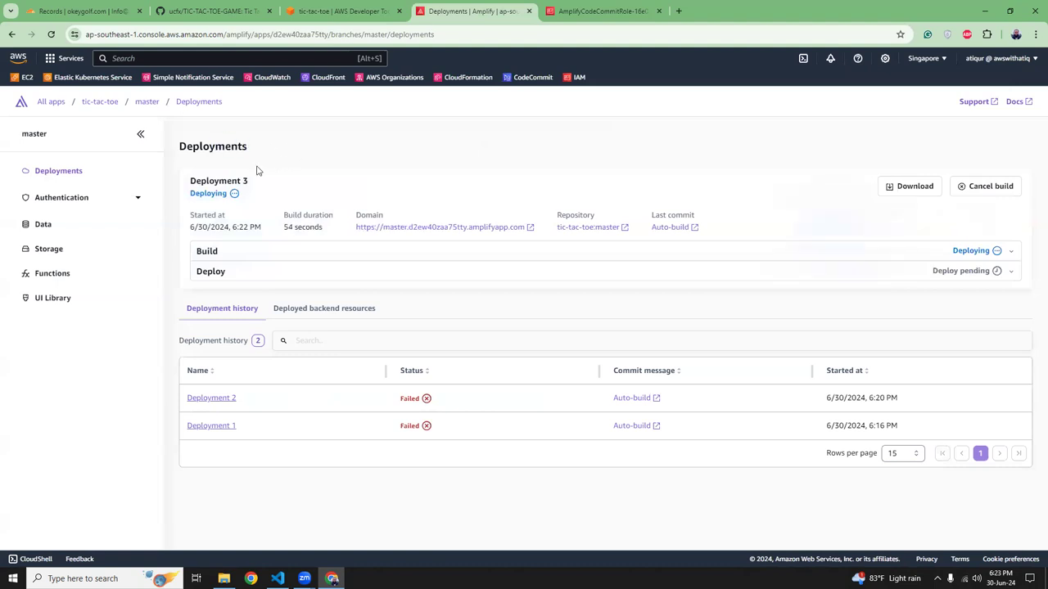
{"action": "left_click", "coordinate": [109, 104]}
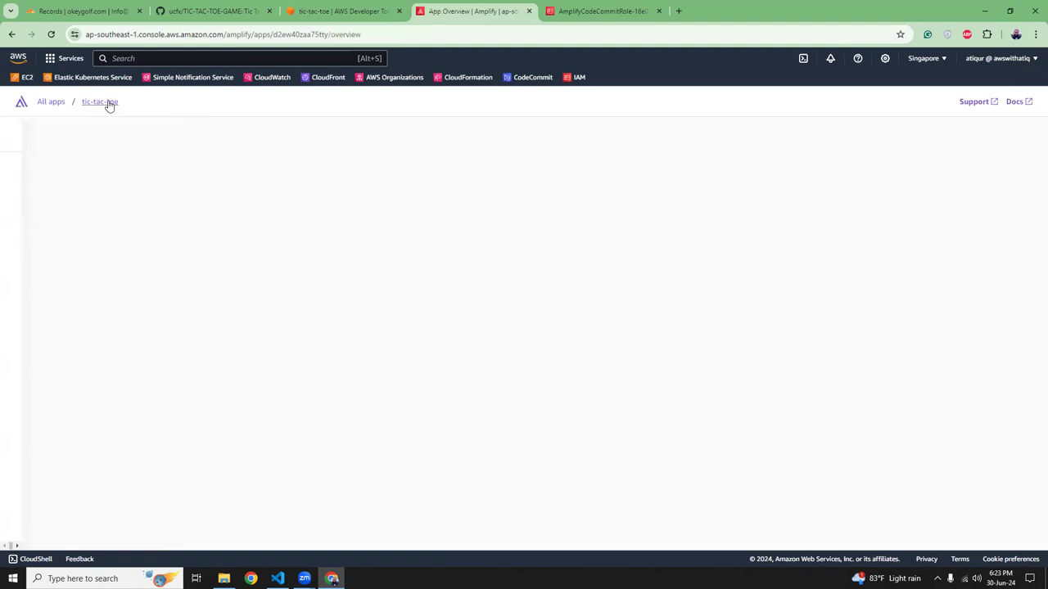
{"action": "left_click", "coordinate": [74, 200]}
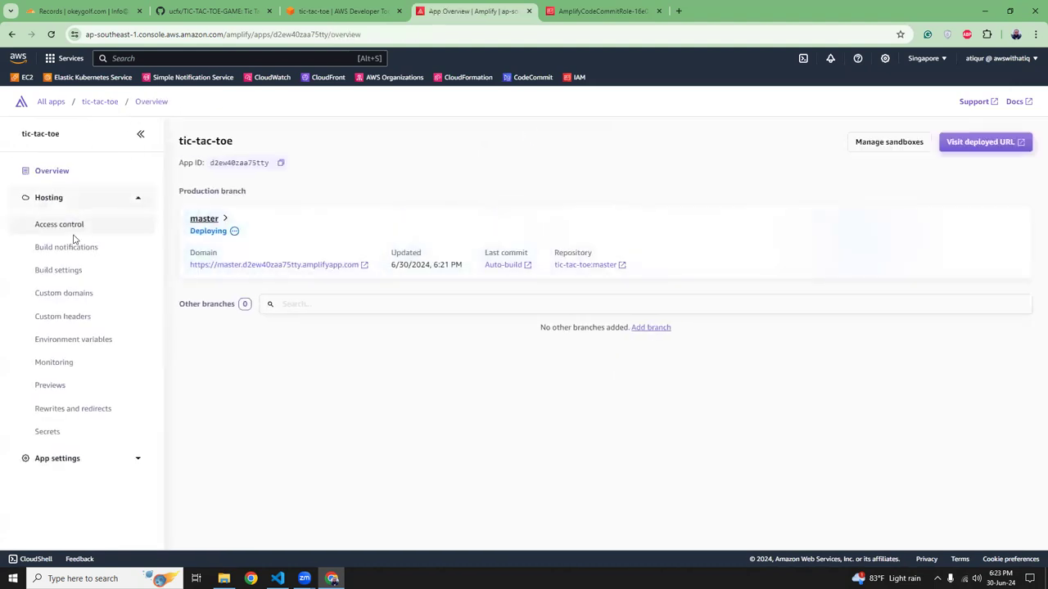
{"action": "left_click", "coordinate": [70, 295]}
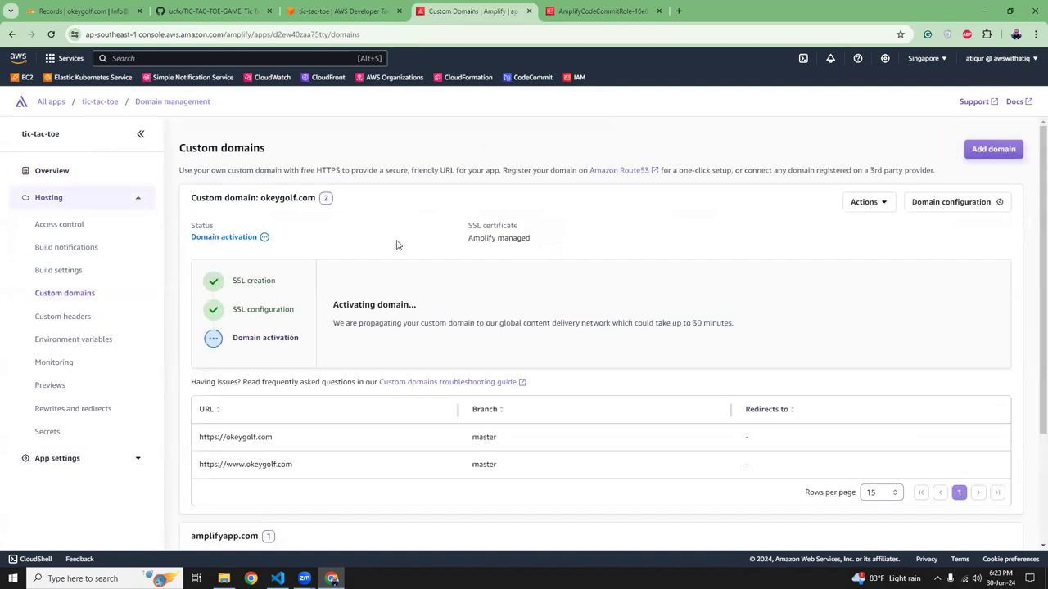
{"action": "scroll", "coordinate": [269, 354], "scroll_direction": "down", "scroll_amount": 2}
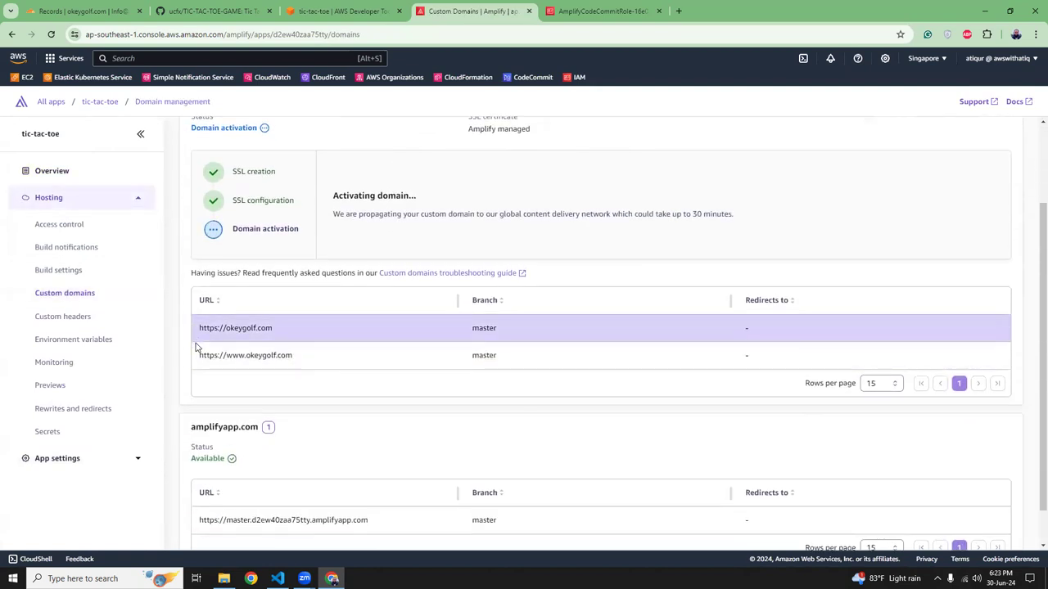
{"action": "left_click_drag", "start_coordinate": [199, 355], "coordinate": [305, 366]}
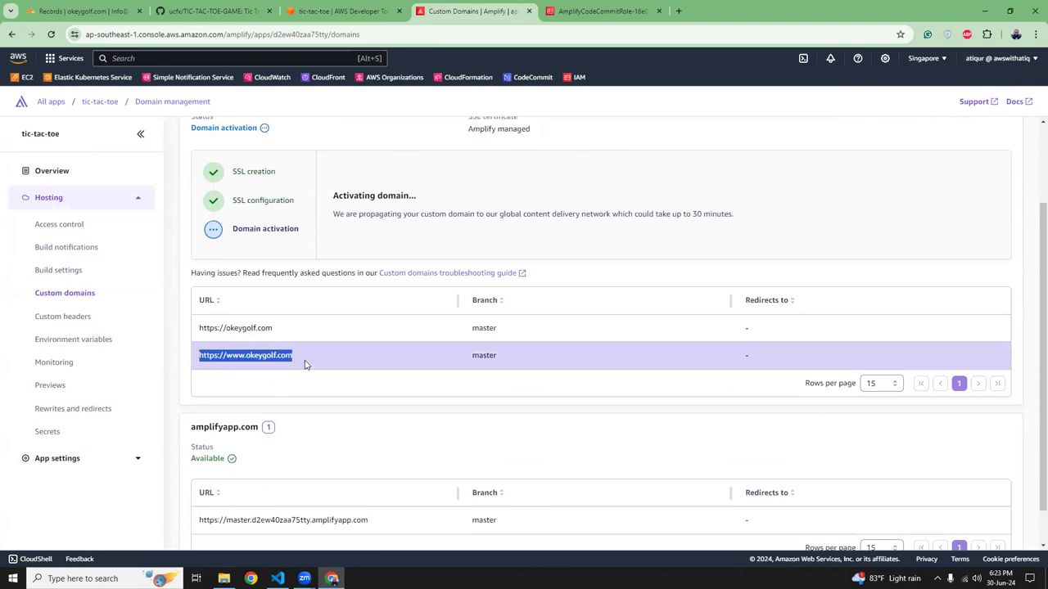
{"action": "key", "text": "ctrl+c"}
{"action": "key", "text": "ctrl+t"}
{"action": "key", "text": "ctrl+v"}
{"action": "key", "text": "Return"}
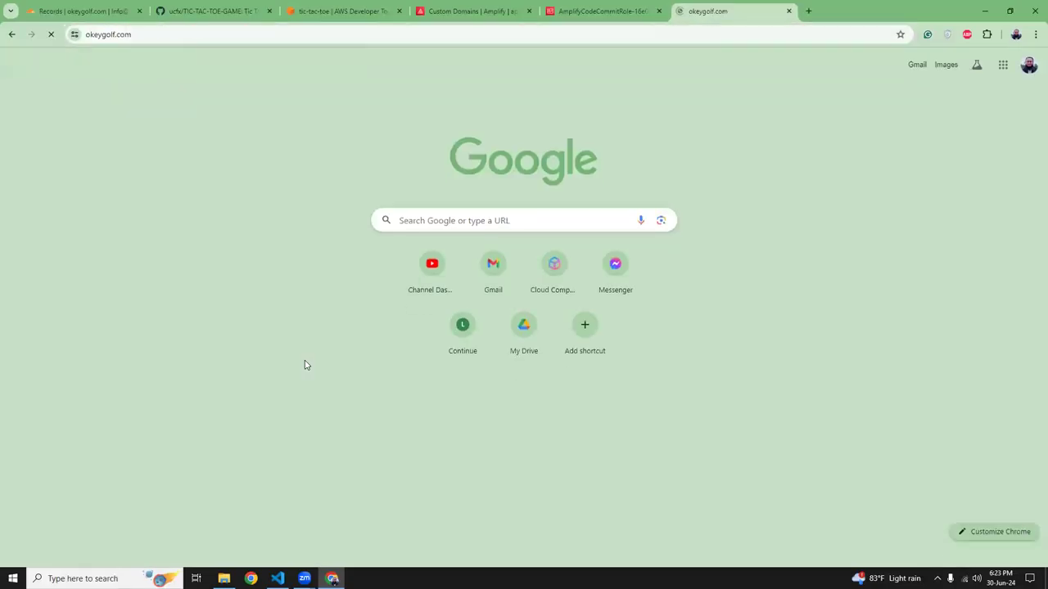
{"action": "left_click_drag", "start_coordinate": [79, 118], "coordinate": [398, 253]}
{"action": "left_click", "coordinate": [404, 252]}
{"action": "left_click_drag", "start_coordinate": [94, 91], "coordinate": [81, 121]}
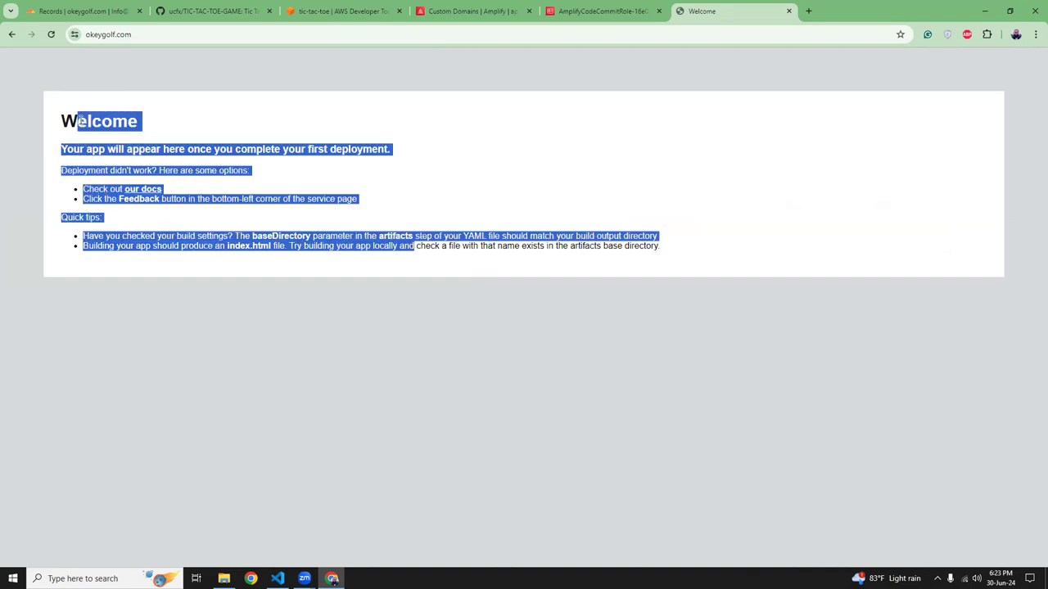
{"action": "left_click", "coordinate": [81, 121]}
Step: View the site's security certificate, examine its issuer and validity period, and close the certificate viewer
{"action": "left_click", "coordinate": [74, 34]}
{"action": "left_click", "coordinate": [112, 86]}
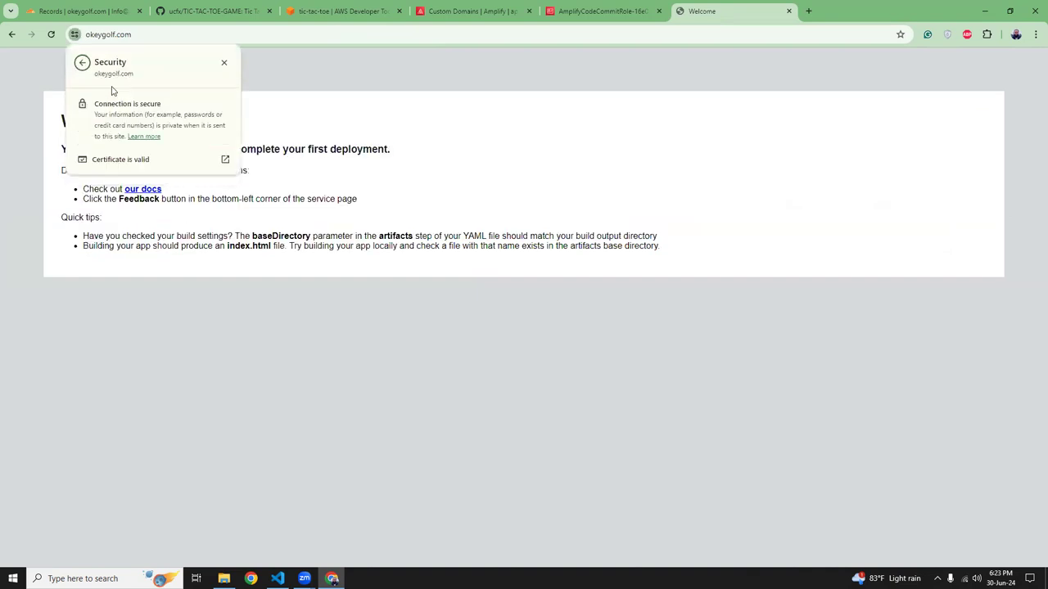
{"action": "left_click", "coordinate": [115, 158]}
{"action": "left_click_drag", "start_coordinate": [438, 138], "coordinate": [470, 198]}
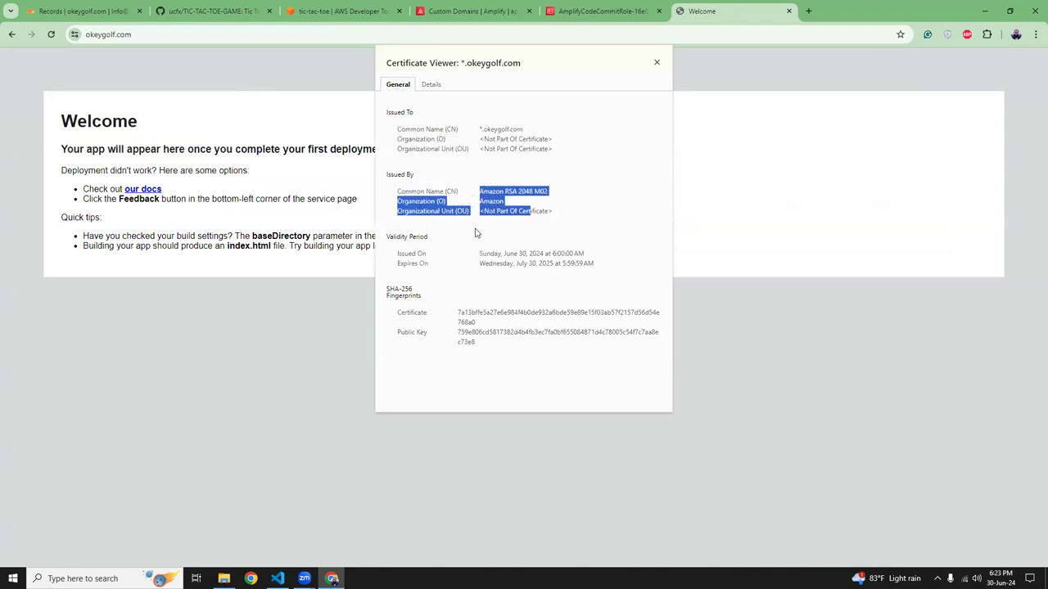
{"action": "left_click_drag", "start_coordinate": [480, 254], "coordinate": [527, 263]}
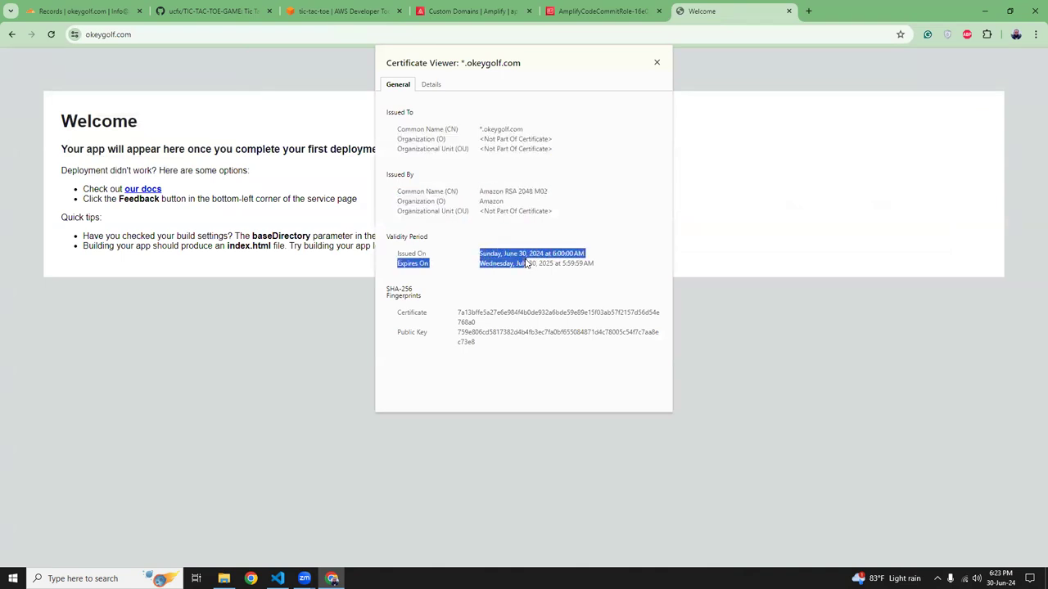
{"action": "left_click", "coordinate": [657, 63]}
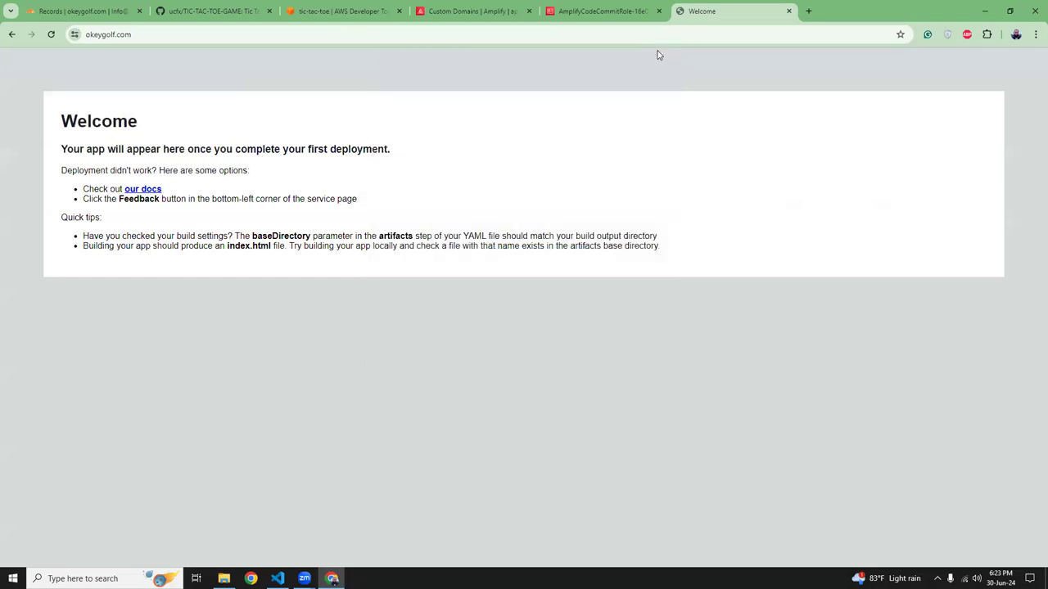
Step: Return to the Amplify tab and open the deployments of the tic-tac-toe app's master branch
{"action": "key", "text": "ctrl+shift+Tab"}
{"action": "key", "text": "ctrl+shift+Tab"}
{"action": "scroll", "coordinate": [393, 212], "scroll_direction": "up", "scroll_amount": 2}
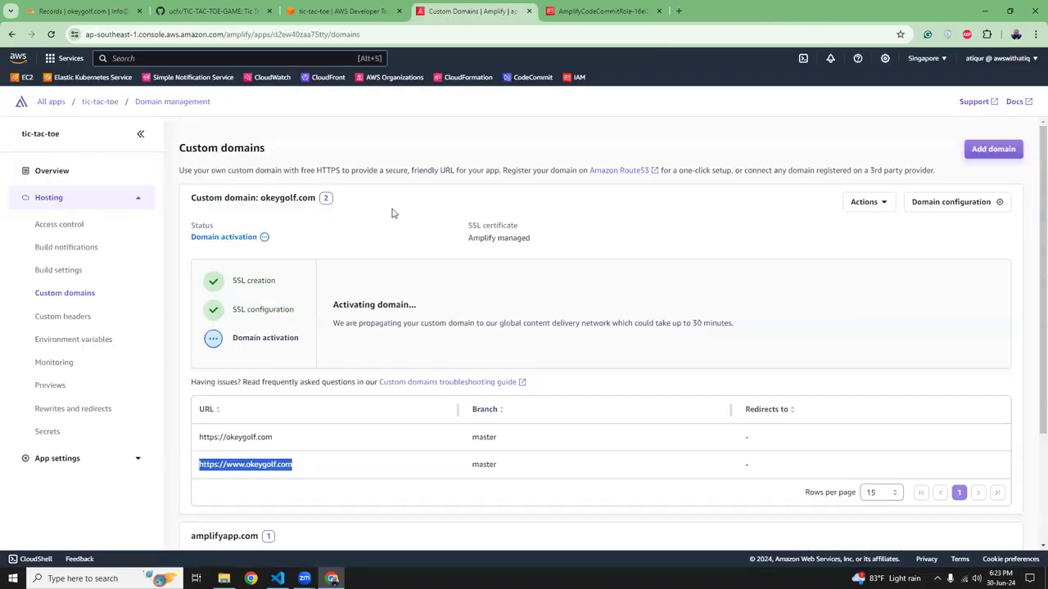
{"action": "left_click", "coordinate": [95, 103]}
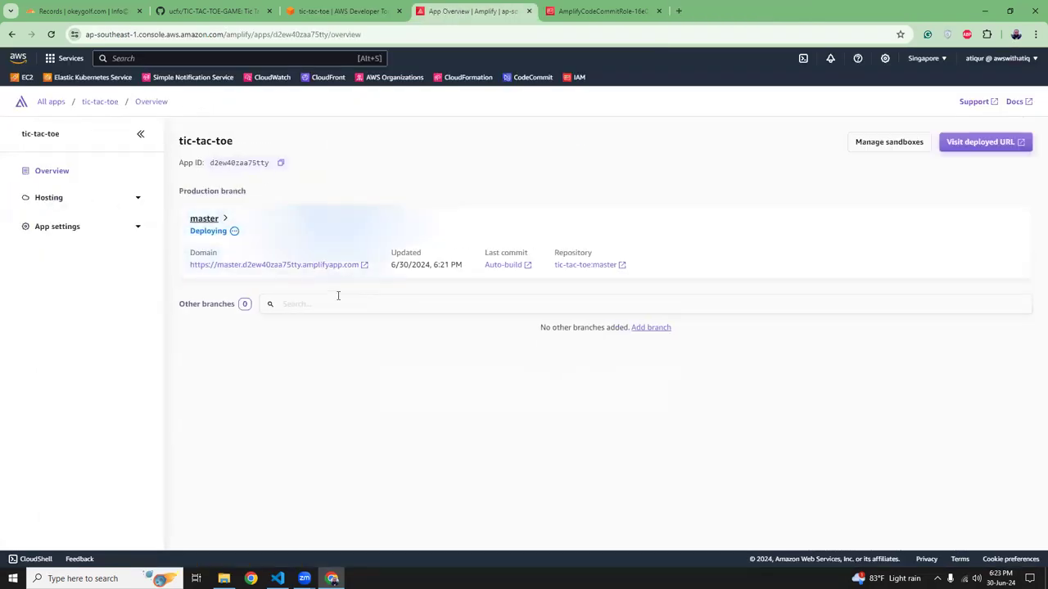
{"action": "left_click", "coordinate": [114, 218]}
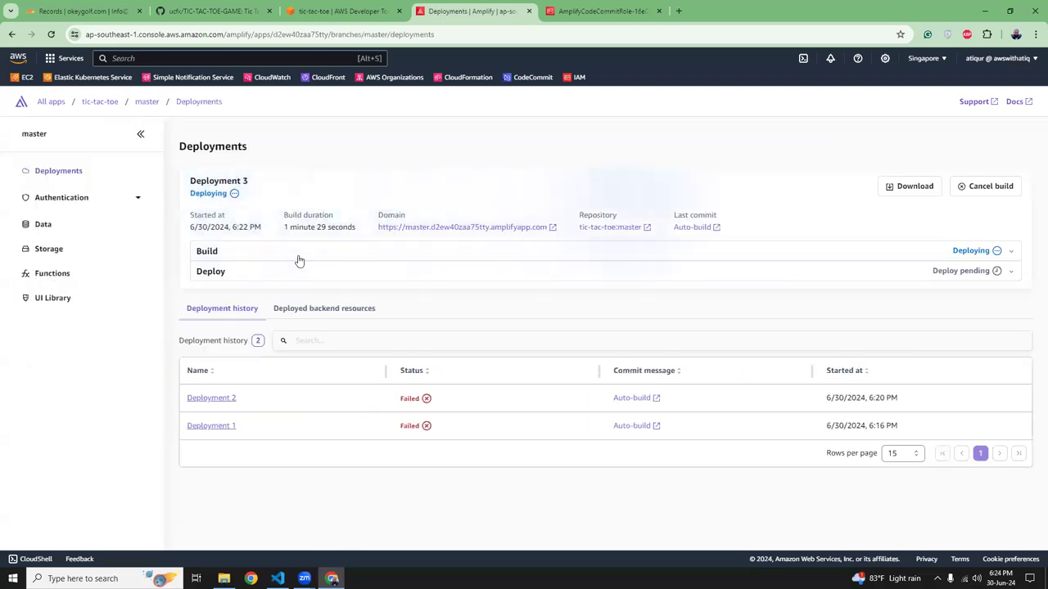
Step: Examine the end of Deployment 3's build log for the frontend build completion lines and collapse the log
{"action": "left_click", "coordinate": [304, 251]}
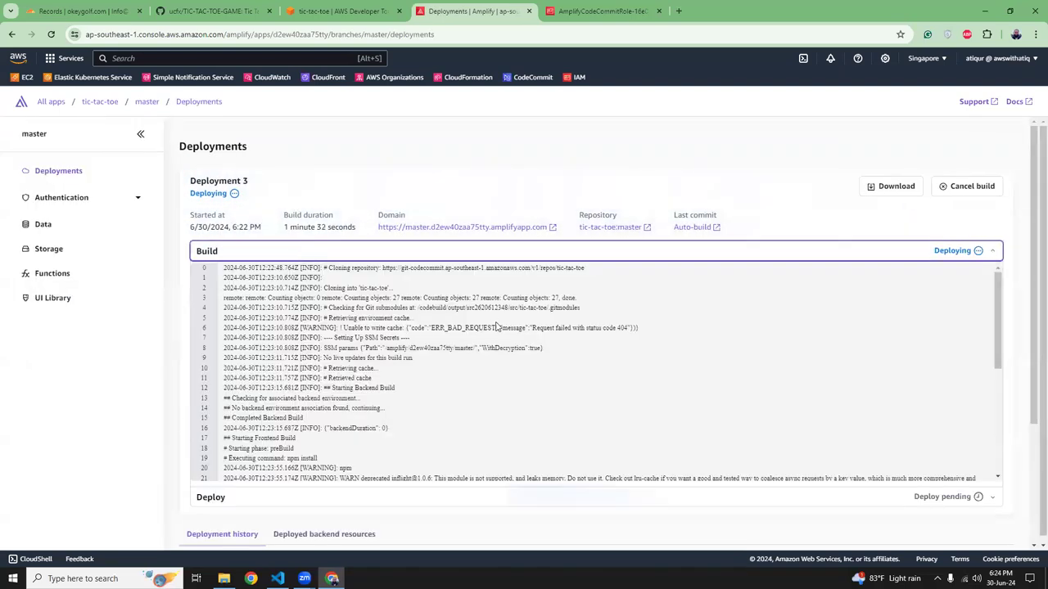
{"action": "scroll", "coordinate": [499, 327], "scroll_direction": "down", "scroll_amount": 5}
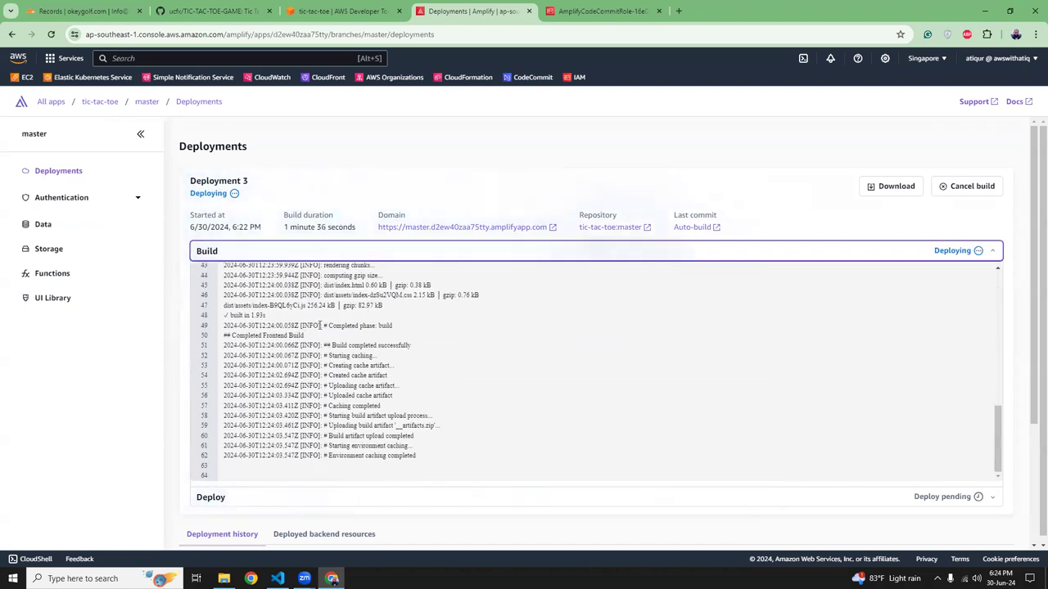
{"action": "left_click_drag", "start_coordinate": [235, 315], "coordinate": [317, 345]}
{"action": "left_click", "coordinate": [293, 344]}
{"action": "left_click", "coordinate": [428, 446]}
{"action": "left_click", "coordinate": [318, 344]}
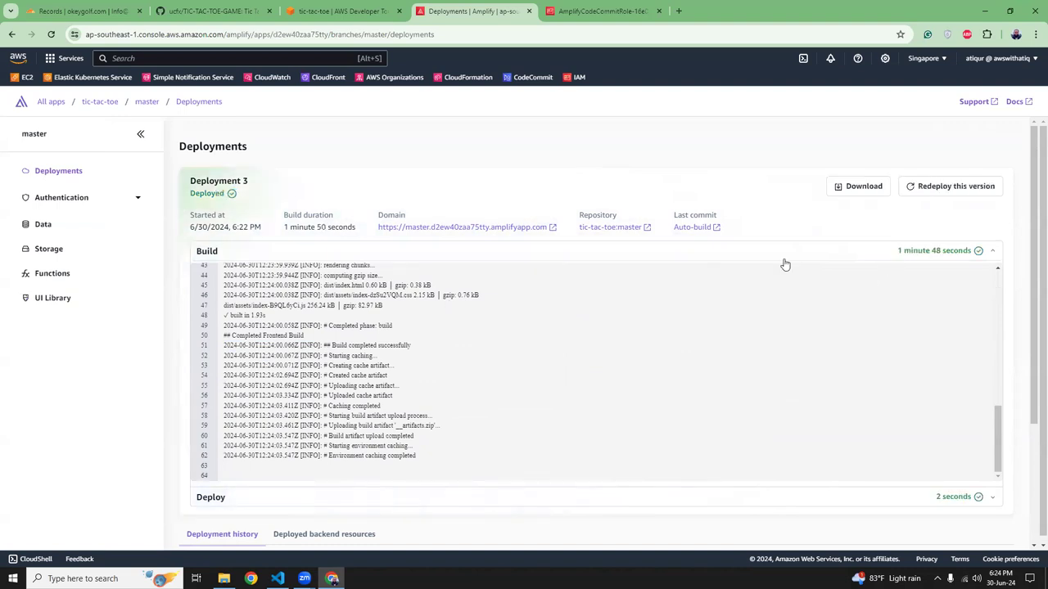
{"action": "left_click", "coordinate": [364, 252]}
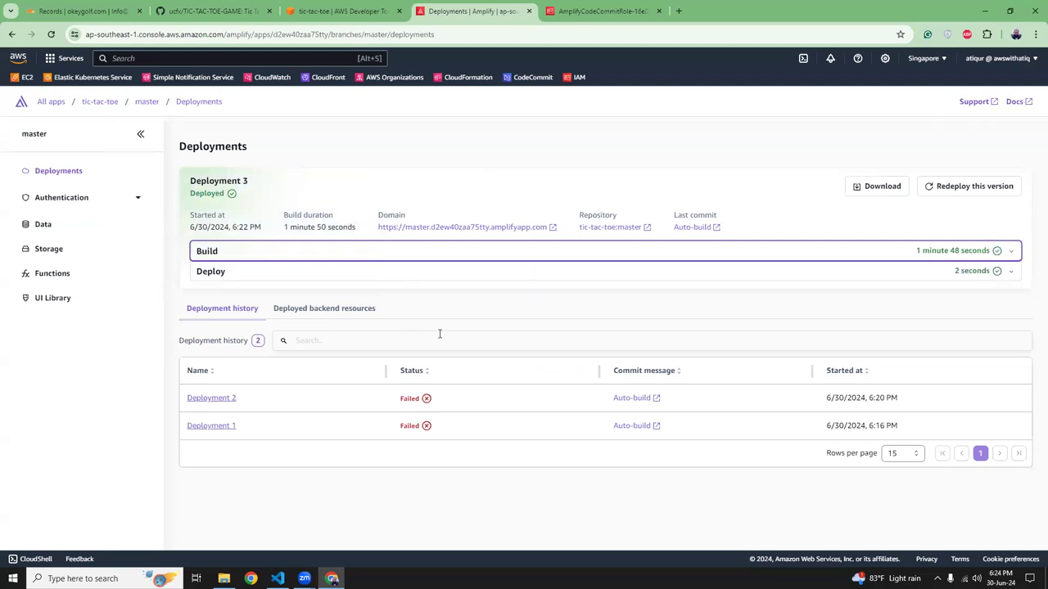
{"action": "left_click", "coordinate": [146, 103]}
{"action": "key", "text": "ctrl+t"}
{"action": "key", "text": "ctrl+v"}
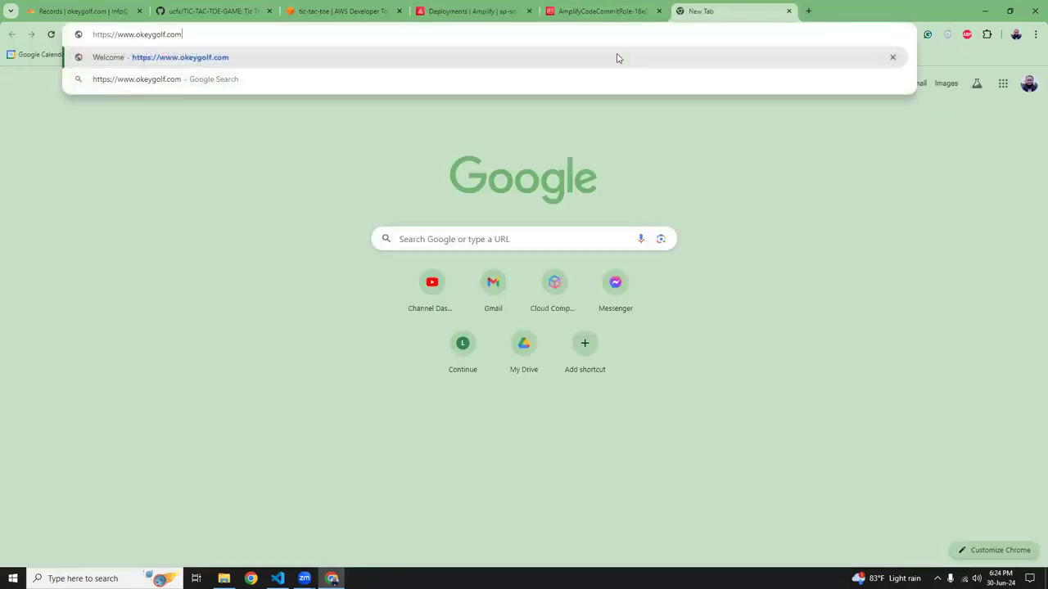
{"action": "key", "text": "Return"}
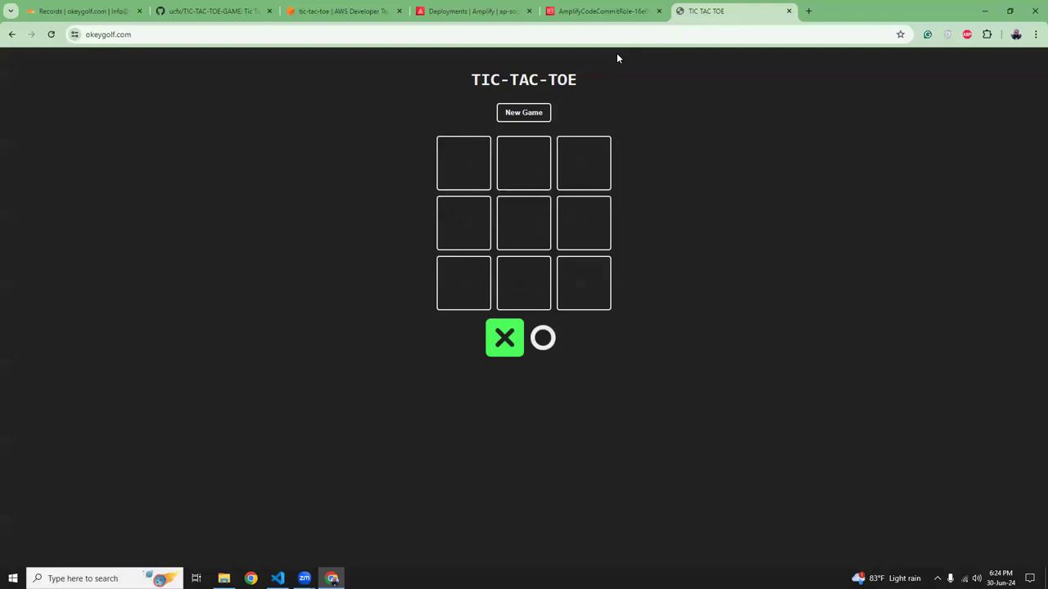
Step: Test the deployed game by playing a round in which X completes the top row against O
{"action": "left_click", "coordinate": [473, 174]}
{"action": "left_click", "coordinate": [508, 213]}
{"action": "left_click", "coordinate": [568, 269]}
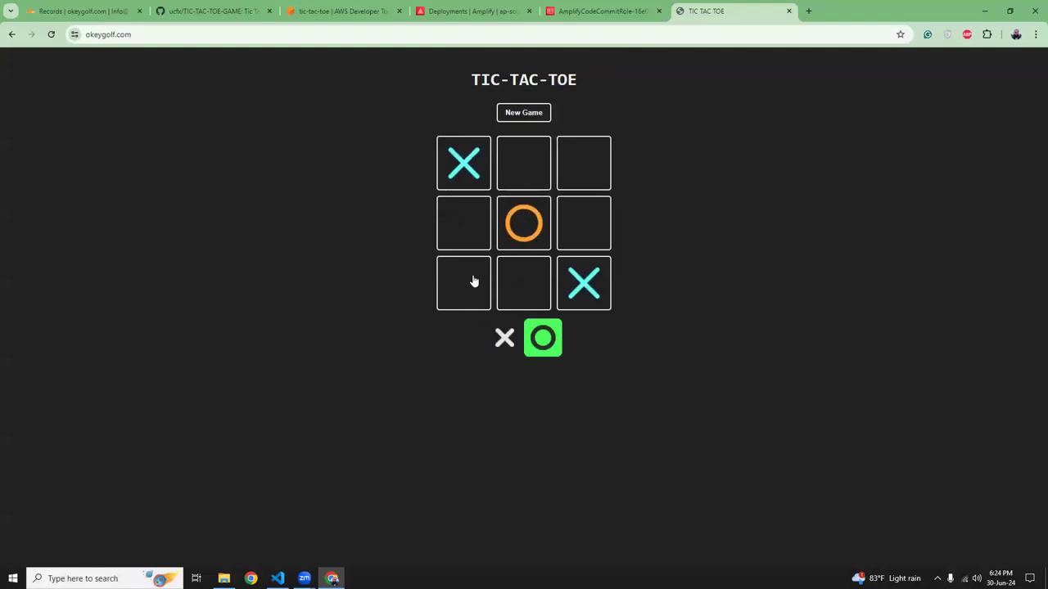
{"action": "left_click", "coordinate": [473, 280]}
{"action": "left_click", "coordinate": [567, 185]}
{"action": "left_click", "coordinate": [564, 206]}
{"action": "left_click", "coordinate": [534, 169]}
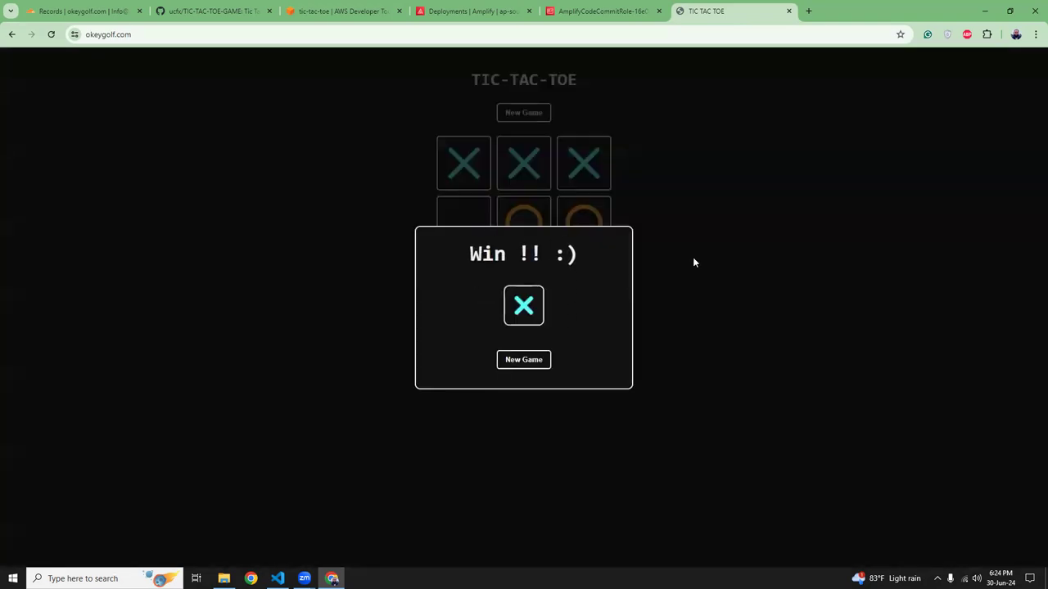
Step: Start a new game, play it until O completes the diagonal from top-left to bottom-right, and reset the board
{"action": "left_click", "coordinate": [540, 360]}
{"action": "left_click", "coordinate": [489, 227]}
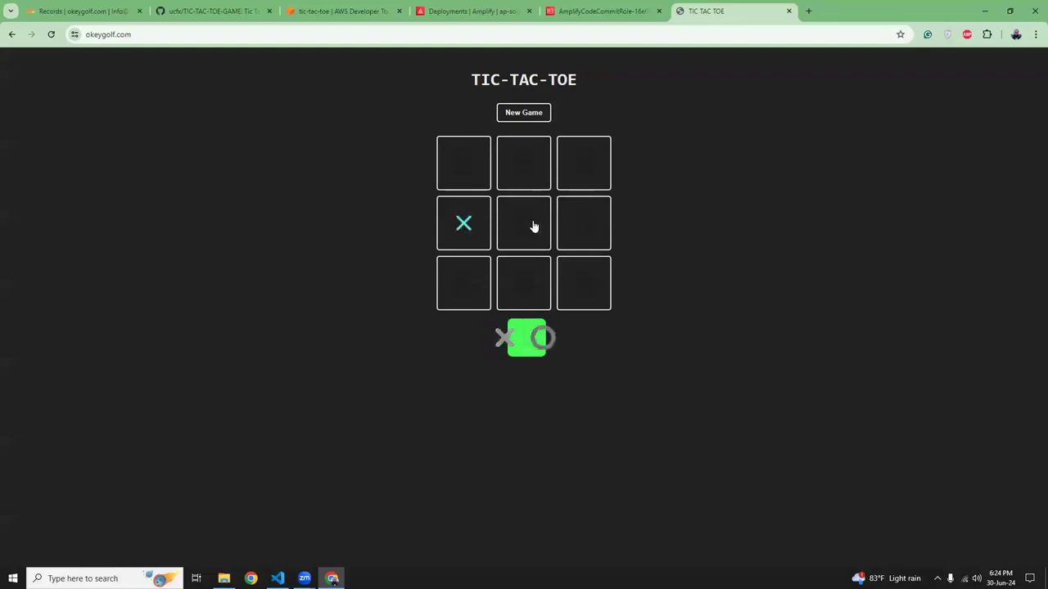
{"action": "left_click", "coordinate": [533, 226]}
{"action": "left_click", "coordinate": [582, 223]}
{"action": "left_click", "coordinate": [577, 283]}
{"action": "left_click", "coordinate": [466, 283]}
{"action": "left_click", "coordinate": [470, 163]}
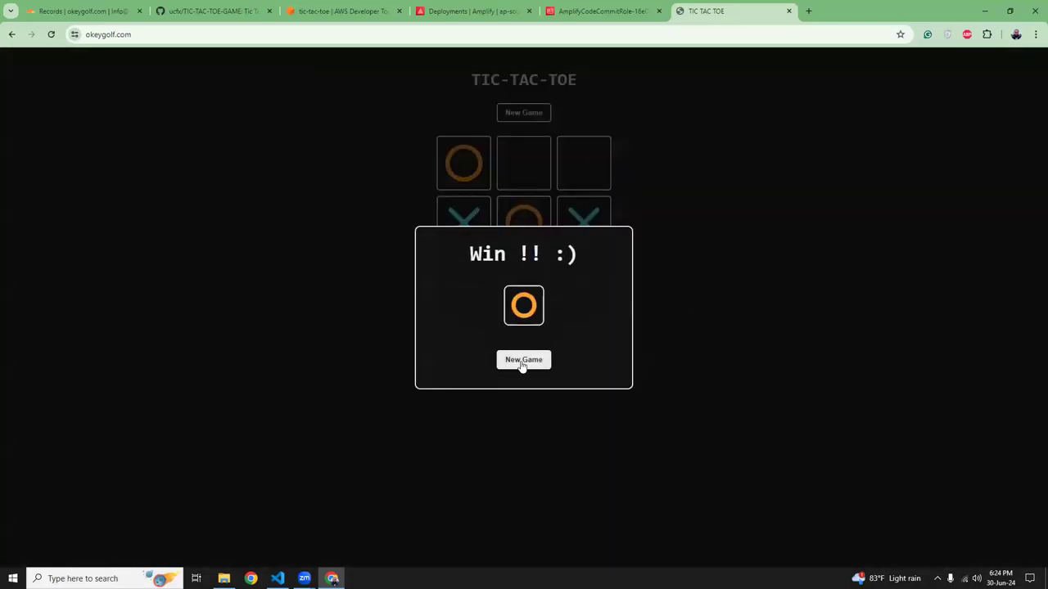
{"action": "left_click", "coordinate": [522, 362]}
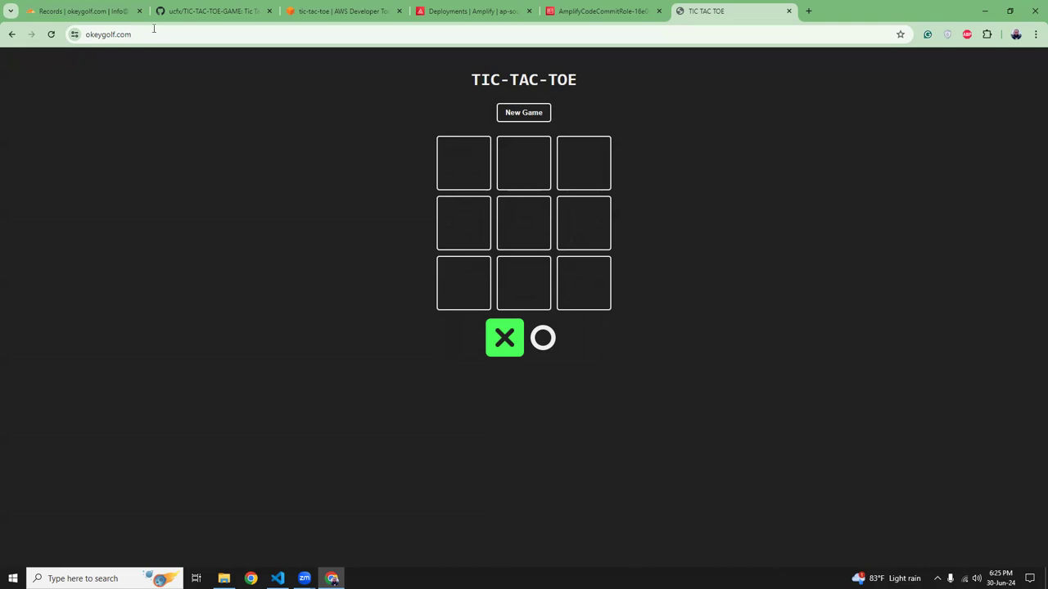
Step: Reveal the site's full address to check its HTTPS protocol and www subdomain, leaving the address unedited
{"action": "left_click", "coordinate": [97, 35]}
{"action": "left_click_drag", "start_coordinate": [192, 35], "coordinate": [93, 34]}
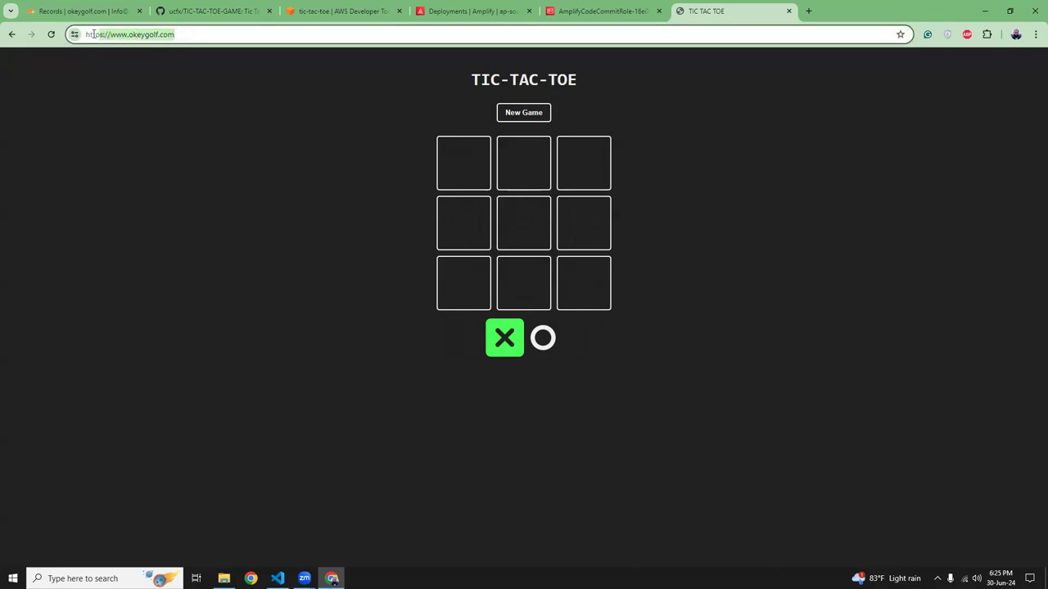
{"action": "left_click", "coordinate": [205, 133]}
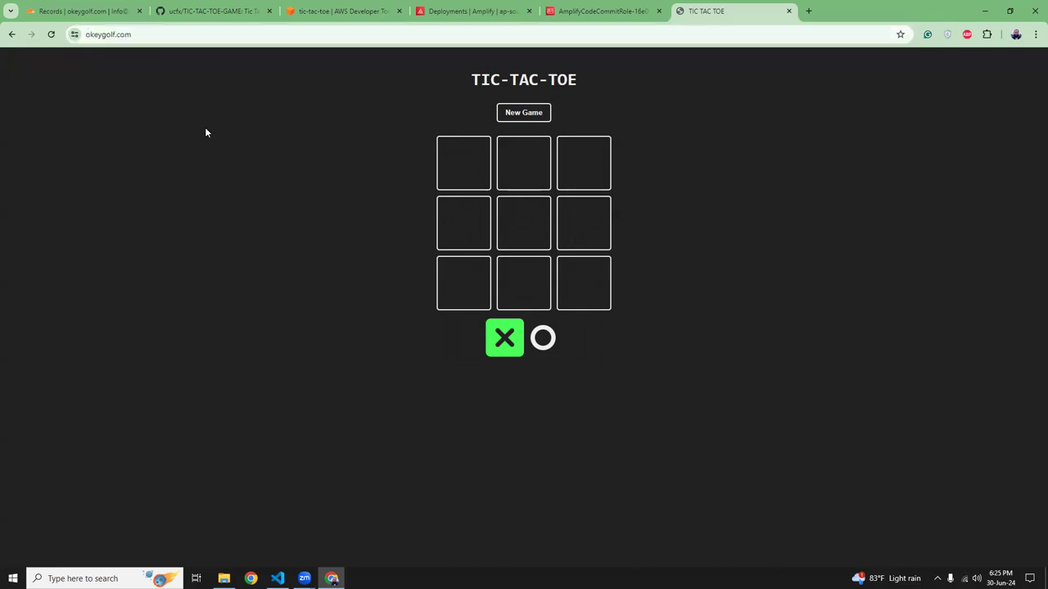